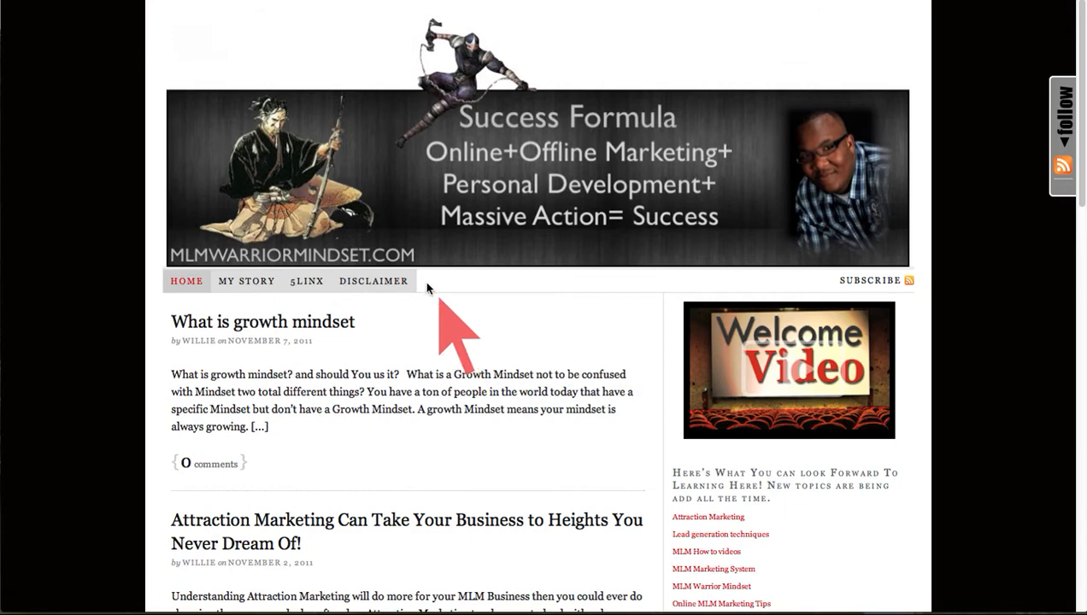
Step: Switch to the bubbl.us website and expand its account creation form
{"action": "left_click", "coordinate": [293, 0]}
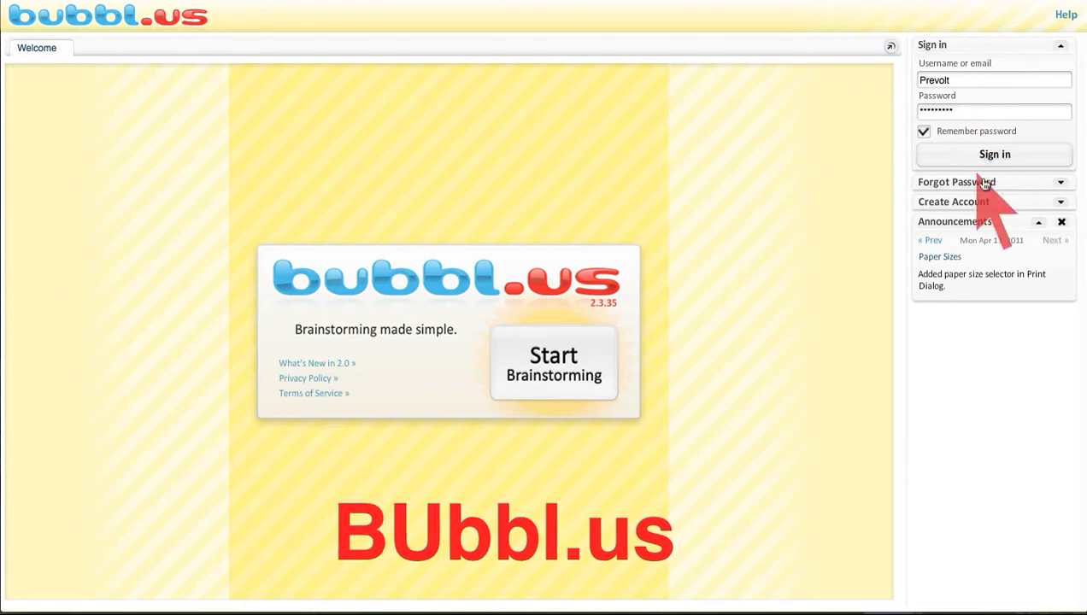
{"action": "left_click", "coordinate": [1060, 203]}
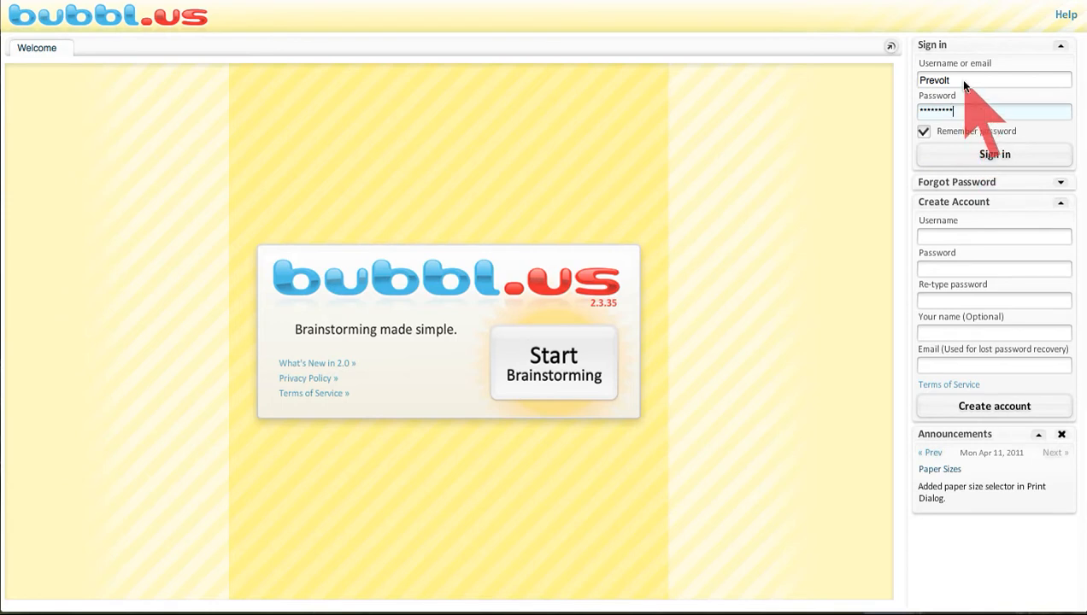
Step: Sign in with the account username and password, agreeing to force the sign-out at the other location
{"action": "left_click_drag", "start_coordinate": [964, 80], "coordinate": [915, 83]}
{"action": "key", "text": "BackSpace"}
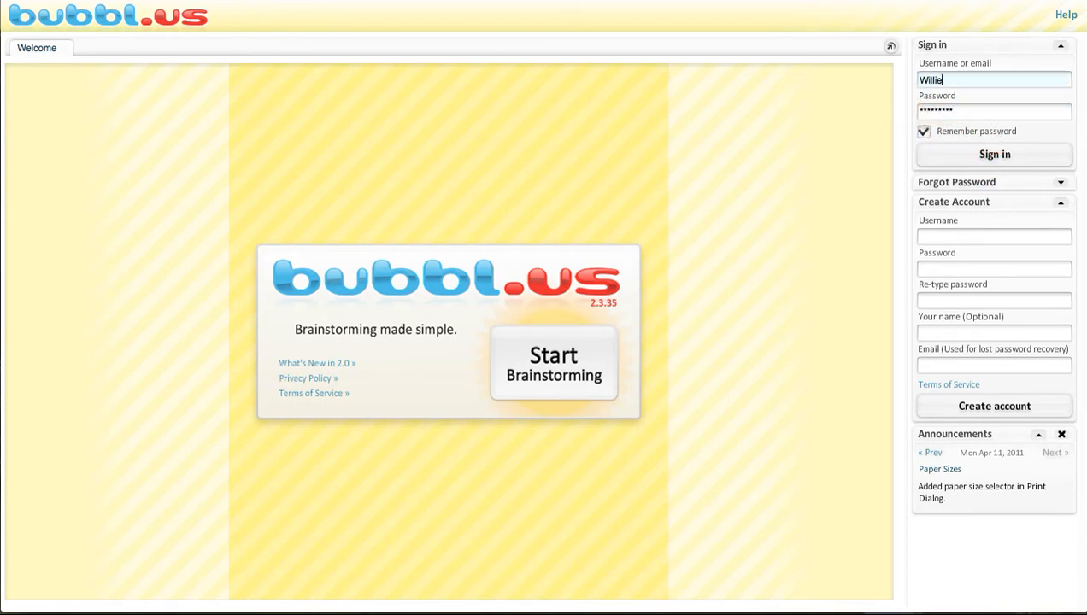
{"action": "left_click", "coordinate": [955, 109]}
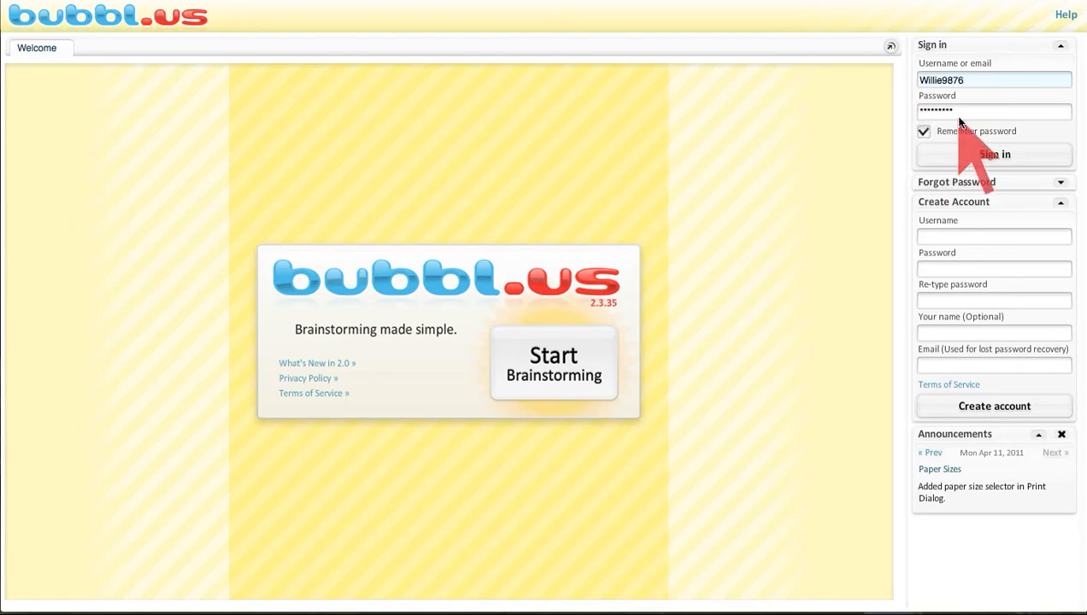
{"action": "key", "text": "BackSpace"}
{"action": "key", "text": "Left"}
{"action": "key", "text": "Left"}
{"action": "key", "text": "Left"}
{"action": "key", "text": "Left"}
{"action": "key", "text": "Left"}
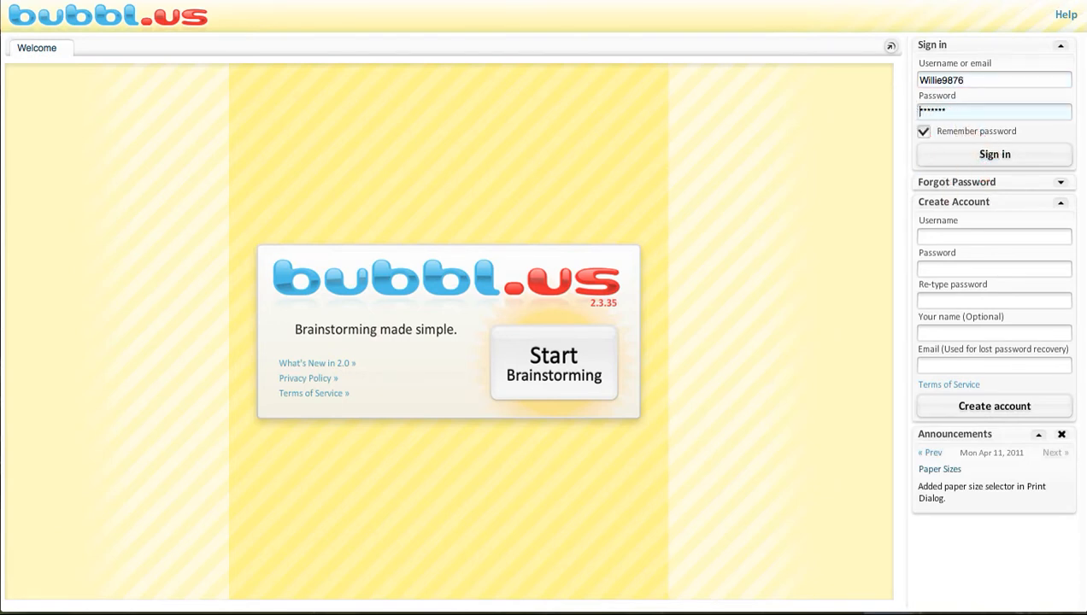
{"action": "key", "text": "Return"}
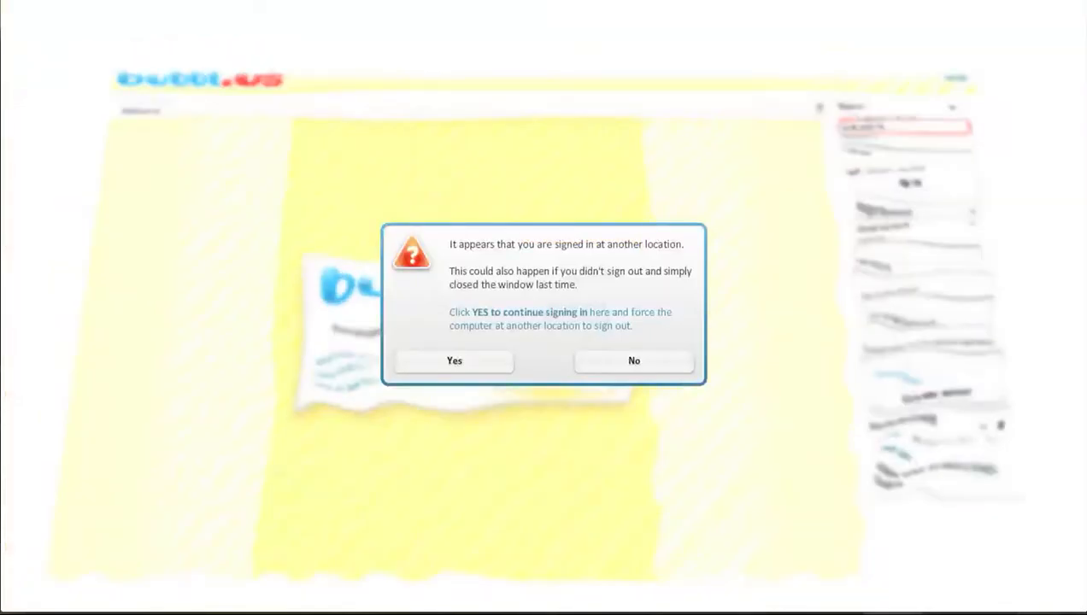
{"action": "left_click", "coordinate": [476, 360]}
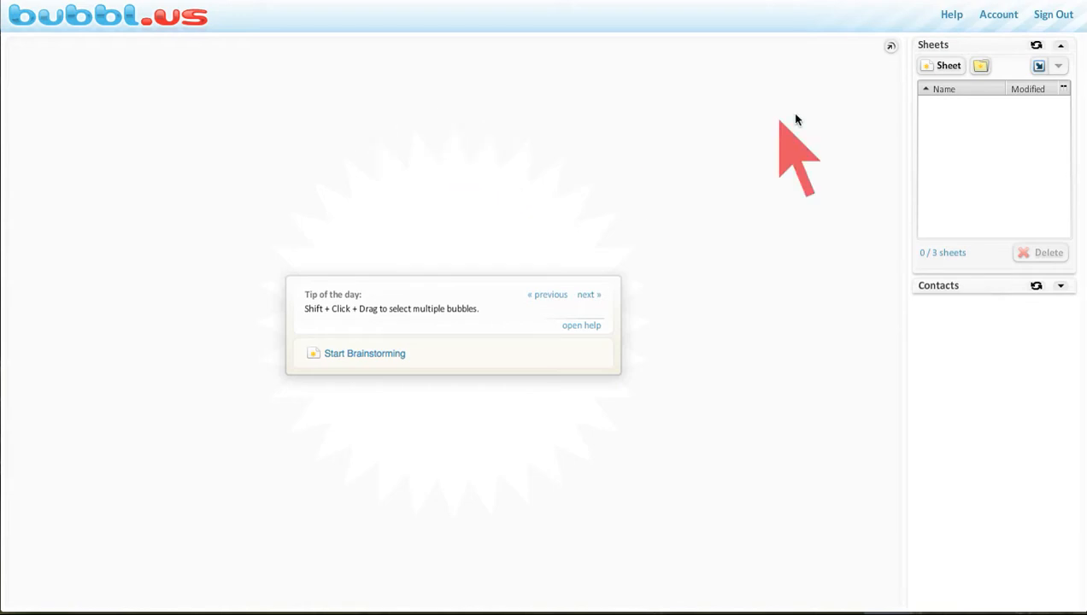
Step: Start a new brainstorming sheet in full-screen view, move its Start Here bubble up and to the left, and leave full screen
{"action": "left_click", "coordinate": [890, 47]}
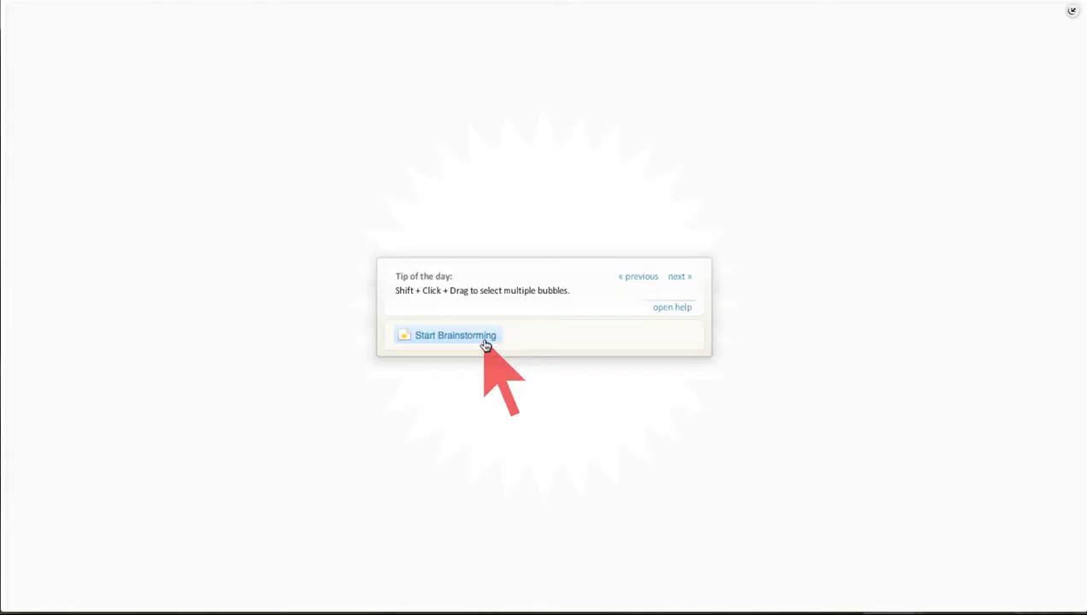
{"action": "left_click", "coordinate": [455, 336]}
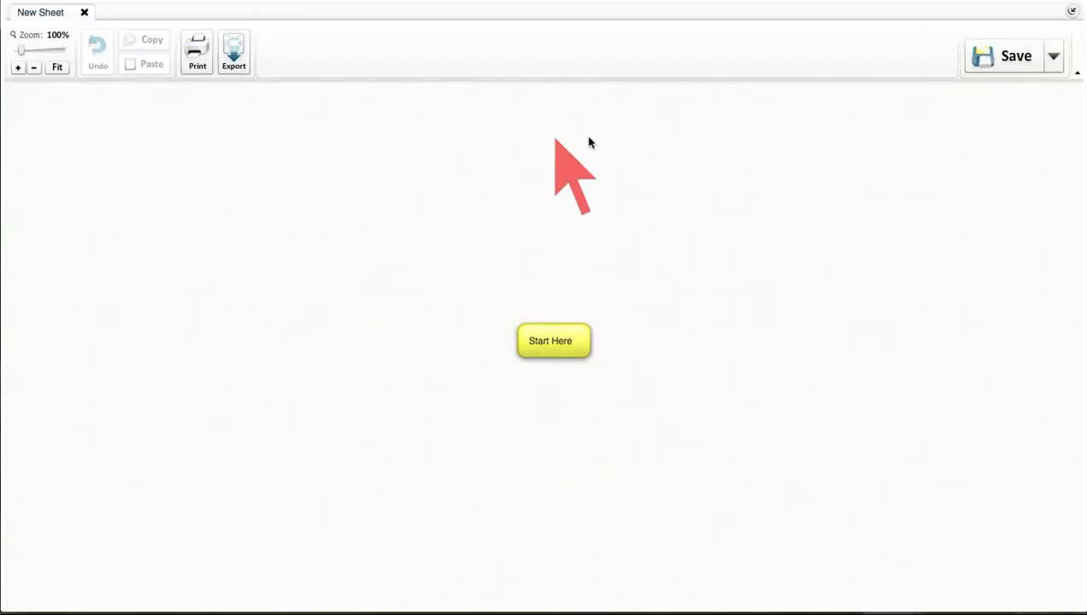
{"action": "left_click_drag", "start_coordinate": [521, 333], "coordinate": [460, 197]}
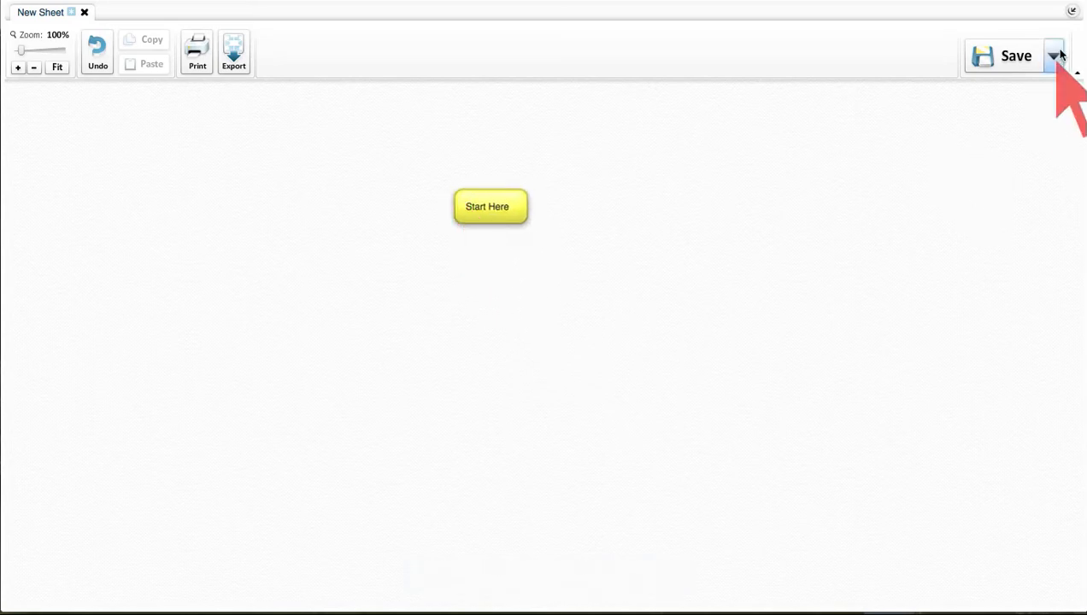
{"action": "left_click", "coordinate": [1071, 12]}
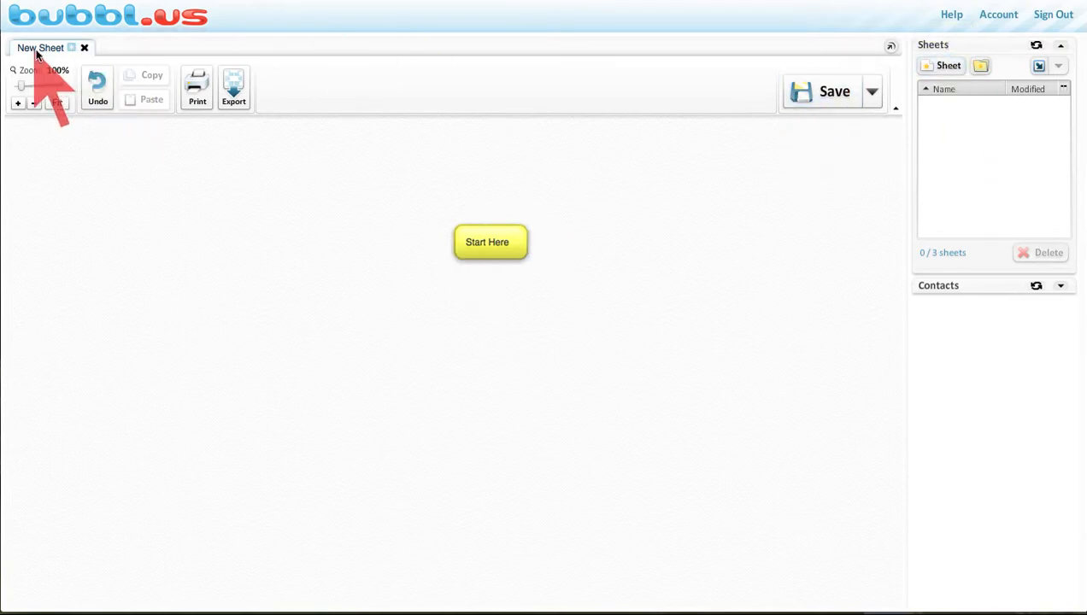
Step: Create a second sheet, place it ahead of the first one and make it the active sheet
{"action": "left_click", "coordinate": [940, 66]}
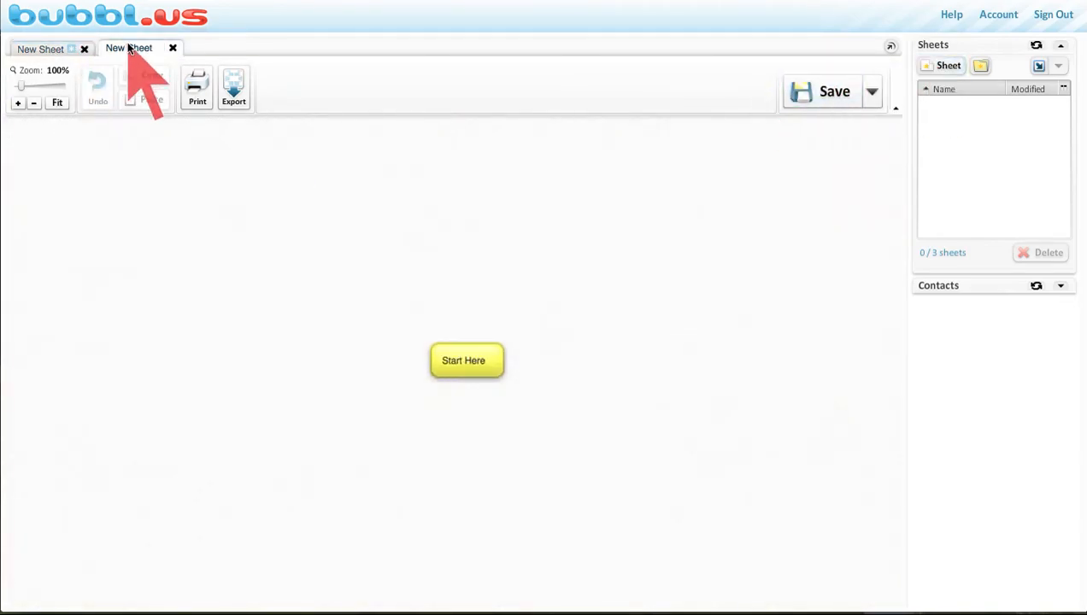
{"action": "left_click", "coordinate": [47, 49]}
{"action": "left_click", "coordinate": [141, 47]}
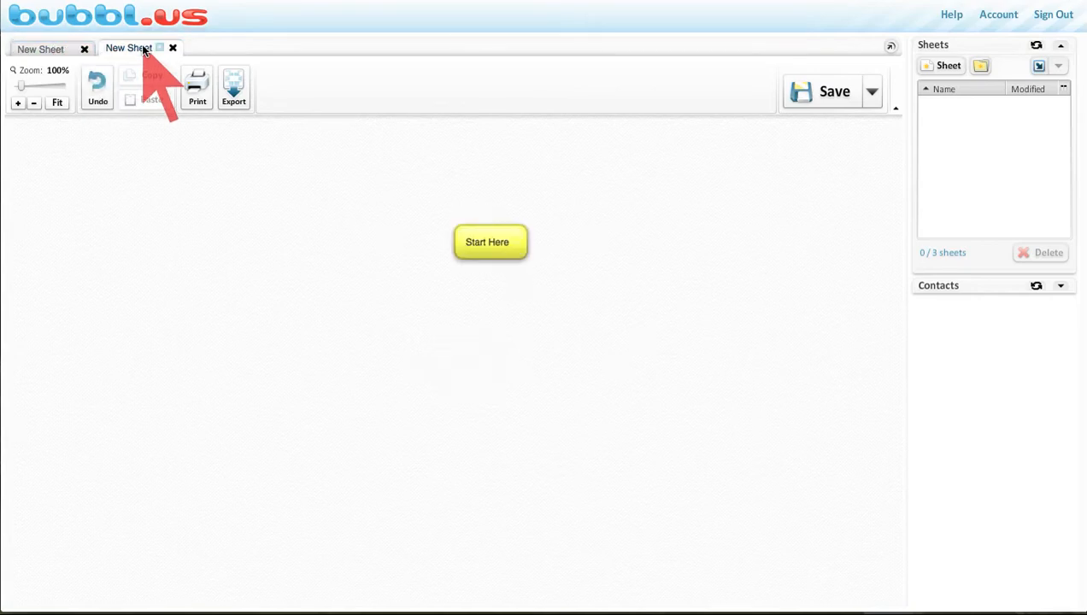
{"action": "left_click", "coordinate": [66, 49]}
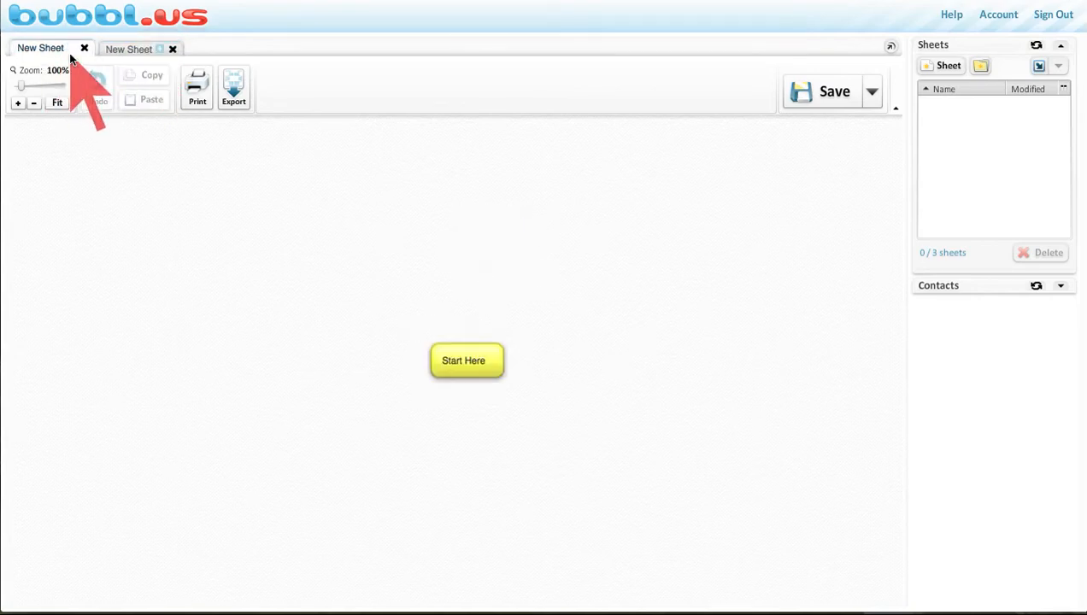
Step: Rename the active sheet as Demo
{"action": "double_click", "coordinate": [66, 50]}
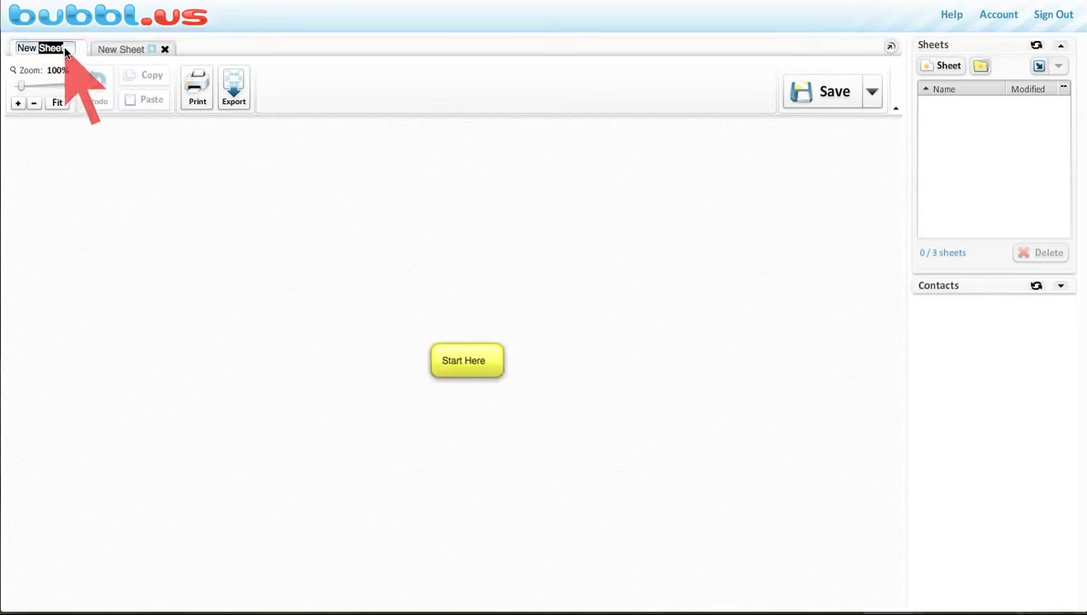
{"action": "key", "text": "BackSpace"}
{"action": "key", "text": "BackSpace"}
{"action": "key", "text": "BackSpace"}
{"action": "key", "text": "BackSpace"}
{"action": "key", "text": "BackSpace"}
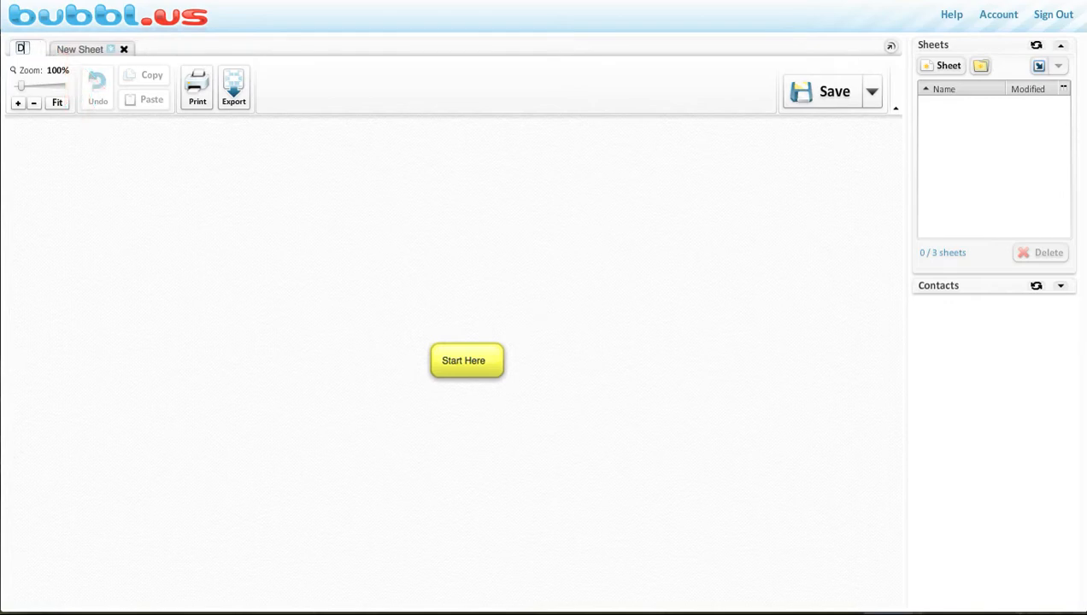
{"action": "type", "text": "Demo"}
{"action": "key", "text": "Return"}
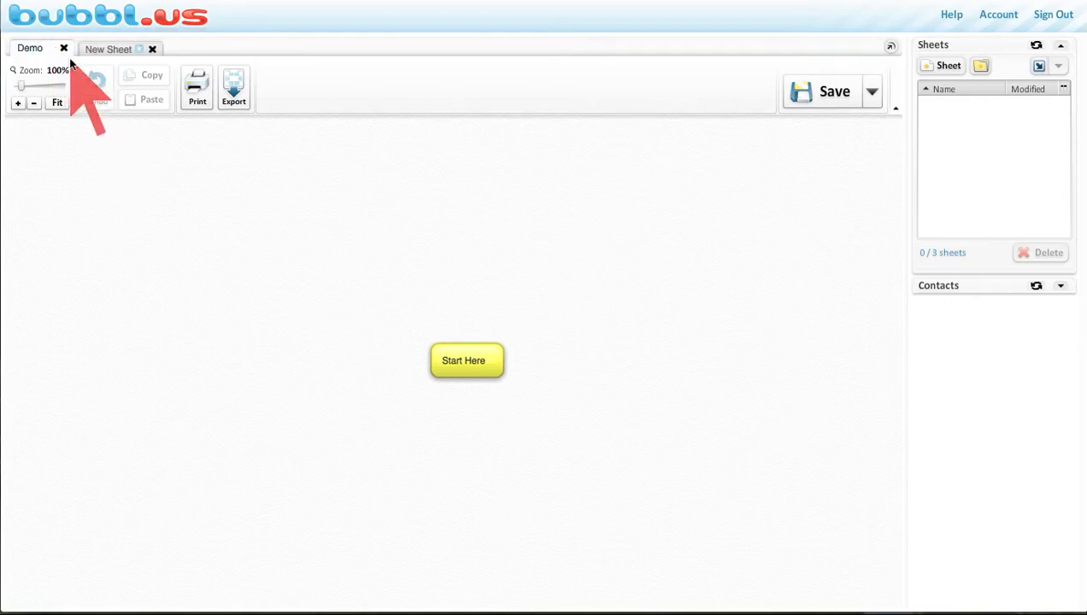
Step: Change the Start Here bubble's text to "why is so powerful blogging" and move the bubble near the top center of the sheet
{"action": "left_click_drag", "start_coordinate": [452, 357], "coordinate": [427, 227]}
{"action": "left_click", "coordinate": [440, 241]}
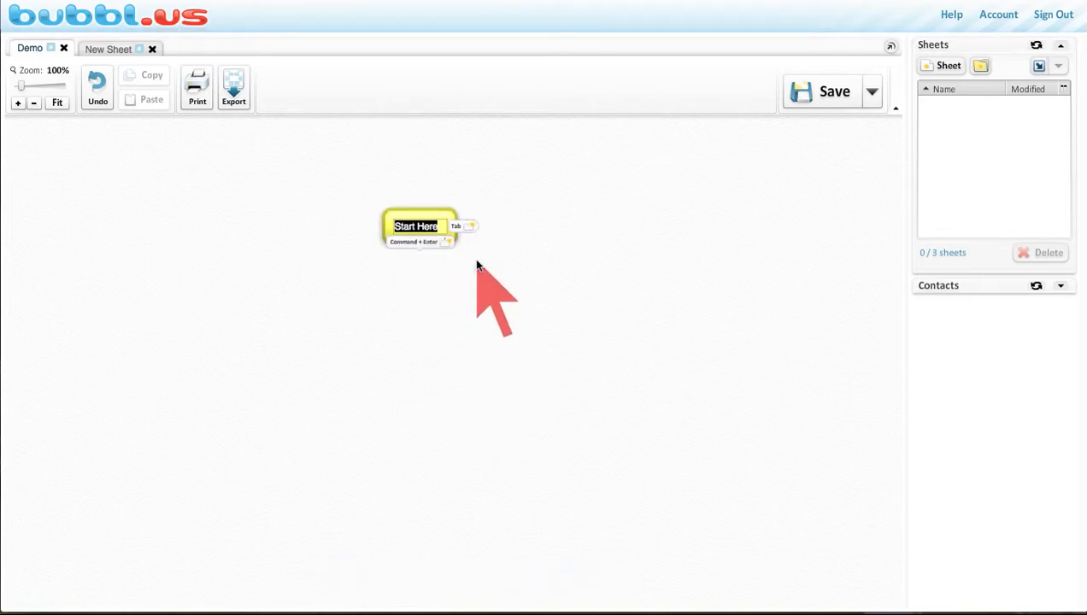
{"action": "key", "text": "BackSpace"}
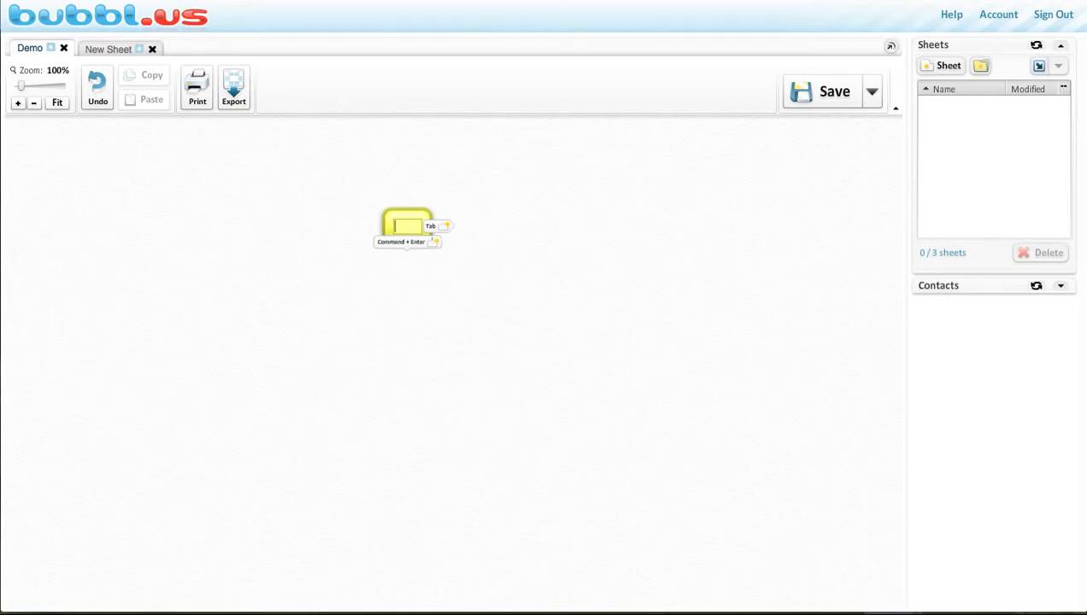
{"action": "type", "text": "blogin"}
{"action": "type", "text": "ing"}
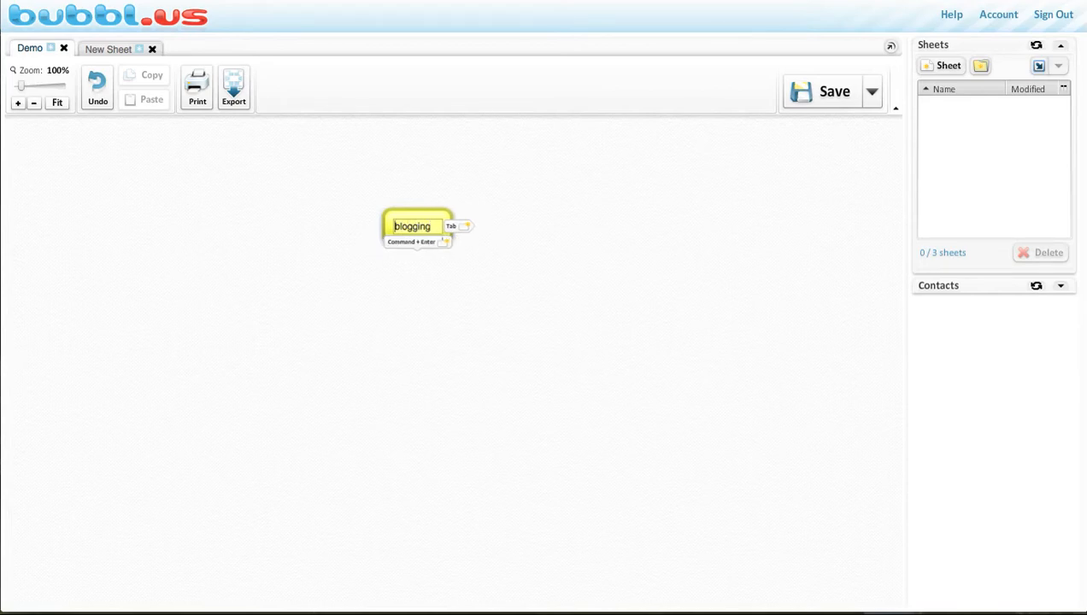
{"action": "type", "text": "why is "}
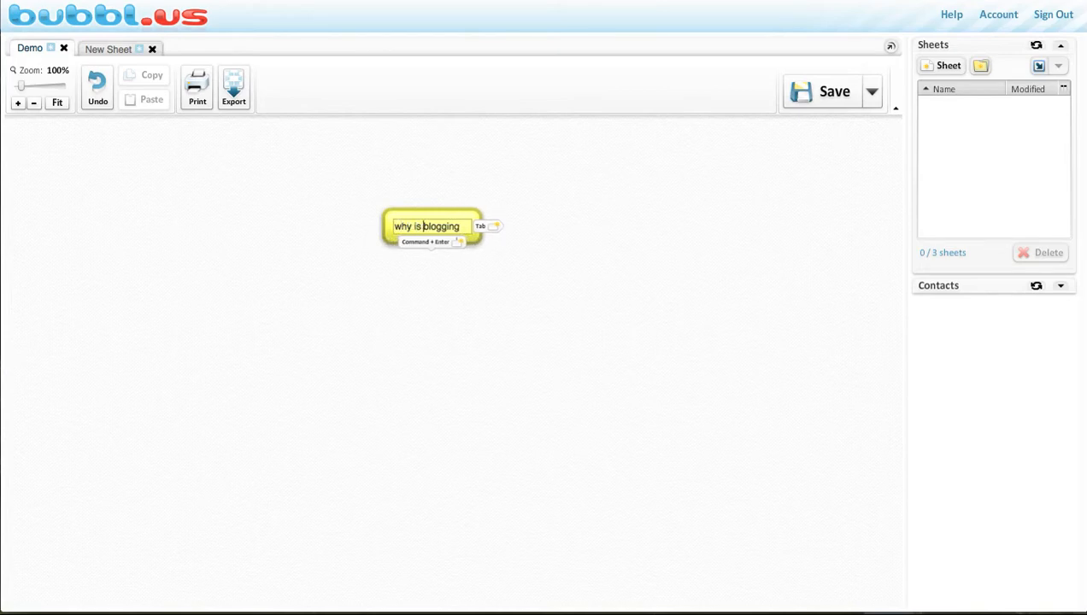
{"action": "type", "text": "so powerful"}
{"action": "left_click", "coordinate": [477, 329]}
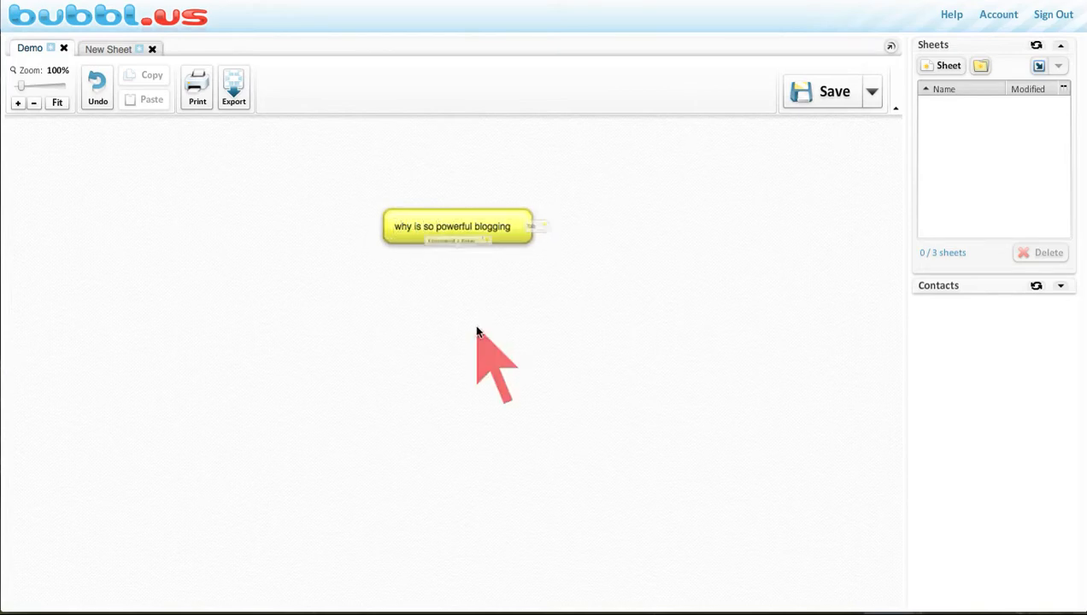
{"action": "left_click_drag", "start_coordinate": [469, 221], "coordinate": [498, 168]}
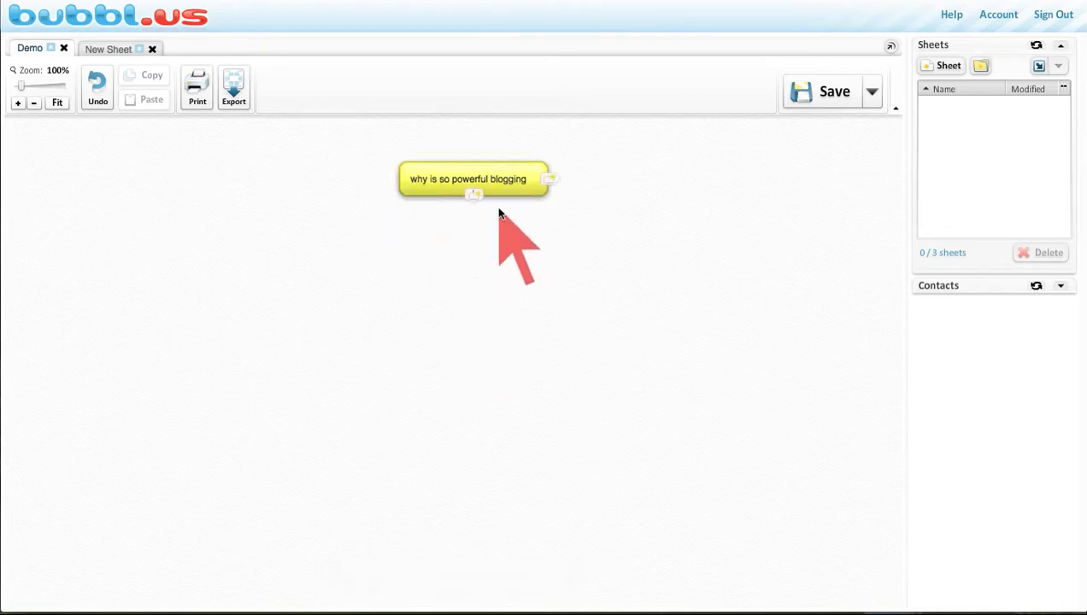
Step: Add a child bubble to the main bubble, place it to the left of its parent and enter the text "Blog"
{"action": "left_click", "coordinate": [476, 195]}
{"action": "left_click_drag", "start_coordinate": [469, 243], "coordinate": [286, 165]}
{"action": "left_click", "coordinate": [289, 176]}
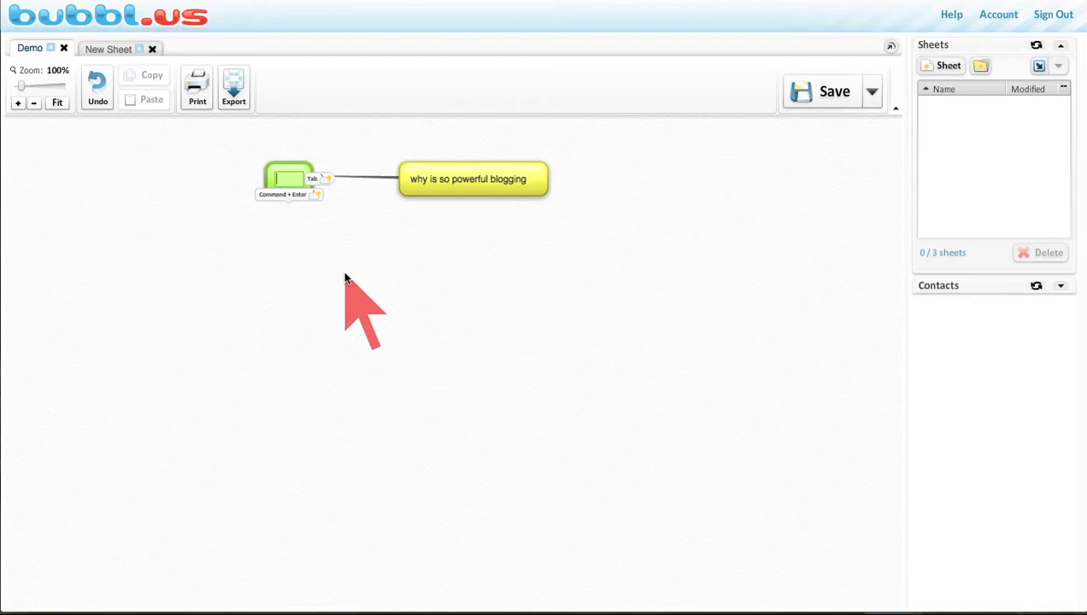
{"action": "type", "text": "Blog"}
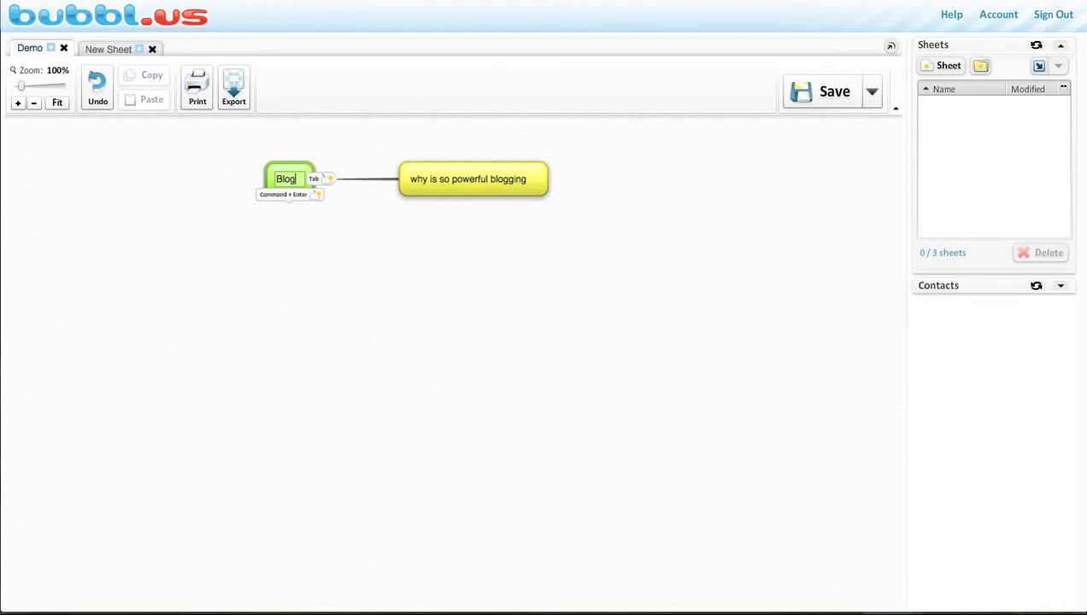
{"action": "left_click", "coordinate": [388, 289]}
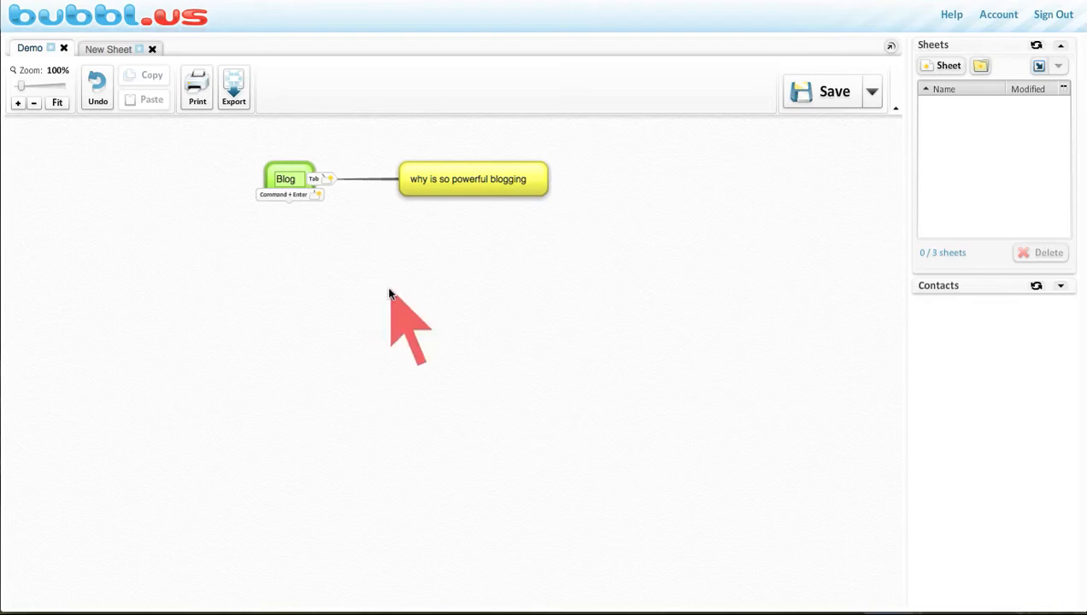
Step: Label the line connecting the Blog bubble to the main bubble "keyword"
{"action": "left_click", "coordinate": [364, 179]}
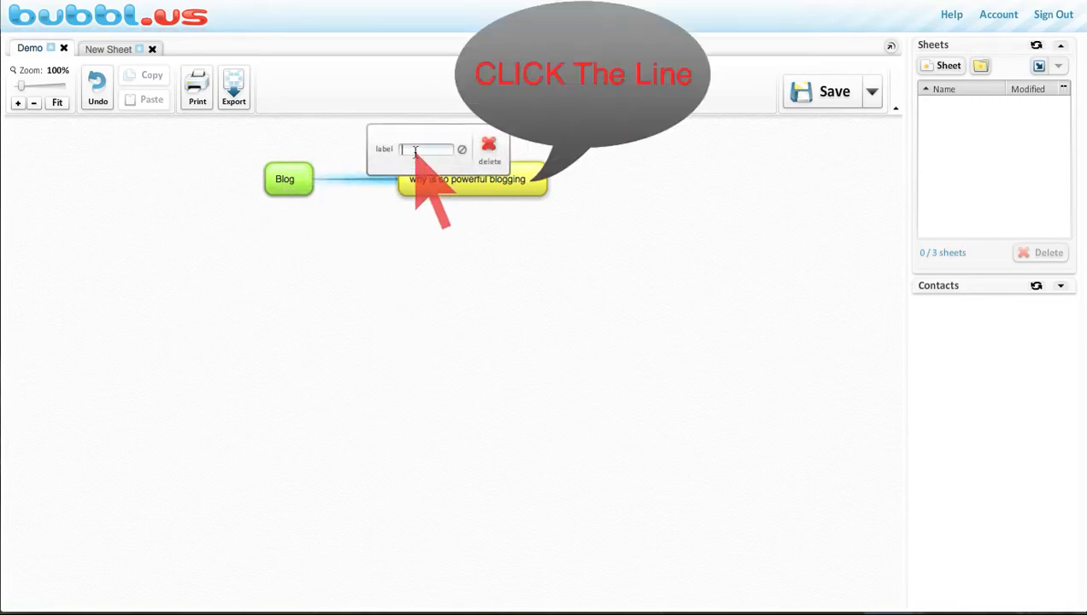
{"action": "type", "text": "keyword"}
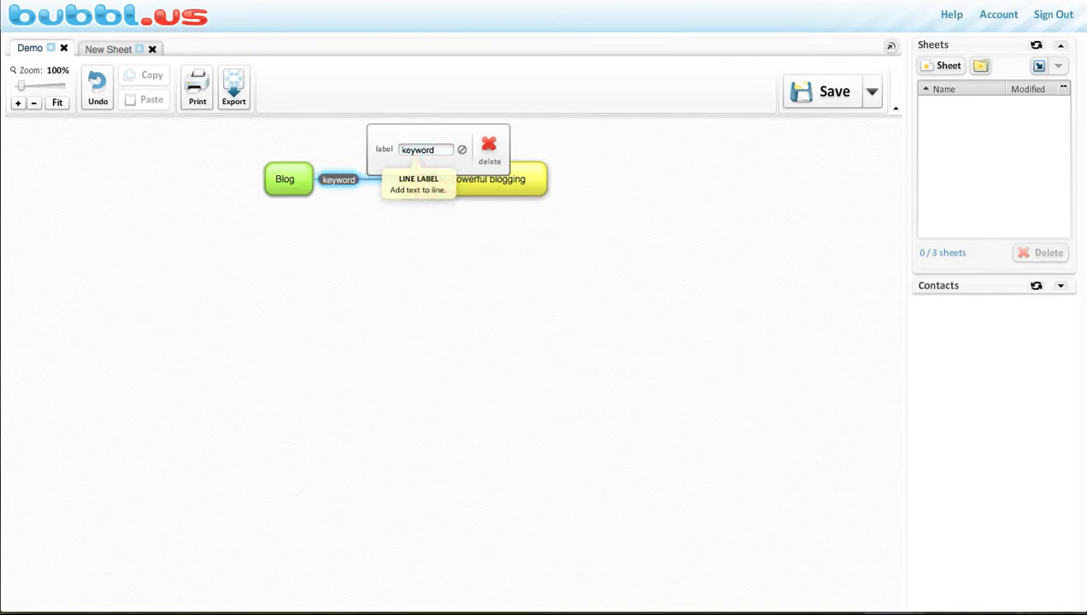
{"action": "left_click", "coordinate": [377, 279]}
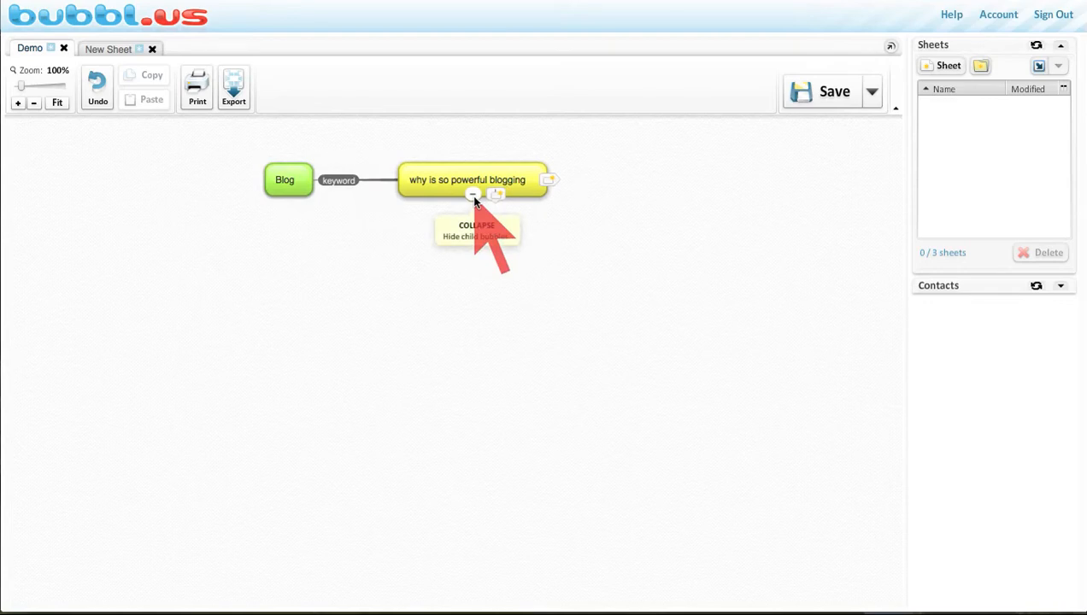
Step: Collapse the main bubble's child bubble and expand it again
{"action": "left_click", "coordinate": [473, 196]}
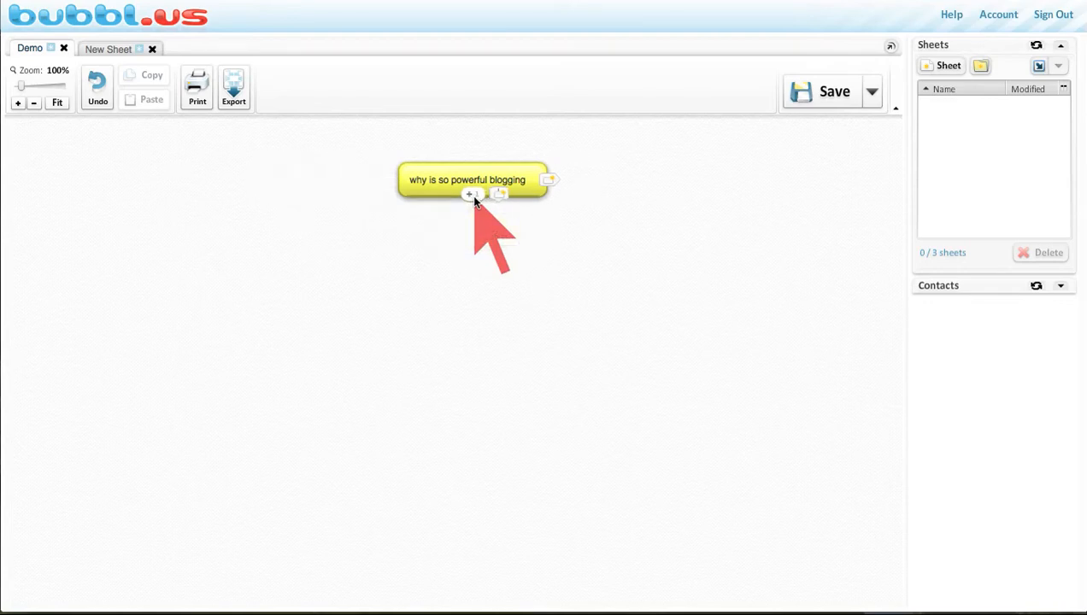
{"action": "left_click", "coordinate": [473, 196]}
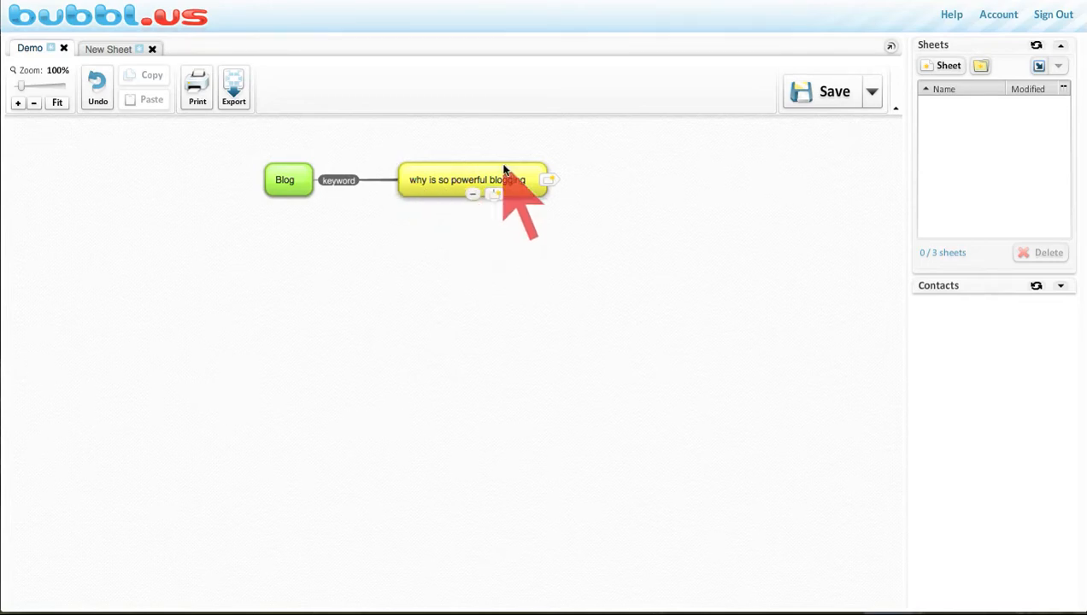
Step: Add another child bubble below the main bubble with the text "blogging made fun"
{"action": "left_click", "coordinate": [496, 195]}
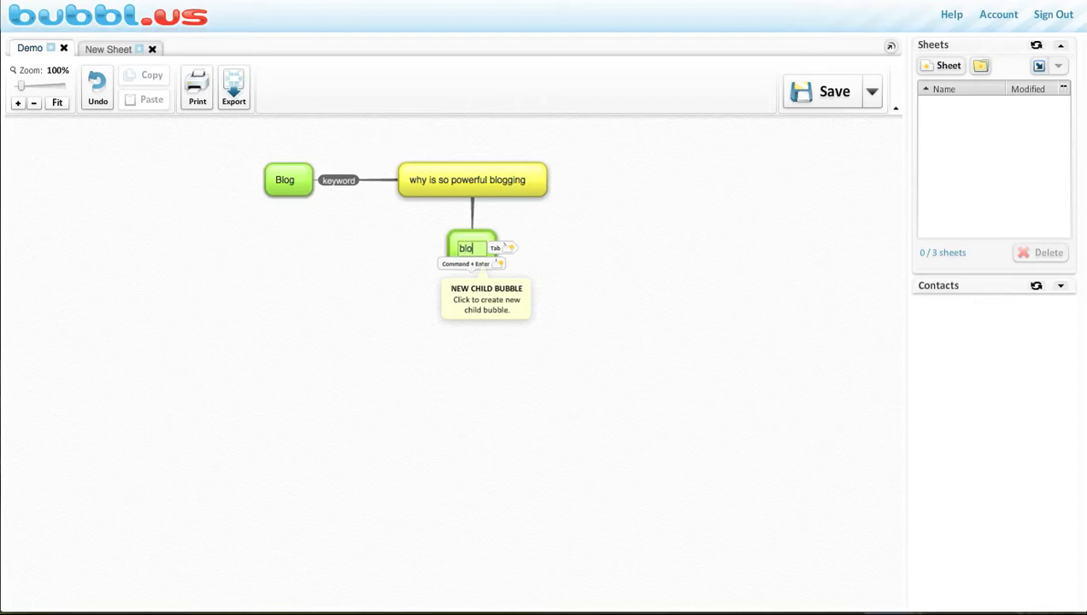
{"action": "type", "text": "ging"}
{"action": "key", "text": "BackSpace"}
{"action": "key", "text": "BackSpace"}
{"action": "key", "text": "BackSpace"}
{"action": "type", "text": "ging mad"}
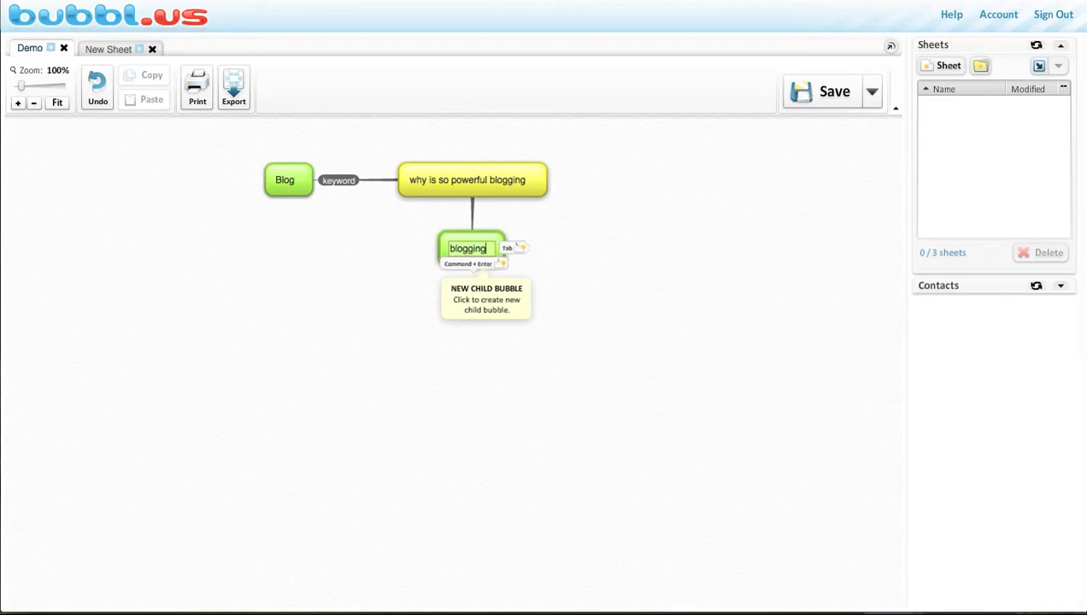
{"action": "type", "text": "fun"}
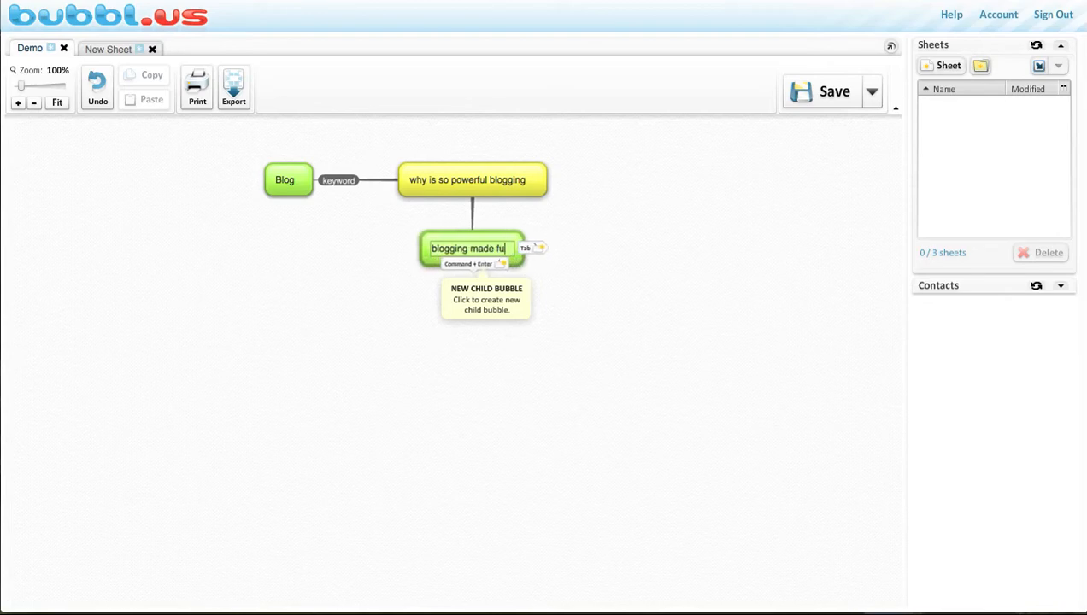
{"action": "left_click", "coordinate": [531, 284]}
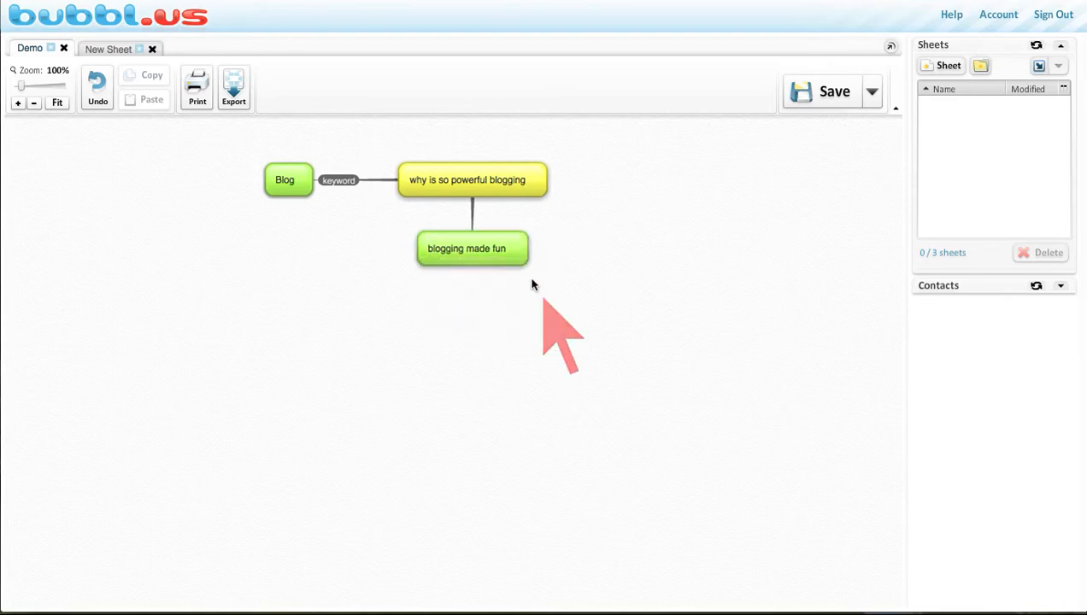
Step: Label the line above "blogging made fun" as "head 1" and add a child bubble below that bubble with the text "what is blog"
{"action": "left_click", "coordinate": [473, 220]}
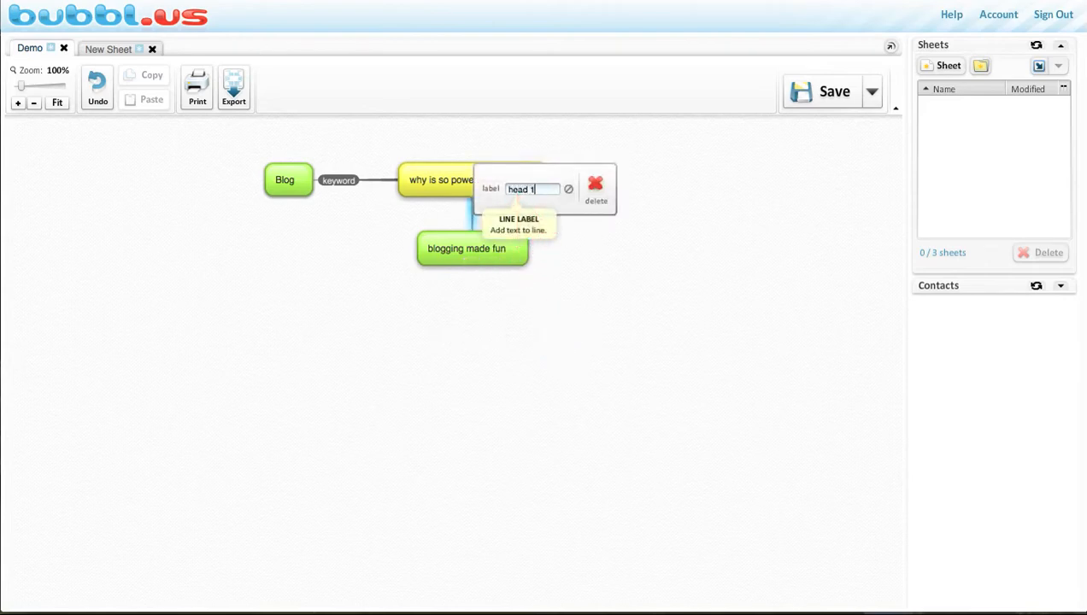
{"action": "left_click", "coordinate": [620, 265]}
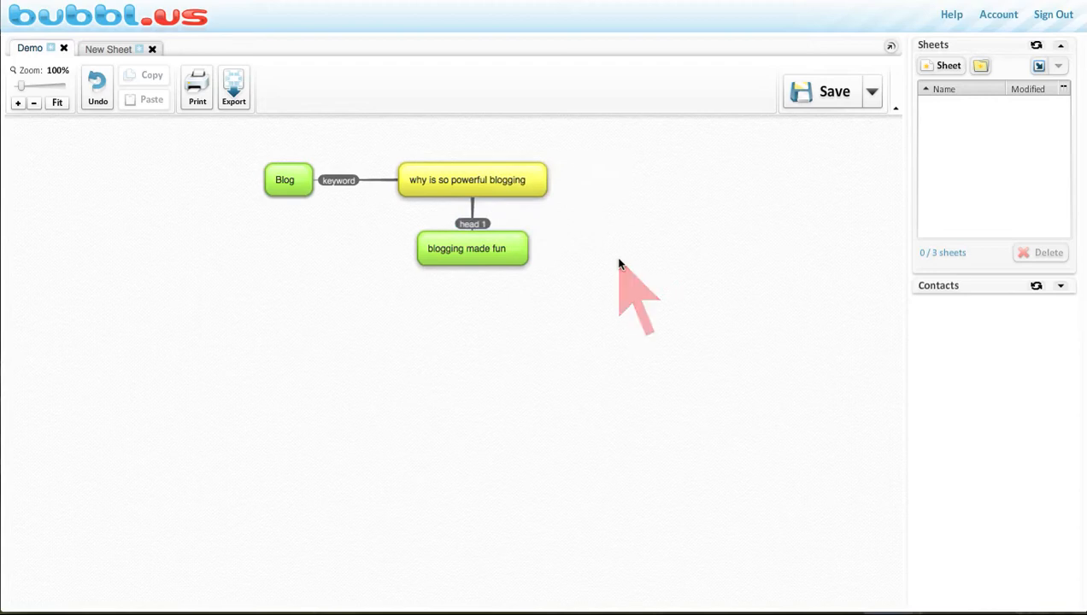
{"action": "left_click", "coordinate": [471, 264]}
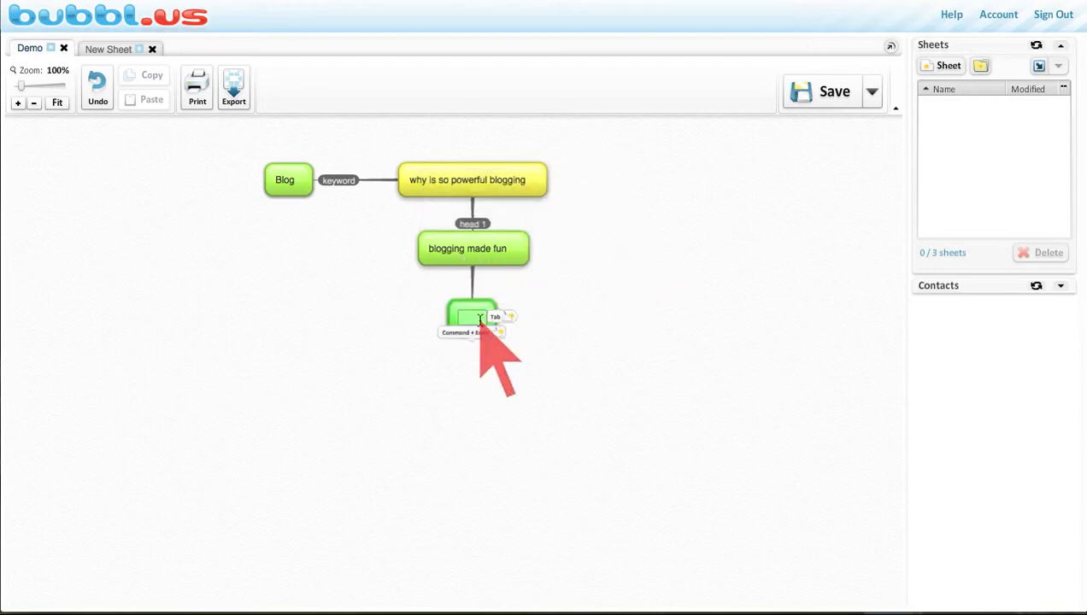
{"action": "type", "text": "what"}
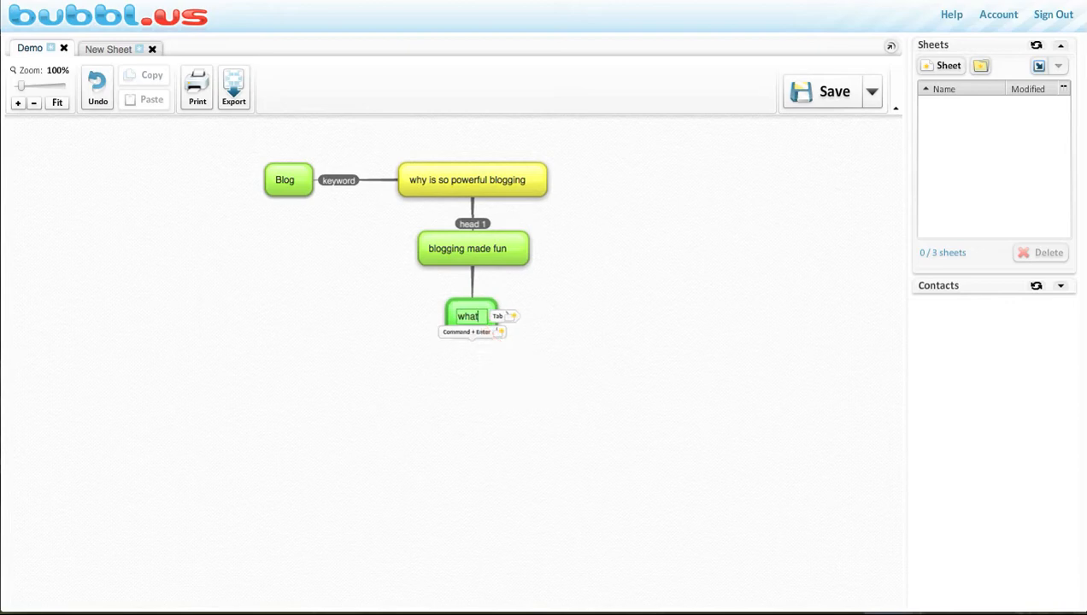
{"action": "key", "text": "BackSpace"}
{"action": "key", "text": "BackSpace"}
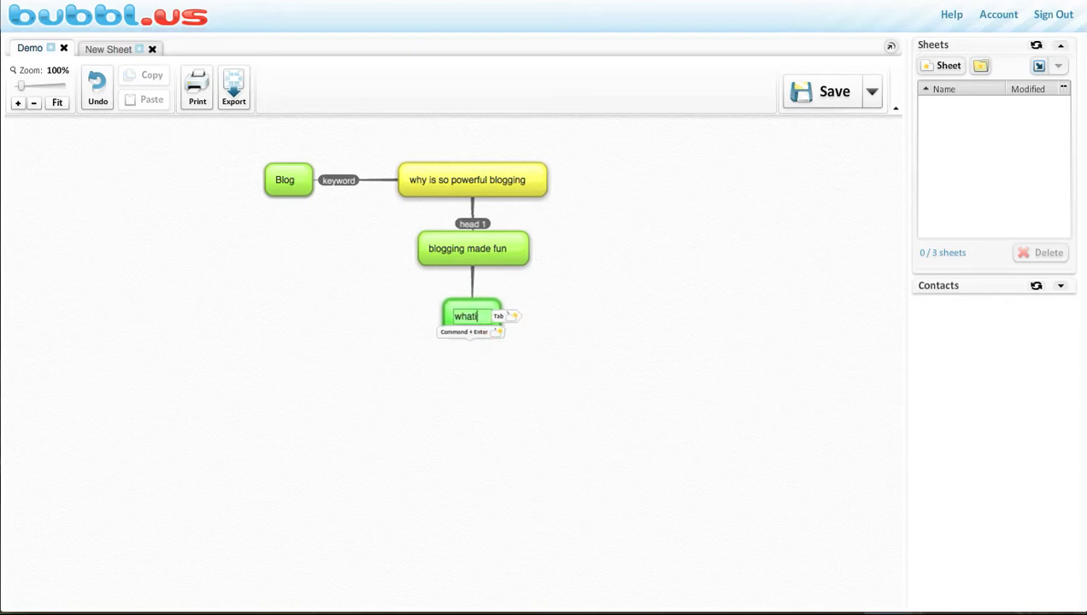
{"action": "type", "text": "s blog"}
{"action": "left_click", "coordinate": [507, 382]}
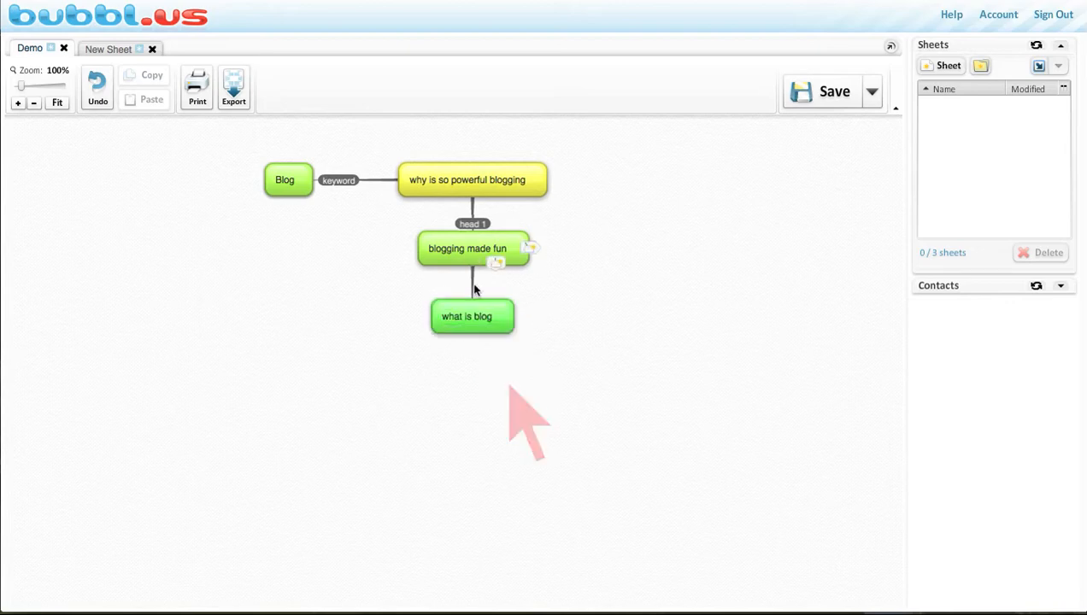
Step: Label the line connecting "blogging made fun" to "what is blog" as "head 2"
{"action": "mouse_move", "coordinate": [473, 289]}
{"action": "left_click", "coordinate": [529, 262]}
{"action": "type", "text": "head 2"}
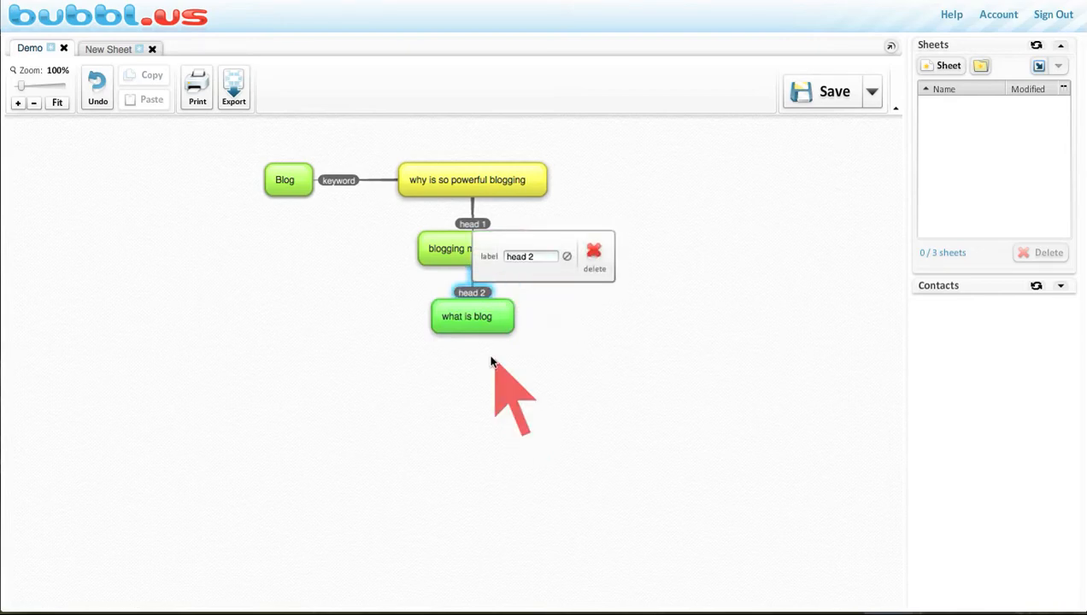
{"action": "key", "text": "Return"}
Step: Add a child bubble below "what is blog" with the text "how to be a better blogger"
{"action": "left_click", "coordinate": [475, 337]}
{"action": "type", "text": "h"}
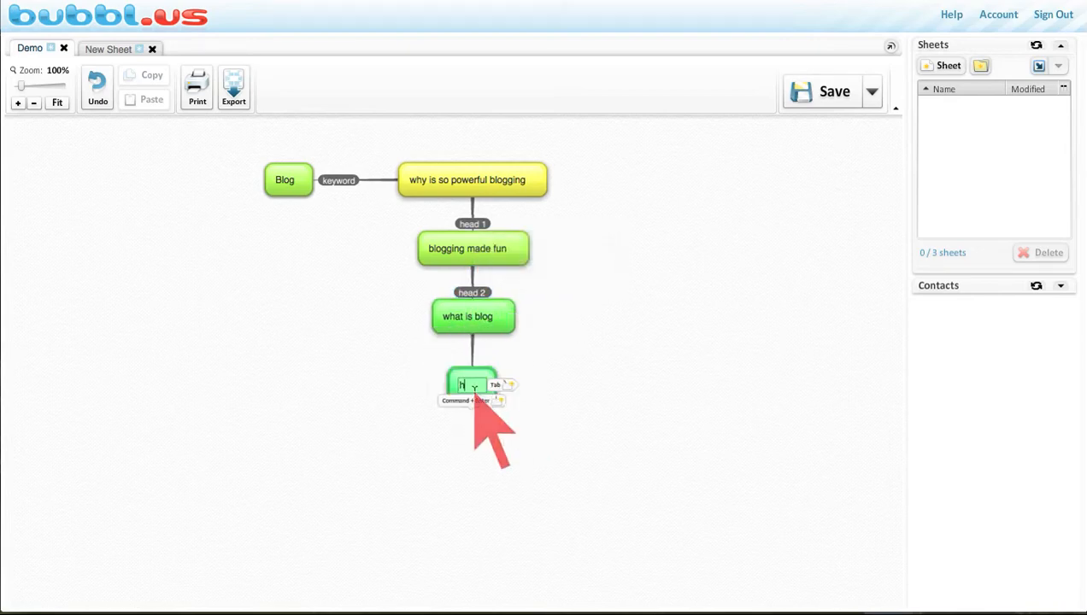
{"action": "type", "text": "ow to be a"}
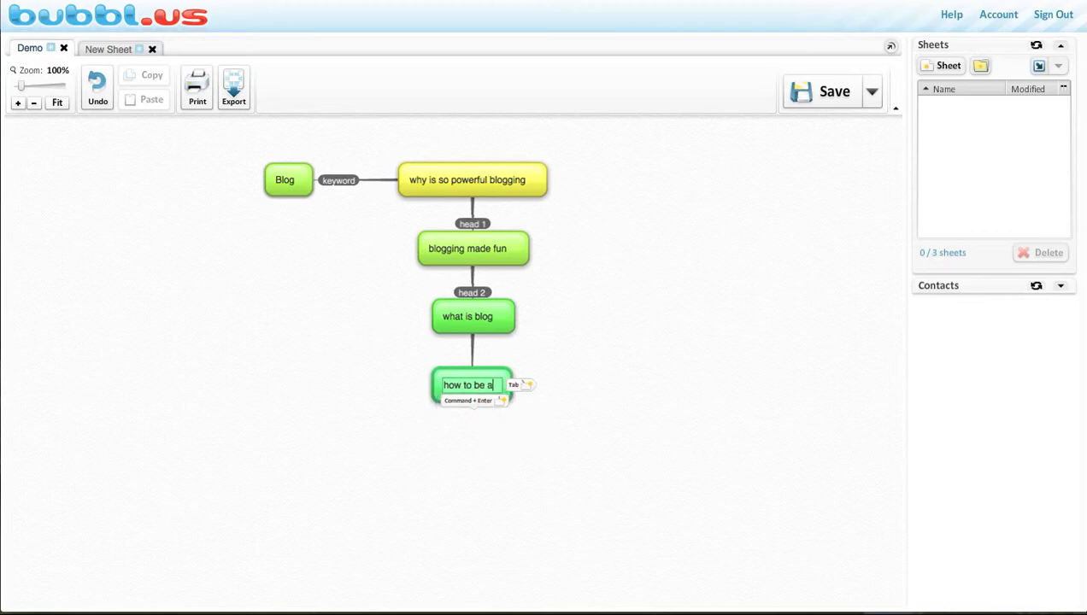
{"action": "type", "text": " better"}
{"action": "left_click", "coordinate": [547, 472]}
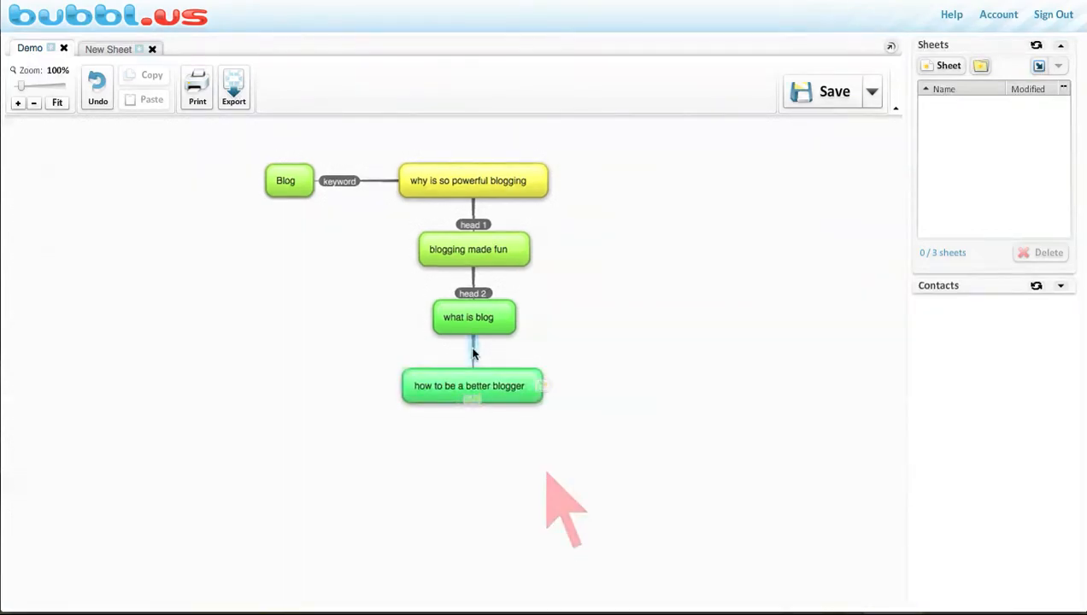
Step: Label the line above "how to be a better blogger" as "head 3" and move the main bubble slightly closer to the Blog bubble
{"action": "left_click", "coordinate": [474, 354]}
{"action": "type", "text": "head 3"}
{"action": "left_click", "coordinate": [667, 359]}
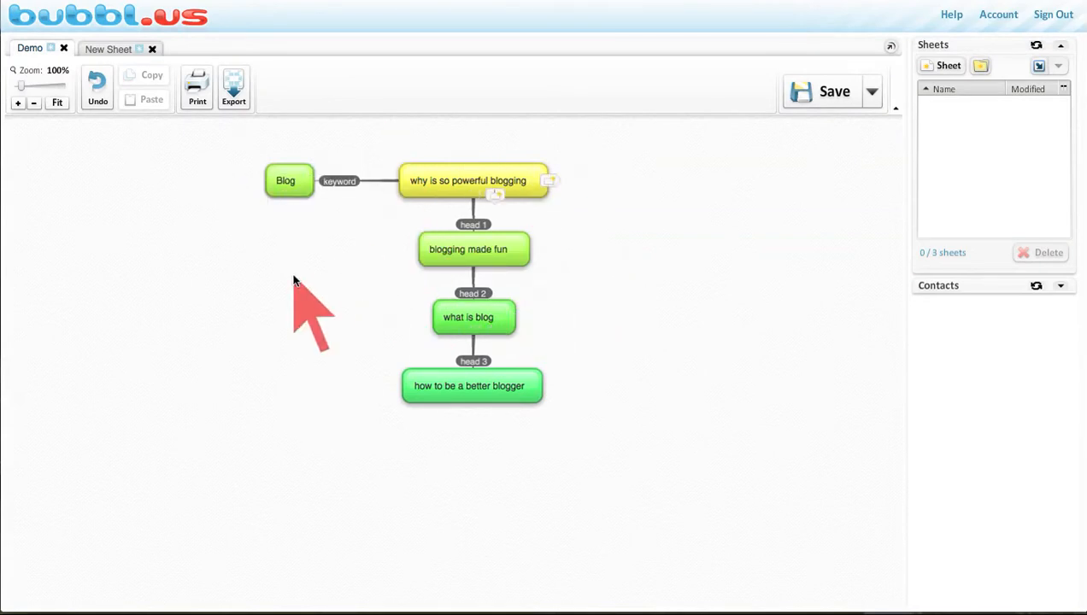
{"action": "left_click_drag", "start_coordinate": [408, 188], "coordinate": [392, 185]}
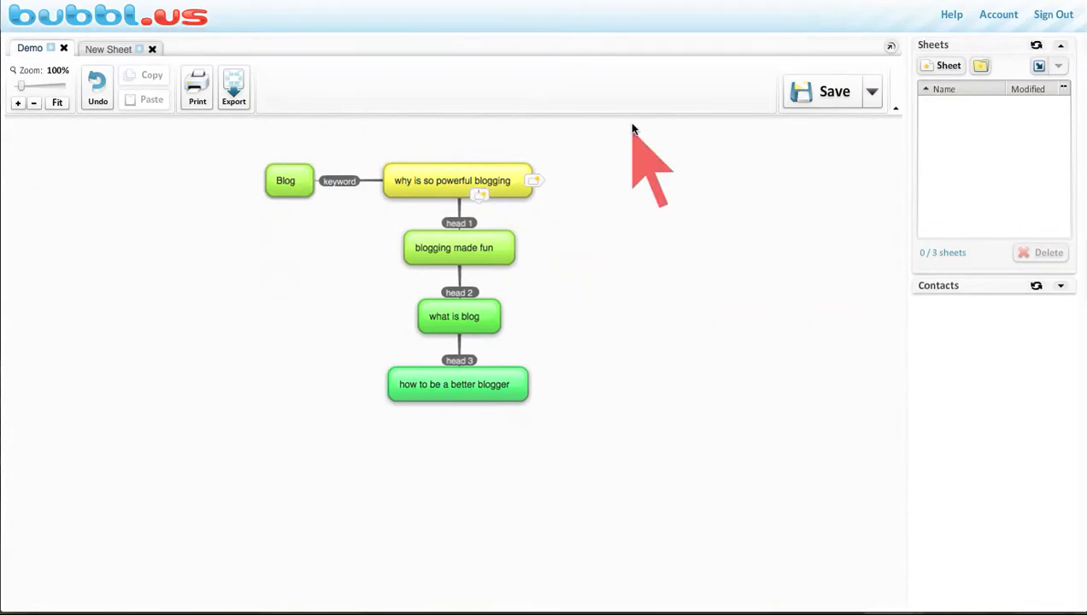
Step: Shrink the toolbar to its compact form and maximize the sheet area, keeping the mind map centred near the top
{"action": "left_click", "coordinate": [898, 114]}
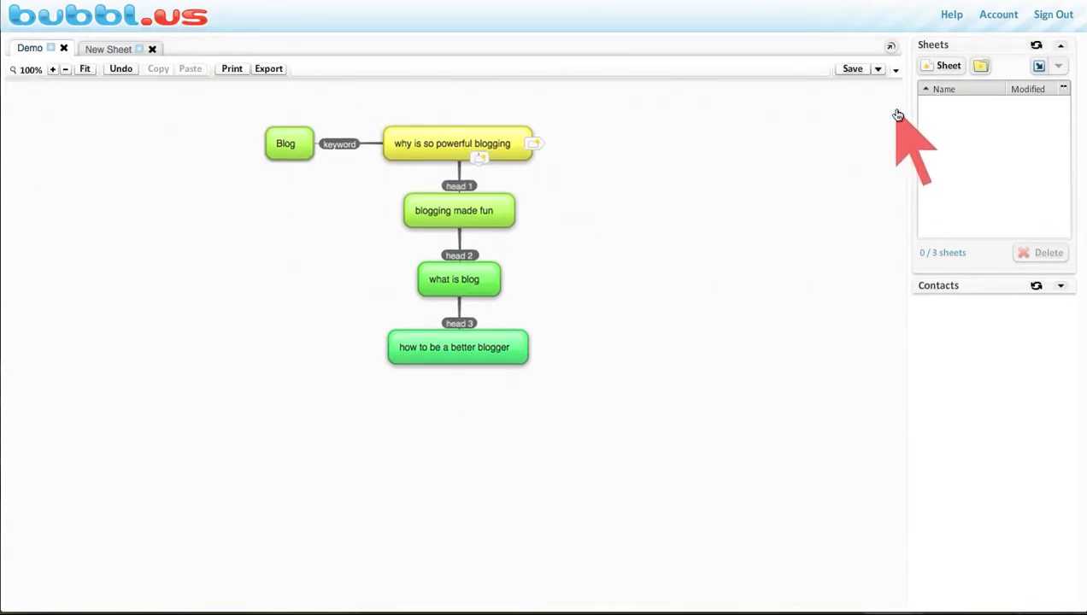
{"action": "left_click", "coordinate": [893, 48]}
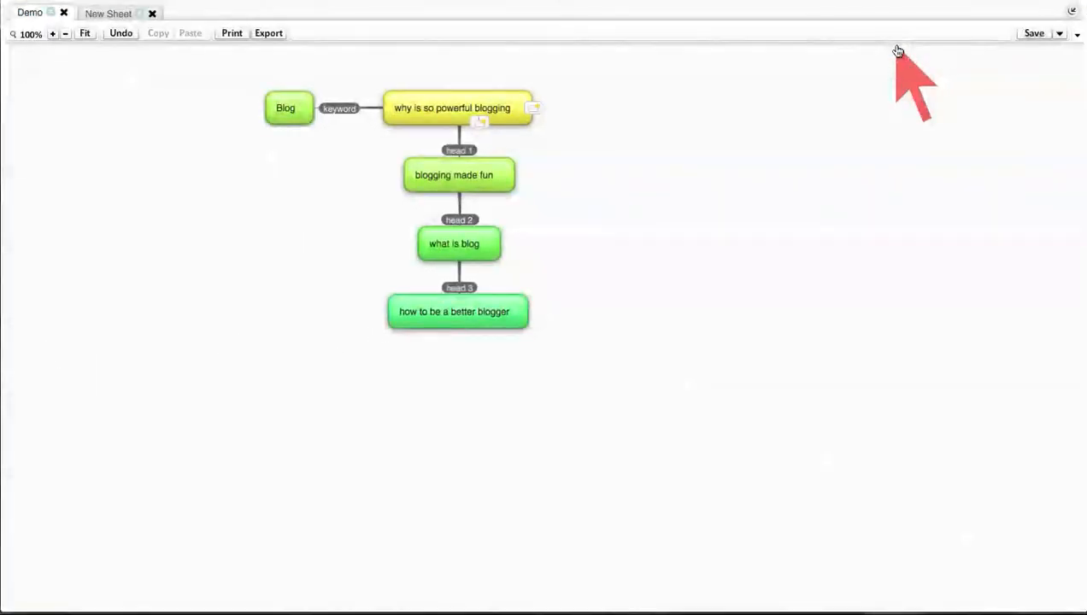
{"action": "left_click_drag", "start_coordinate": [512, 67], "coordinate": [553, 73]}
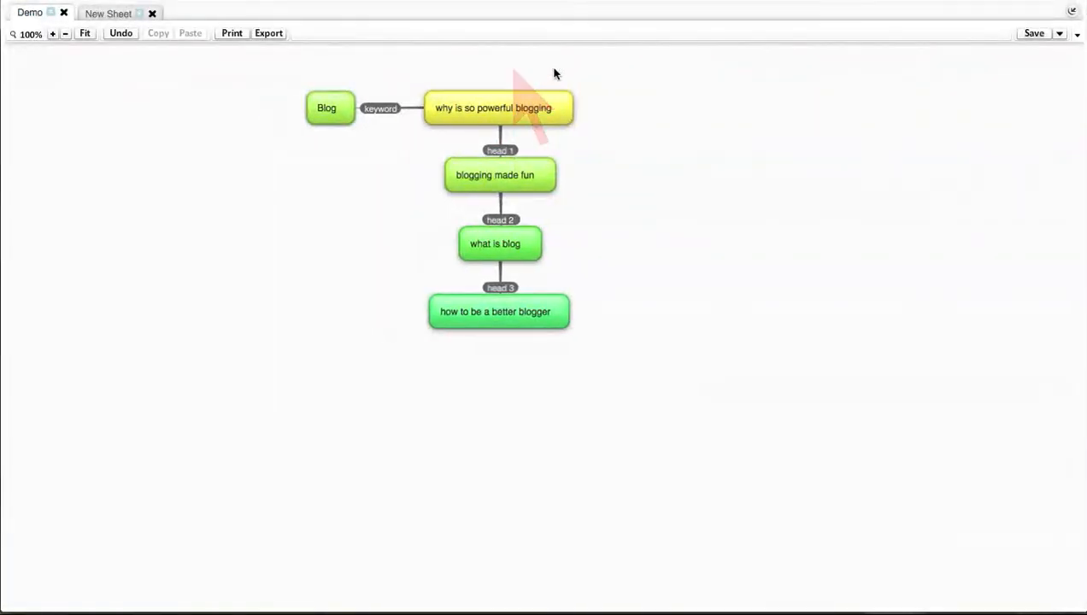
{"action": "left_click_drag", "start_coordinate": [645, 115], "coordinate": [674, 92]}
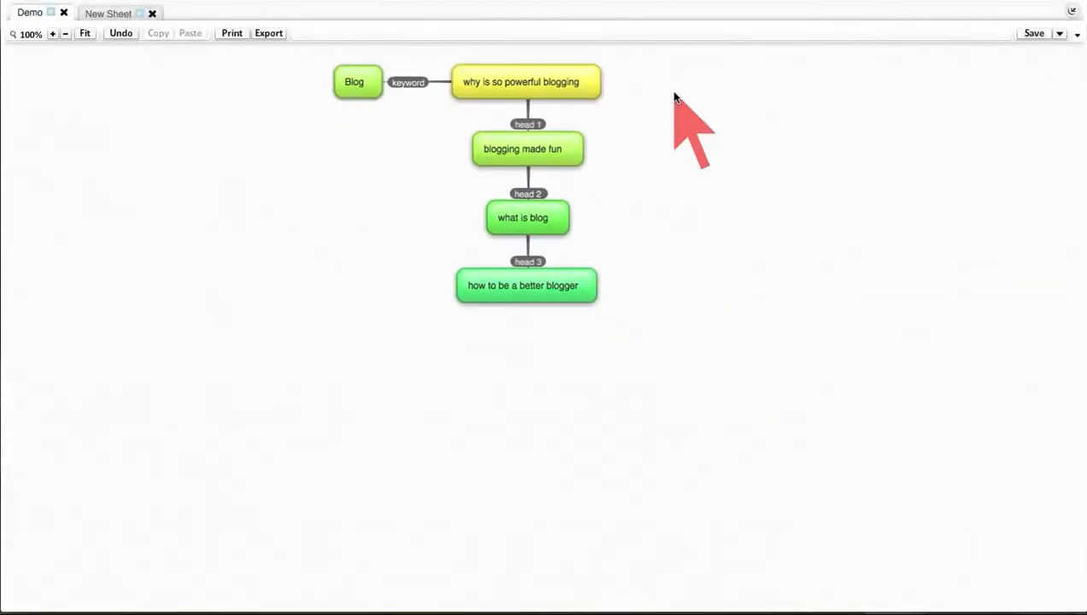
{"action": "left_click_drag", "start_coordinate": [712, 103], "coordinate": [706, 136]}
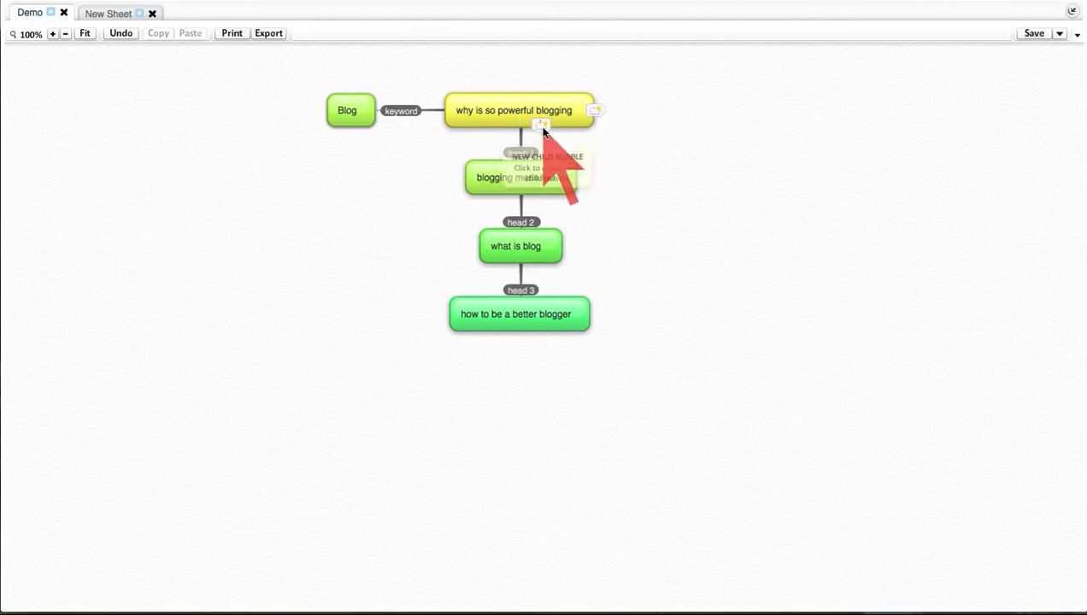
Step: Add an empty child bubble to the main bubble and delete the line that connects them
{"action": "left_click", "coordinate": [542, 127]}
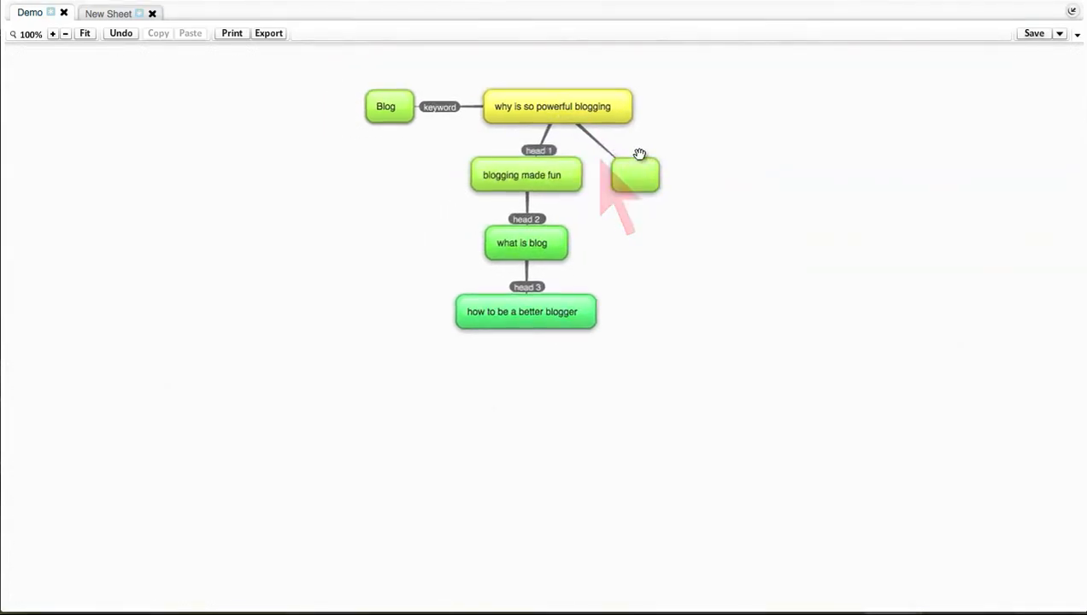
{"action": "left_click", "coordinate": [580, 152]}
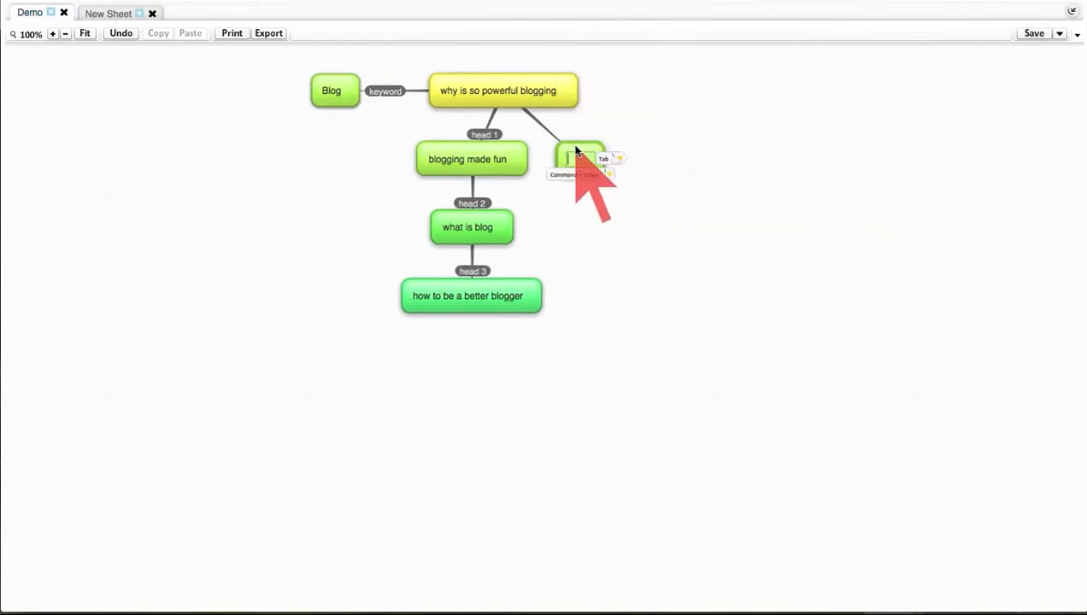
{"action": "left_click", "coordinate": [548, 128]}
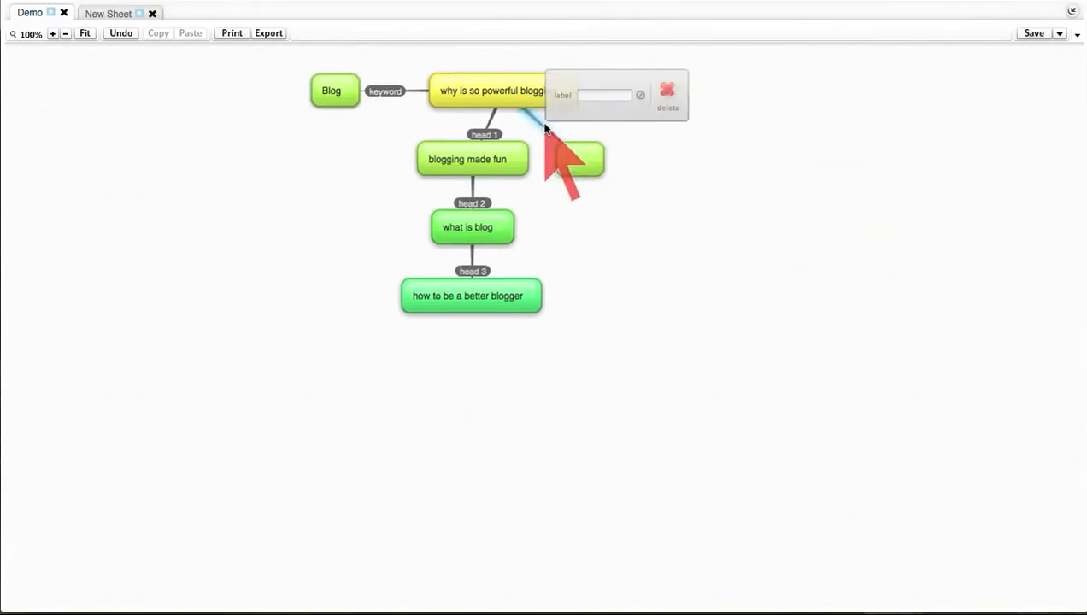
{"action": "left_click", "coordinate": [669, 90]}
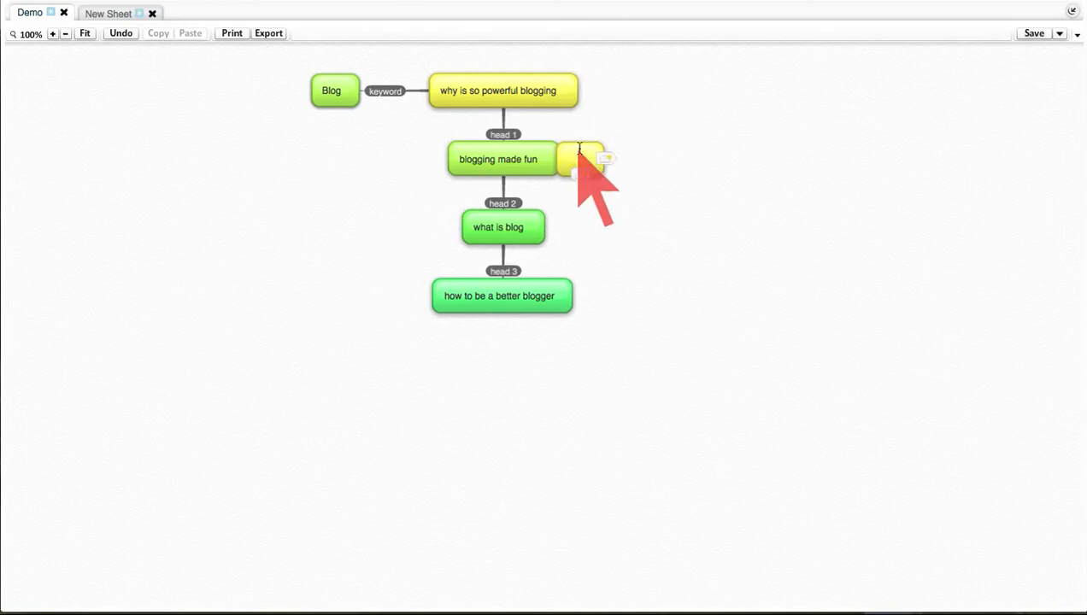
Step: Move the disconnected empty bubble away from "blogging made fun" and delete it
{"action": "left_click_drag", "start_coordinate": [597, 150], "coordinate": [670, 164]}
{"action": "left_click", "coordinate": [666, 157]}
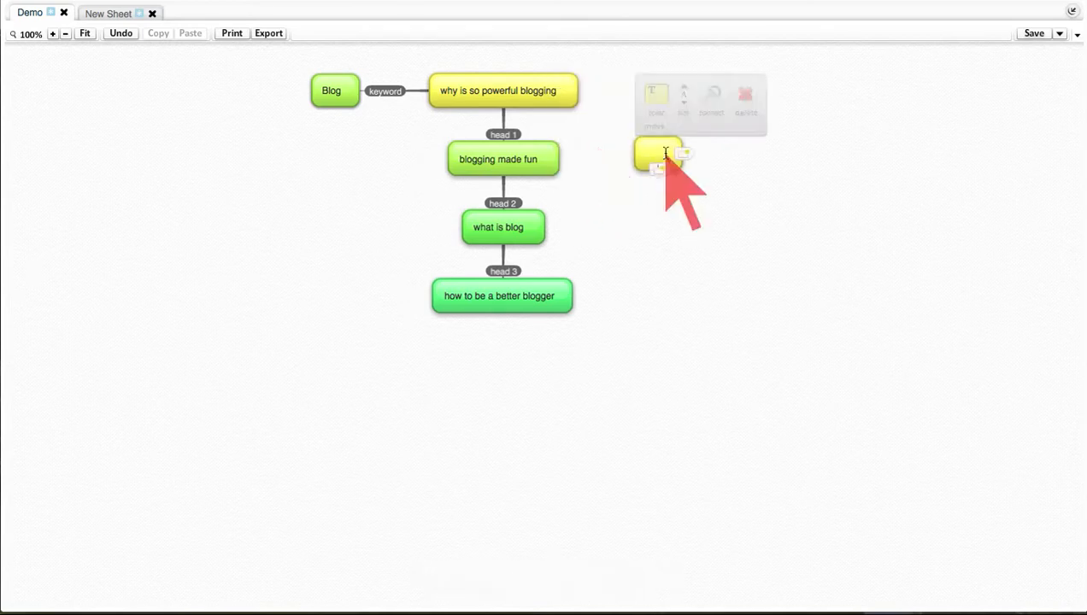
{"action": "left_click", "coordinate": [745, 97]}
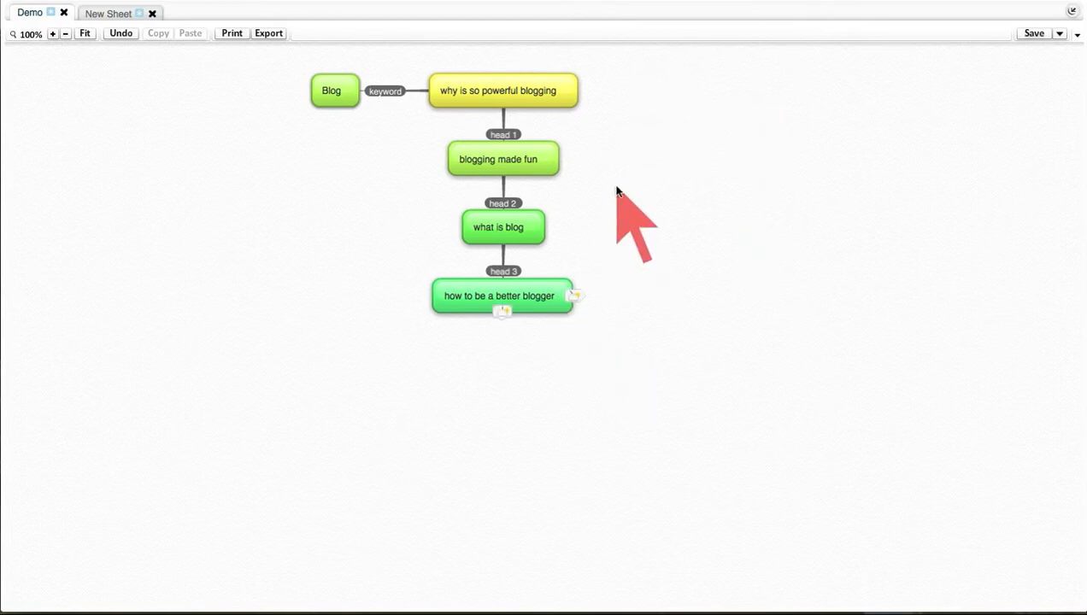
{"action": "left_click", "coordinate": [624, 152]}
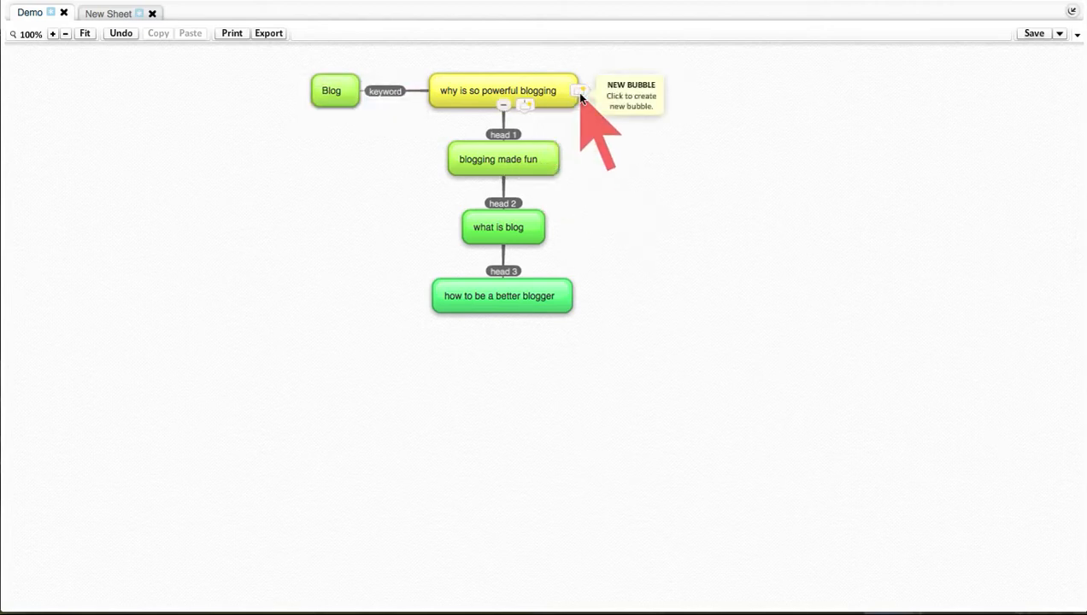
Step: Create a separate bubble well to the right of the main bubble with the text "Blogging Demo Video"
{"action": "left_click", "coordinate": [580, 92]}
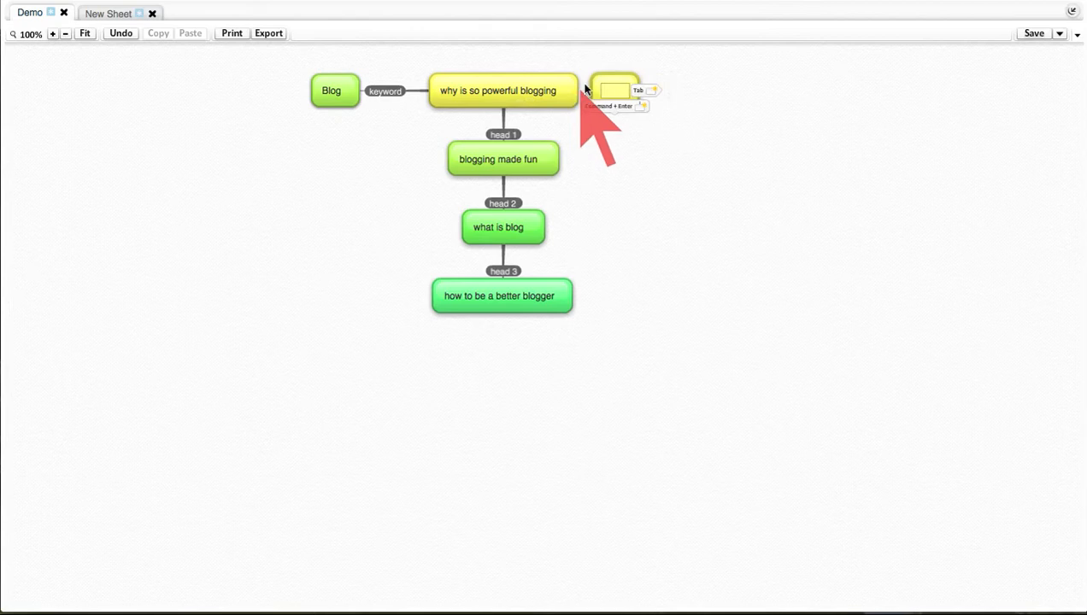
{"action": "left_click_drag", "start_coordinate": [626, 81], "coordinate": [712, 97]}
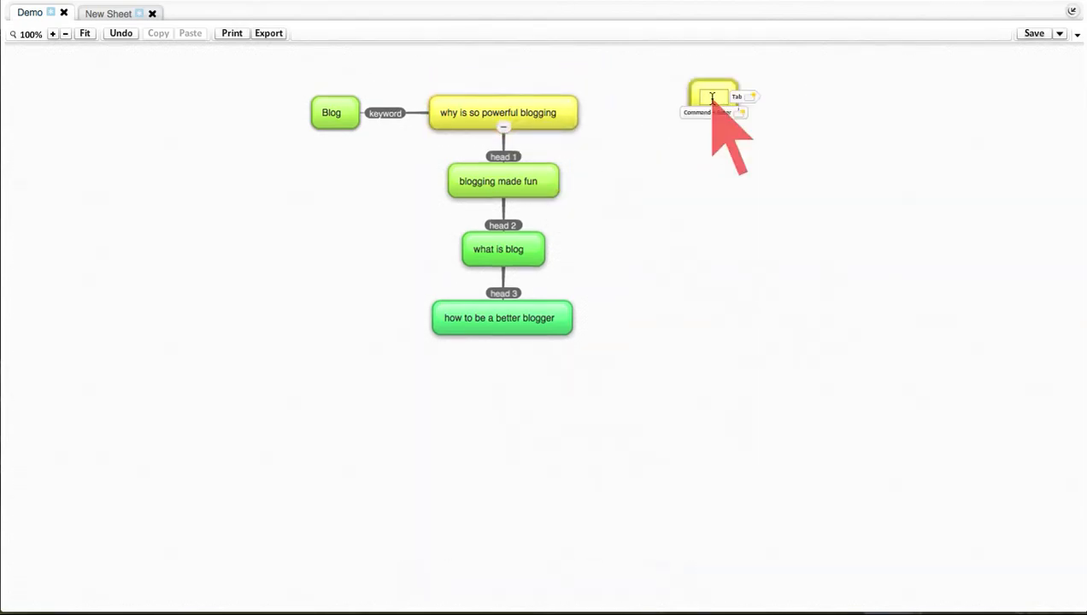
{"action": "type", "text": "Blogging"}
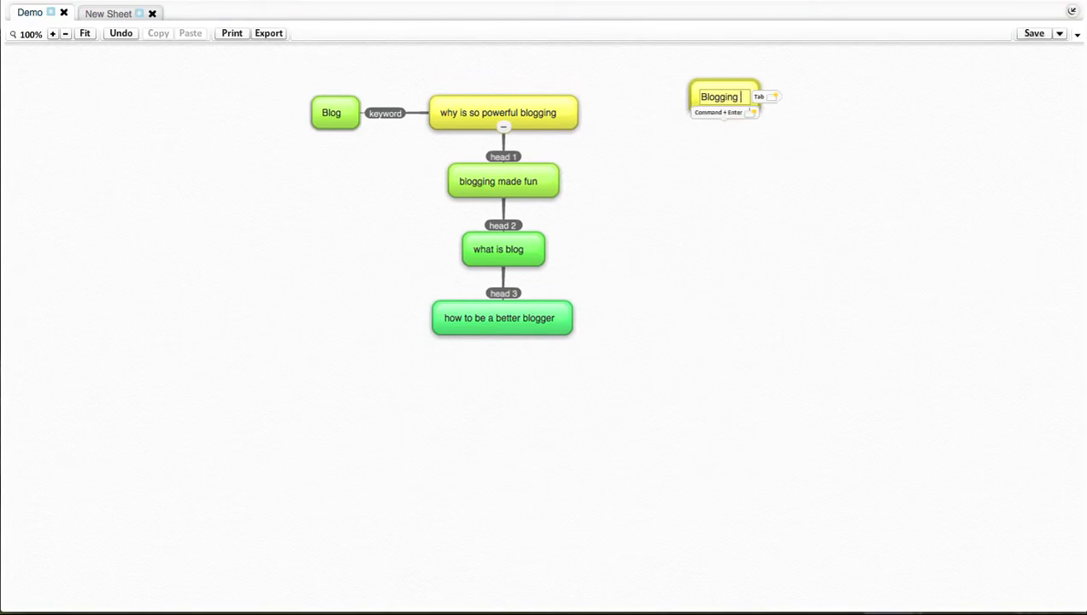
{"action": "type", "text": " Demo Video"}
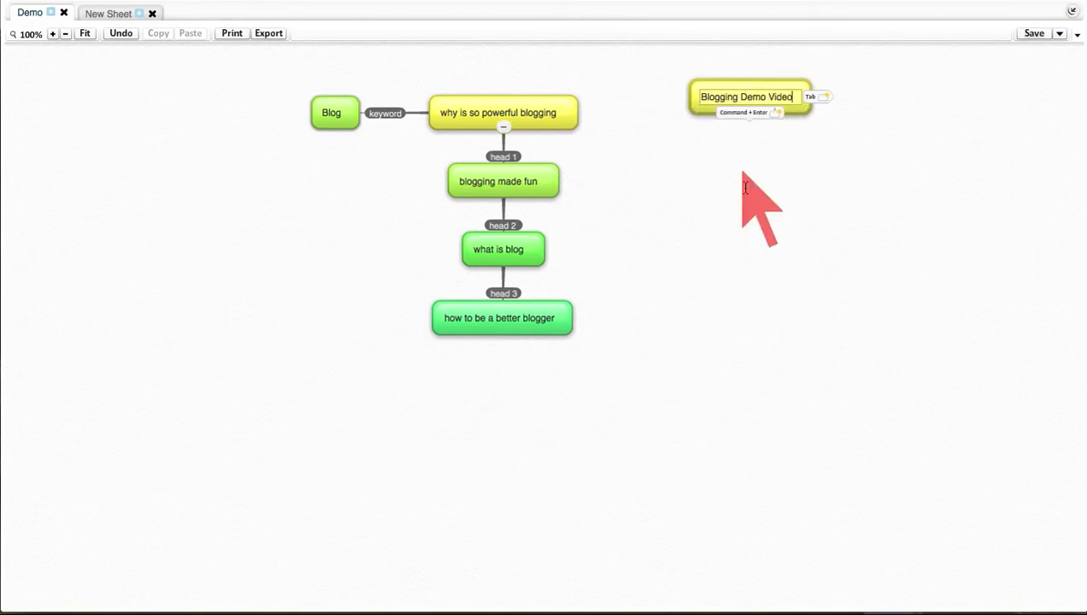
{"action": "key", "text": "Return"}
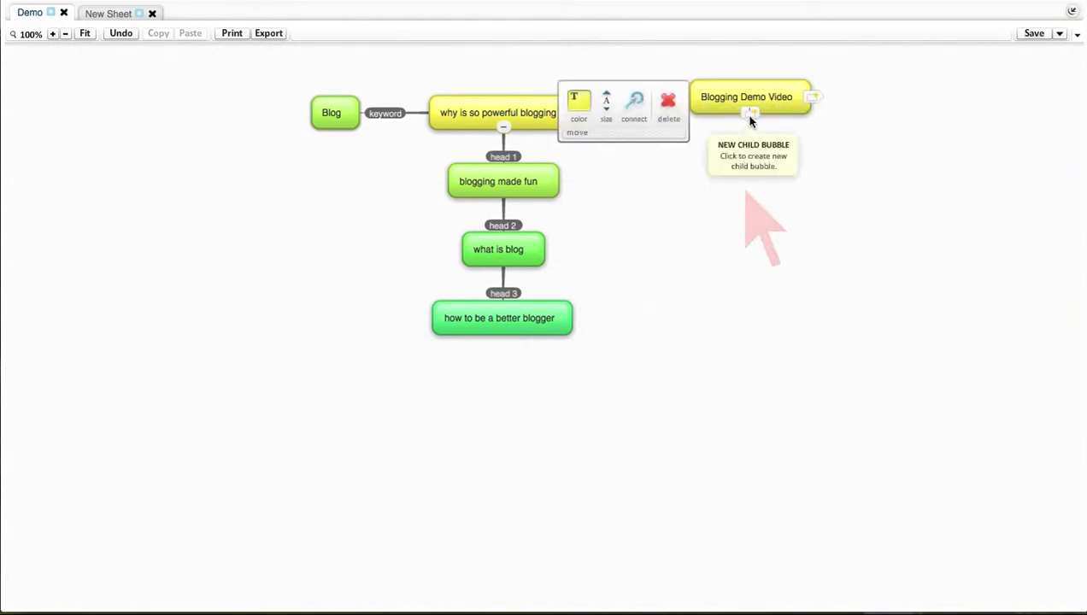
Step: Add a child bubble below "Blogging Demo Video" with the text "Power blogging"
{"action": "left_click", "coordinate": [751, 114]}
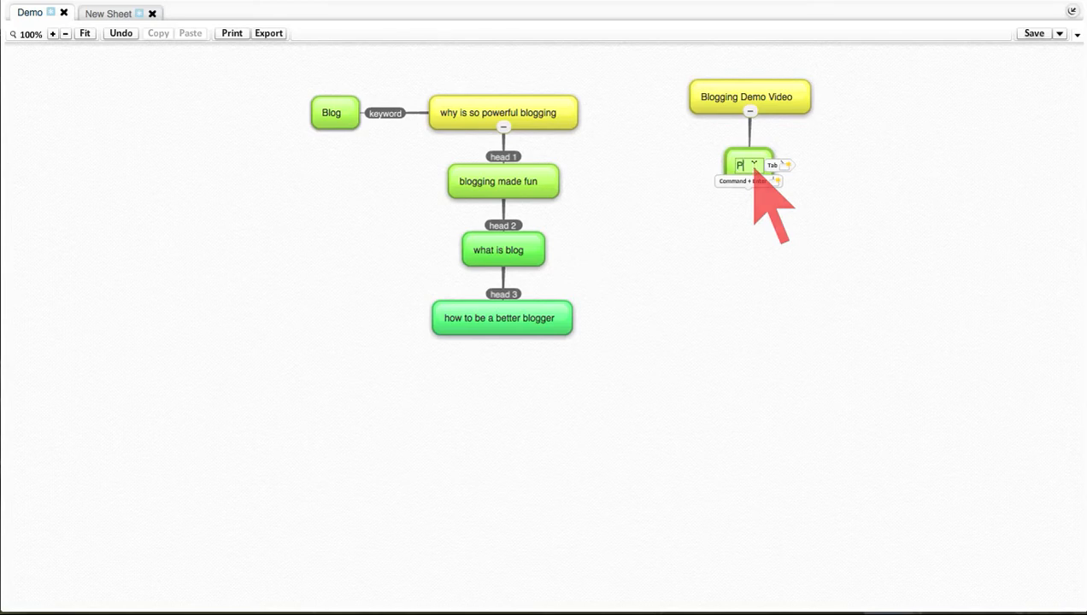
{"action": "type", "text": "ower"}
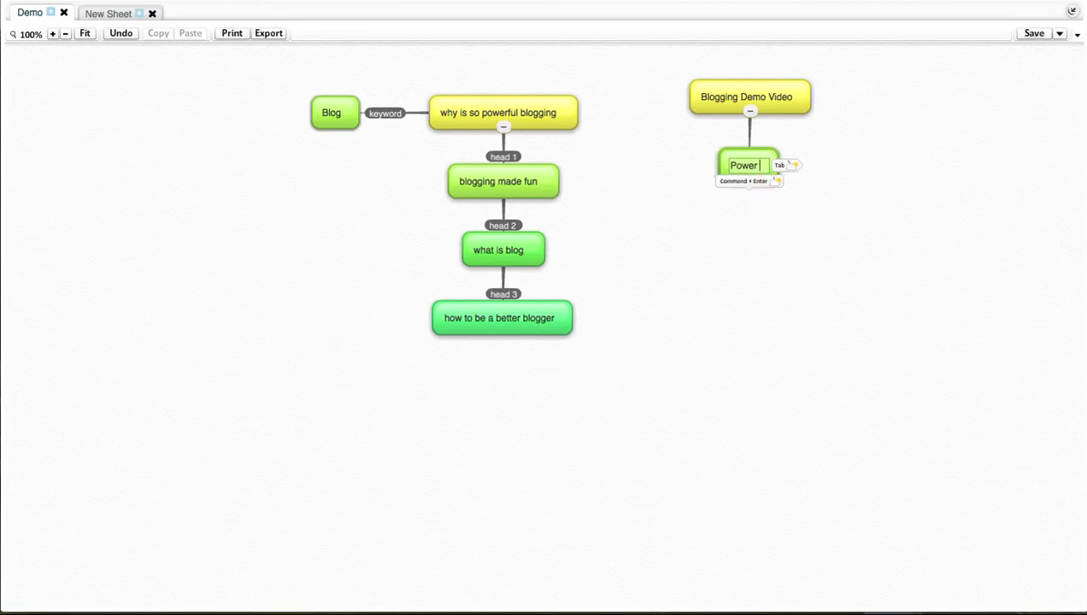
{"action": "type", "text": " blogging"}
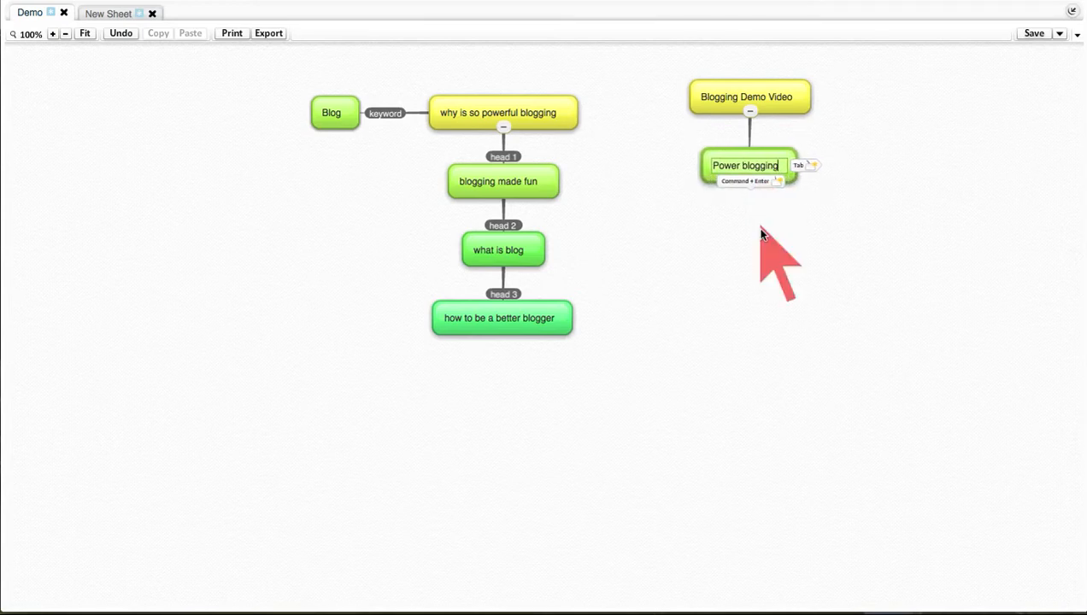
{"action": "key", "text": "Return"}
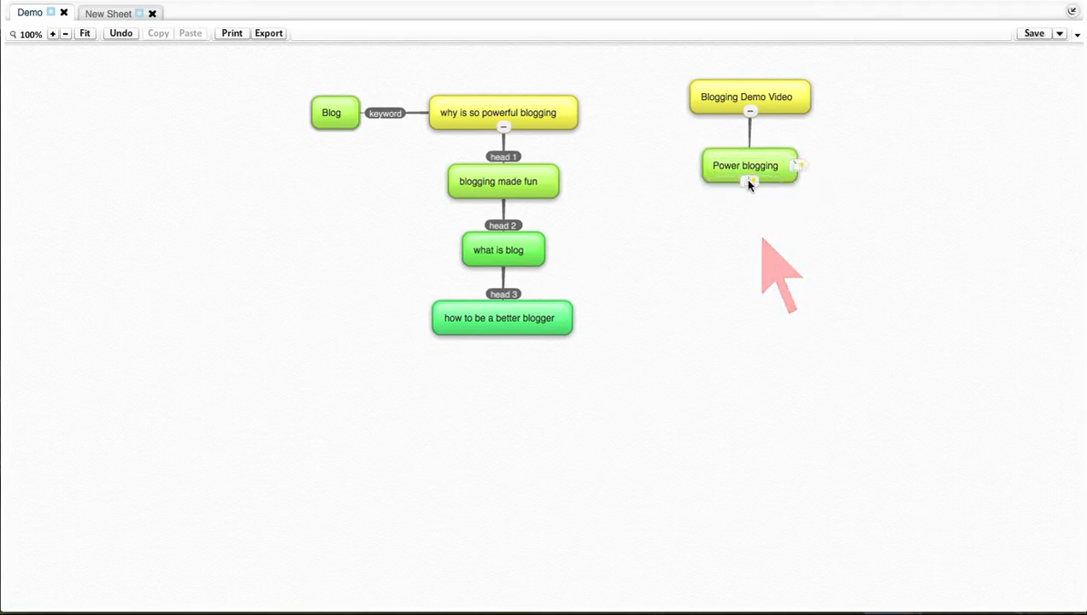
Step: Add a child bubble below "Power blogging" with the text "Show Results"
{"action": "left_click", "coordinate": [749, 183]}
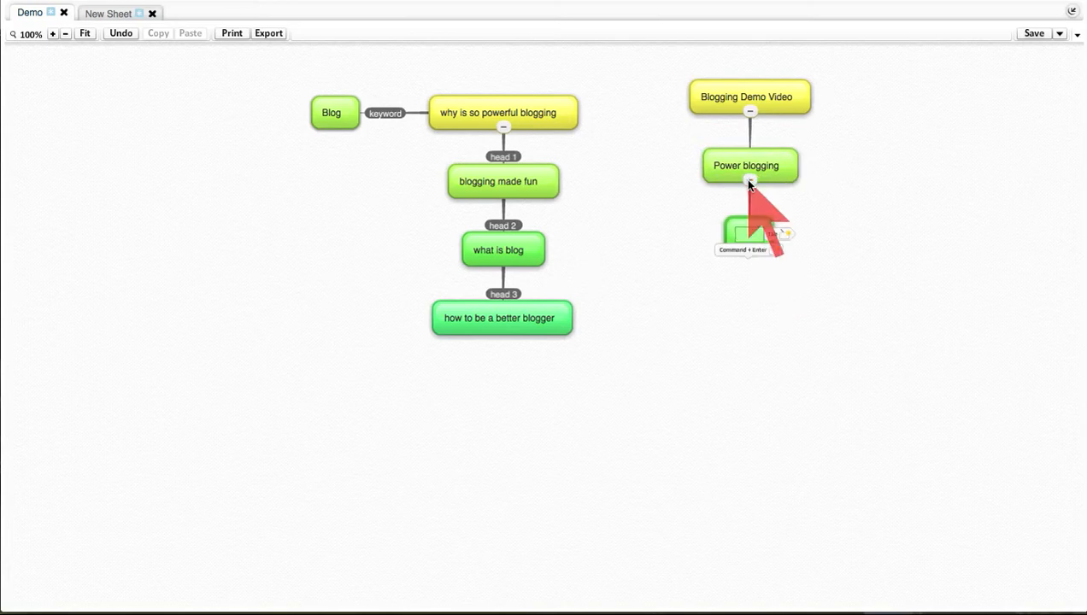
{"action": "type", "text": "Results"}
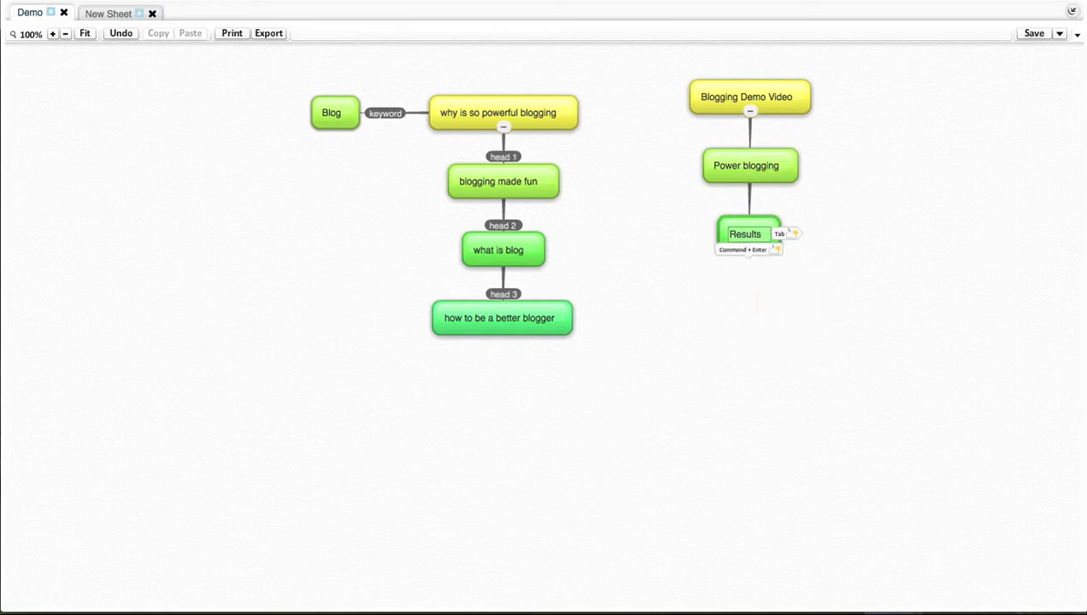
{"action": "type", "text": "Show"}
{"action": "left_click", "coordinate": [770, 296]}
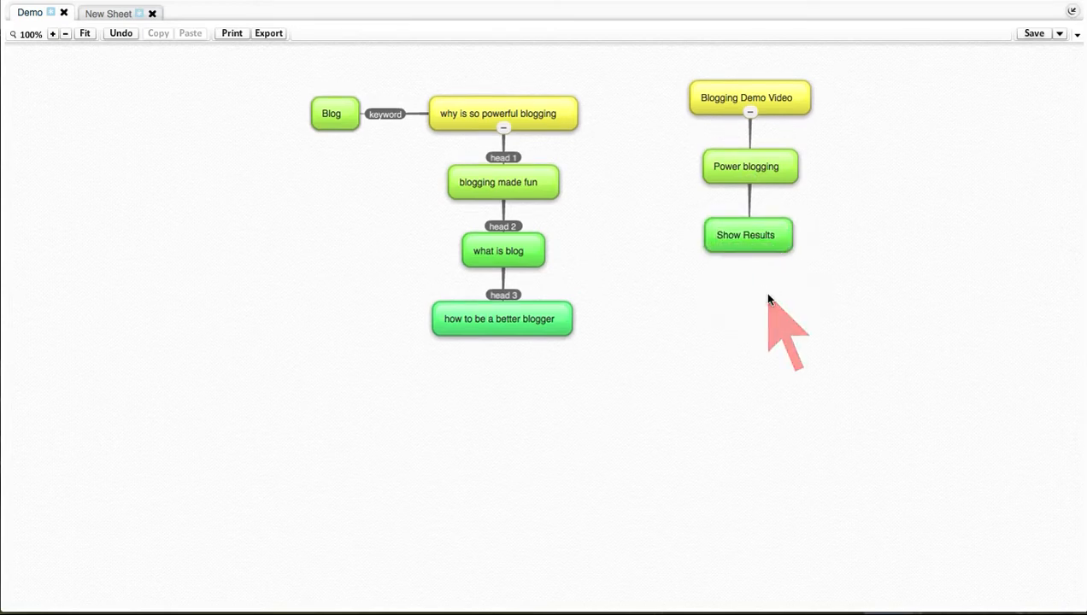
Step: Move the "Blogging Demo Video" tree beside the main tree and attach it as a child of "how to be a better blogger"
{"action": "left_click_drag", "start_coordinate": [738, 88], "coordinate": [665, 111]}
{"action": "mouse_move", "coordinate": [665, 111]}
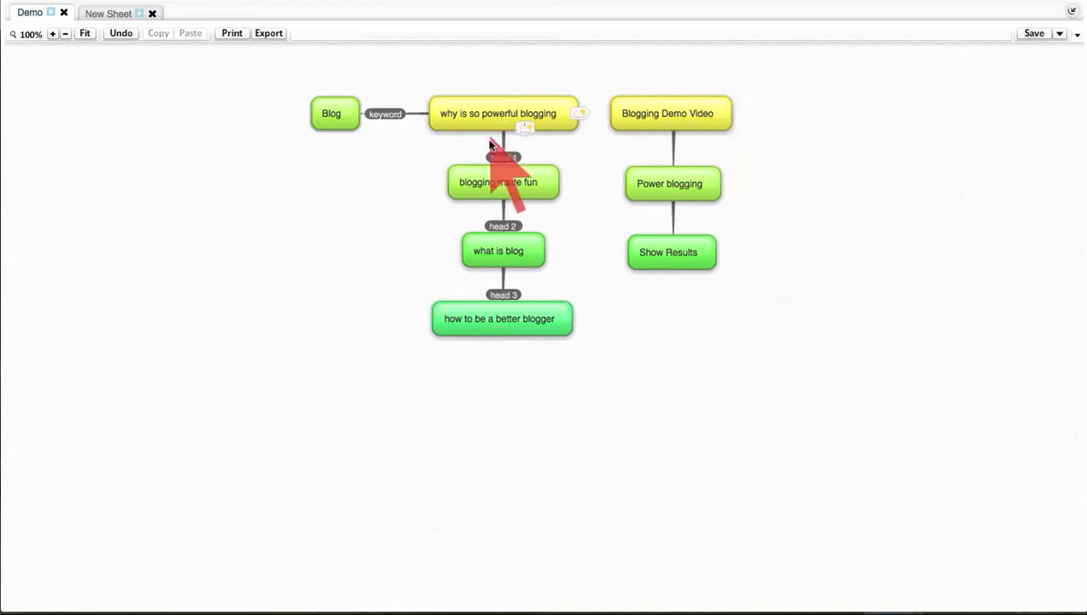
{"action": "double_click", "coordinate": [675, 110]}
{"action": "left_click", "coordinate": [694, 66]}
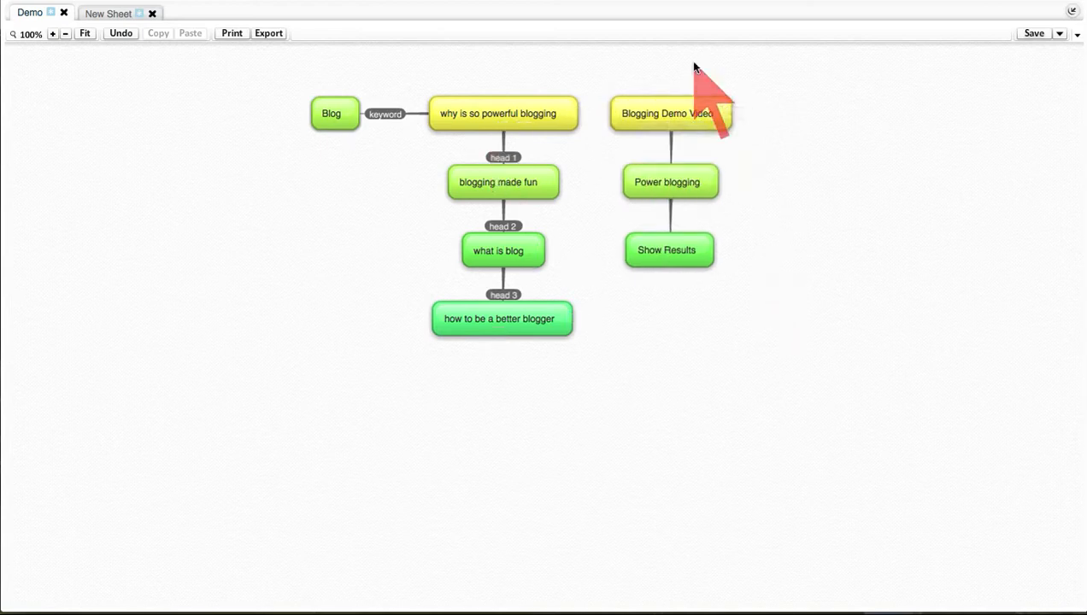
{"action": "left_click_drag", "start_coordinate": [691, 102], "coordinate": [521, 310]}
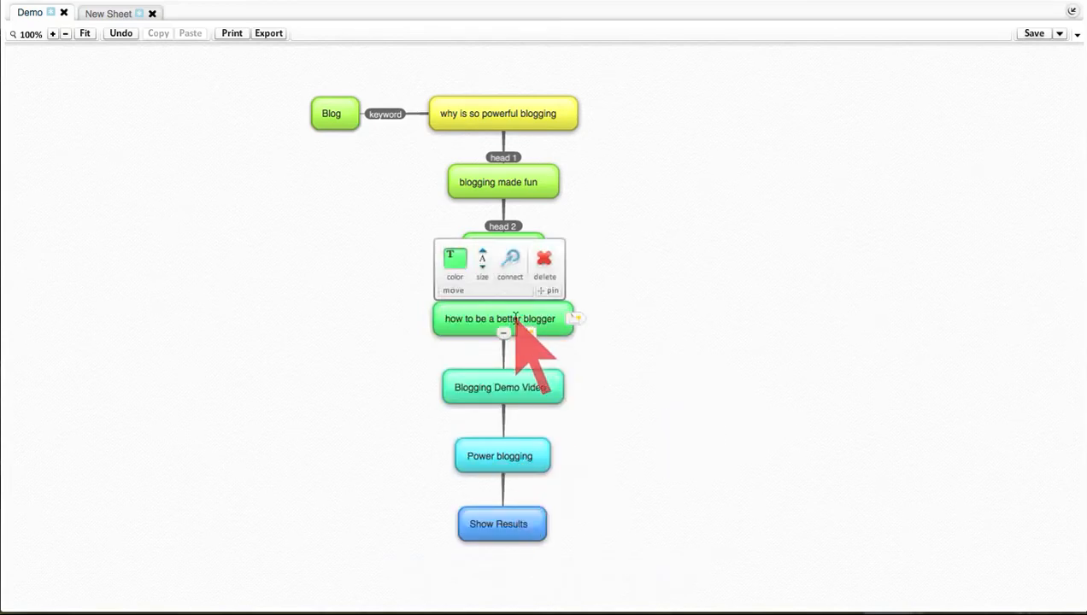
{"action": "mouse_move", "coordinate": [532, 381]}
{"action": "left_mouse_down"}
{"action": "mouse_move", "coordinate": [650, 379]}
{"action": "mouse_move", "coordinate": [505, 367]}
{"action": "mouse_move", "coordinate": [568, 391]}
{"action": "mouse_move", "coordinate": [525, 376]}
{"action": "mouse_move", "coordinate": [536, 371]}
{"action": "left_mouse_up"}
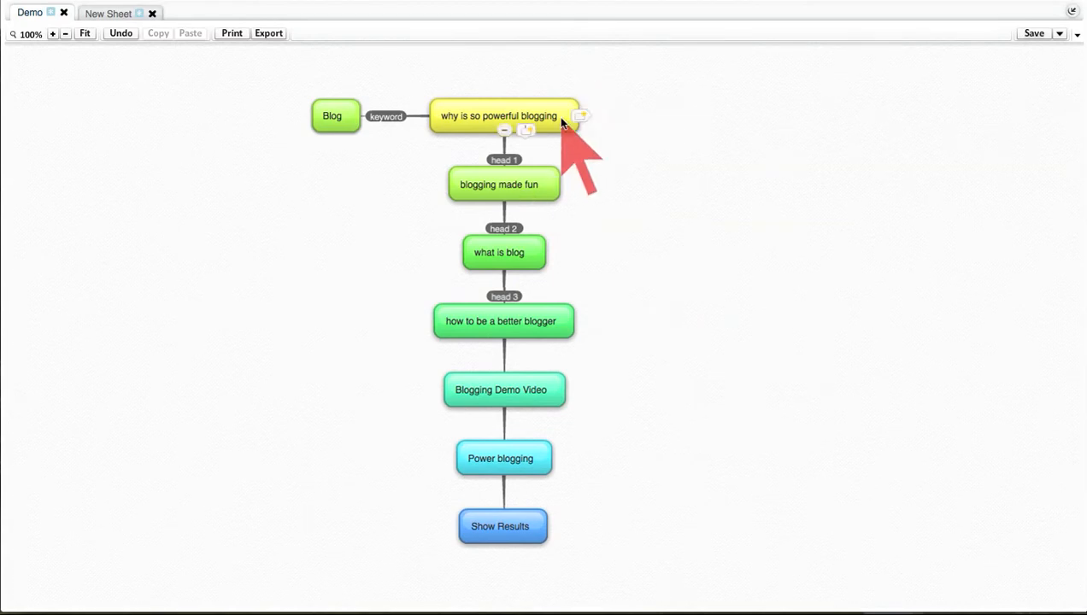
Step: Add an empty child bubble to "why is so powerful blogging" and place it to the right of that bubble
{"action": "left_click", "coordinate": [446, 118]}
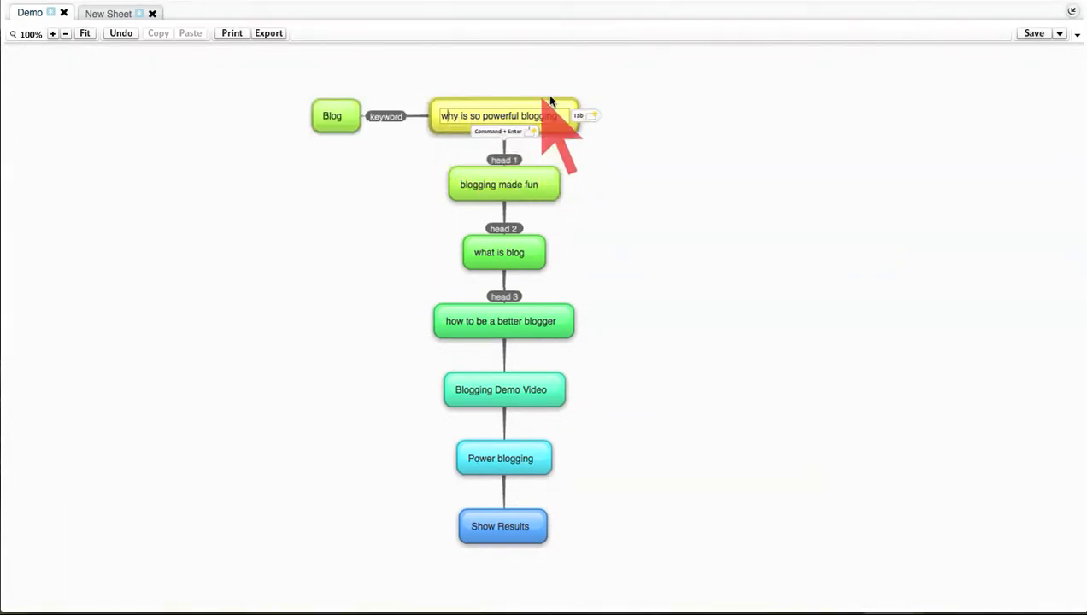
{"action": "left_click", "coordinate": [645, 98]}
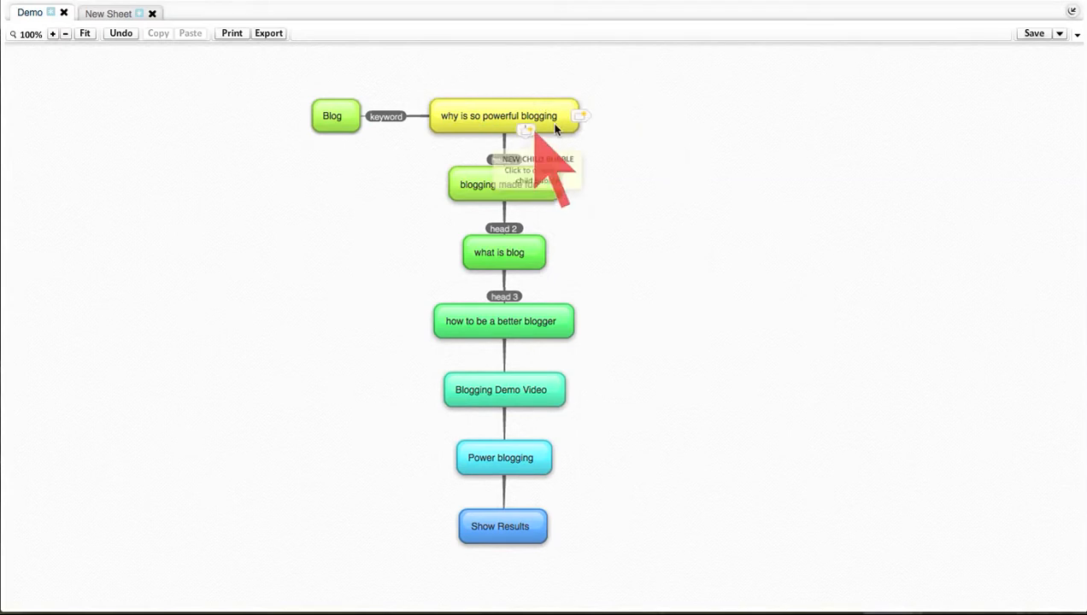
{"action": "left_click", "coordinate": [526, 131]}
{"action": "left_click_drag", "start_coordinate": [585, 180], "coordinate": [682, 99]}
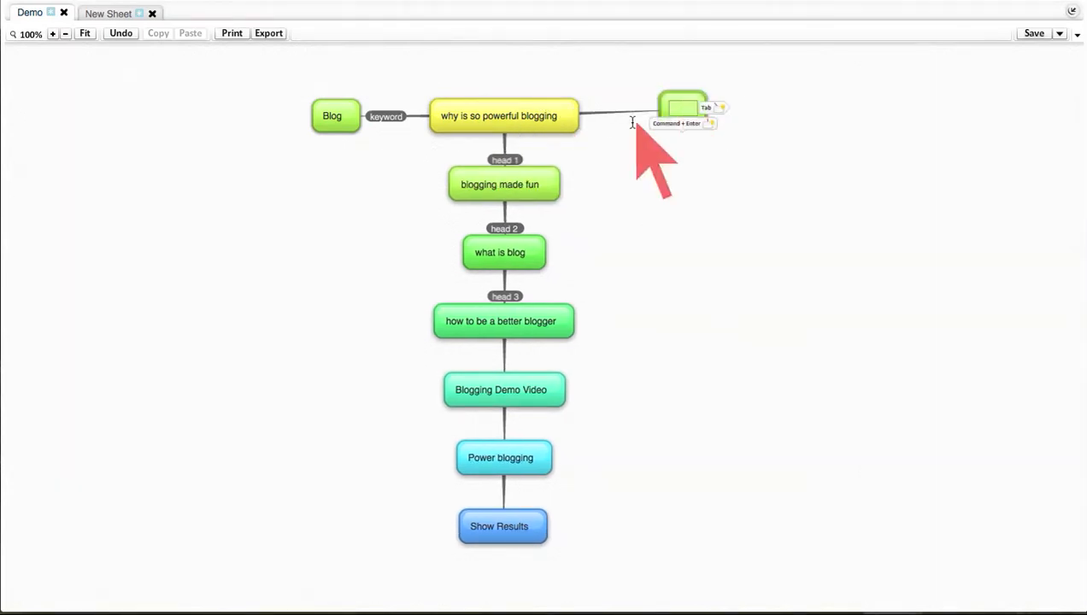
Step: Label the line between "why is so powerful blogging" and the empty bubble "xyz affiliate"
{"action": "left_click", "coordinate": [616, 114]}
{"action": "left_click", "coordinate": [666, 81]}
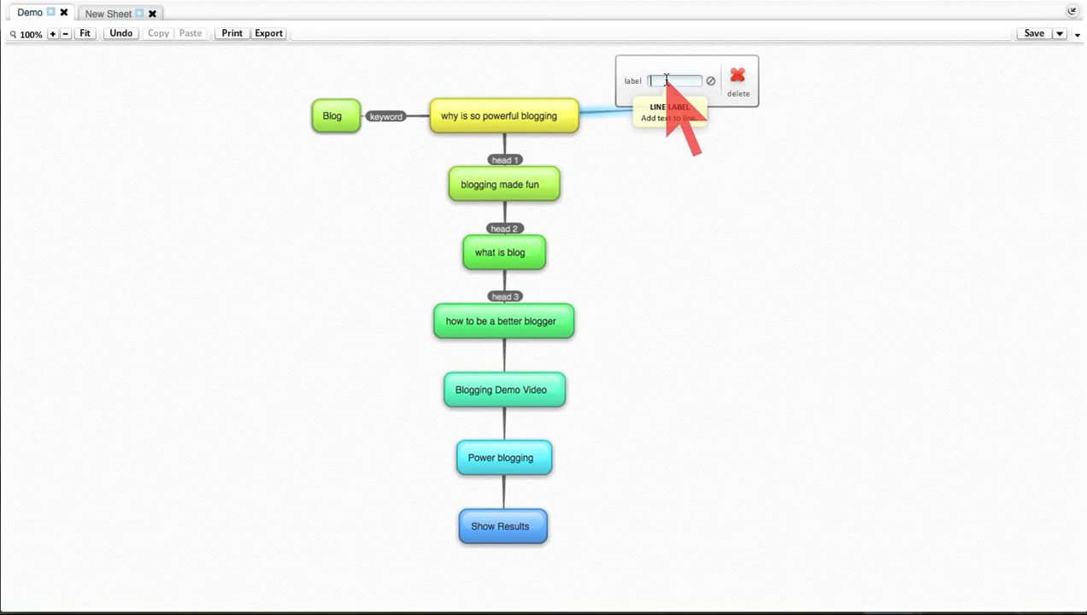
{"action": "type", "text": "xyz affiliate"}
{"action": "key", "text": "Return"}
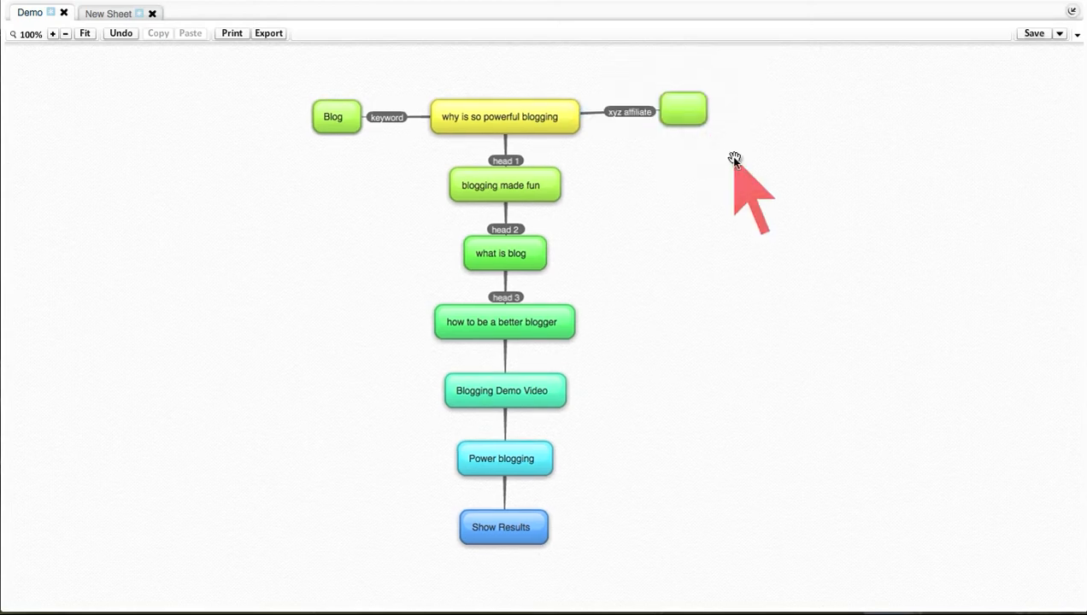
{"action": "double_click", "coordinate": [685, 108]}
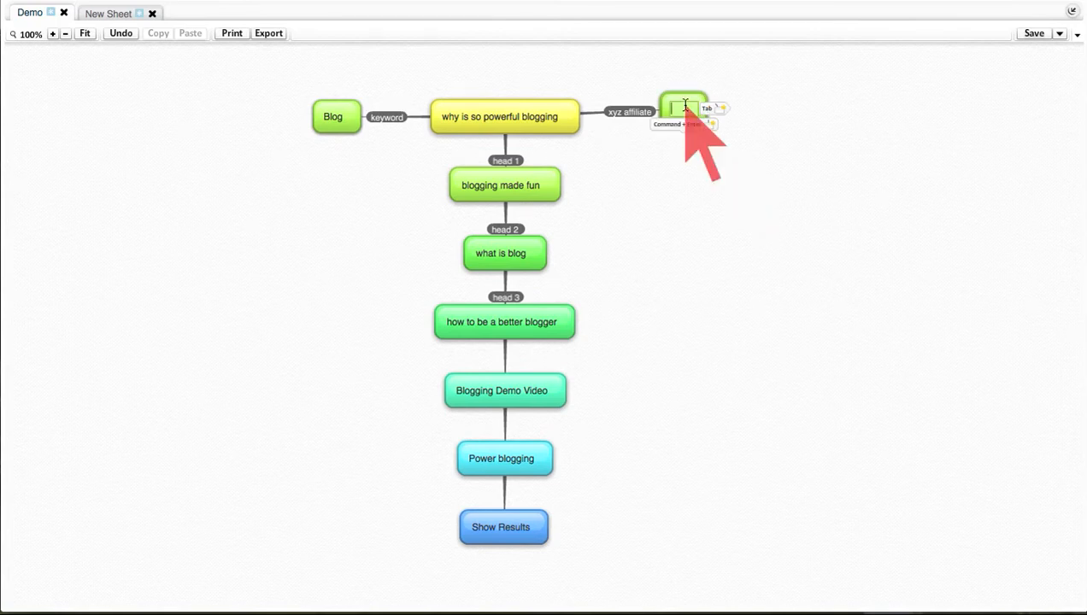
{"action": "type", "text": "Http://mlmwarriormindset.com"}
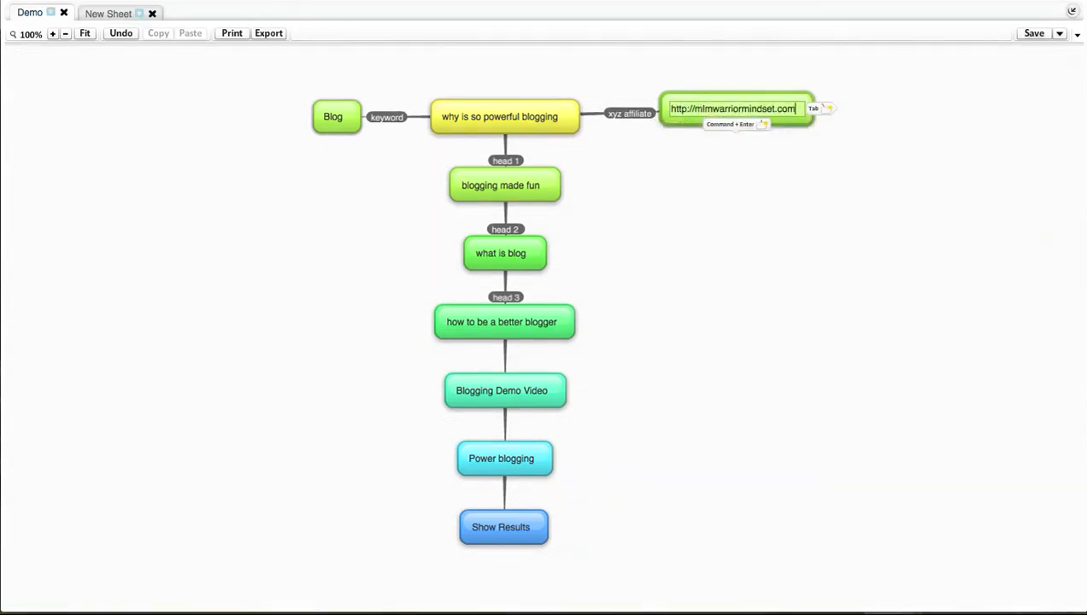
{"action": "left_click", "coordinate": [747, 156]}
Step: Add a child bubble below the mlmwarriormindset.com bubble with the placeholder text "adsfkasjod adf"
{"action": "mouse_move", "coordinate": [699, 90]}
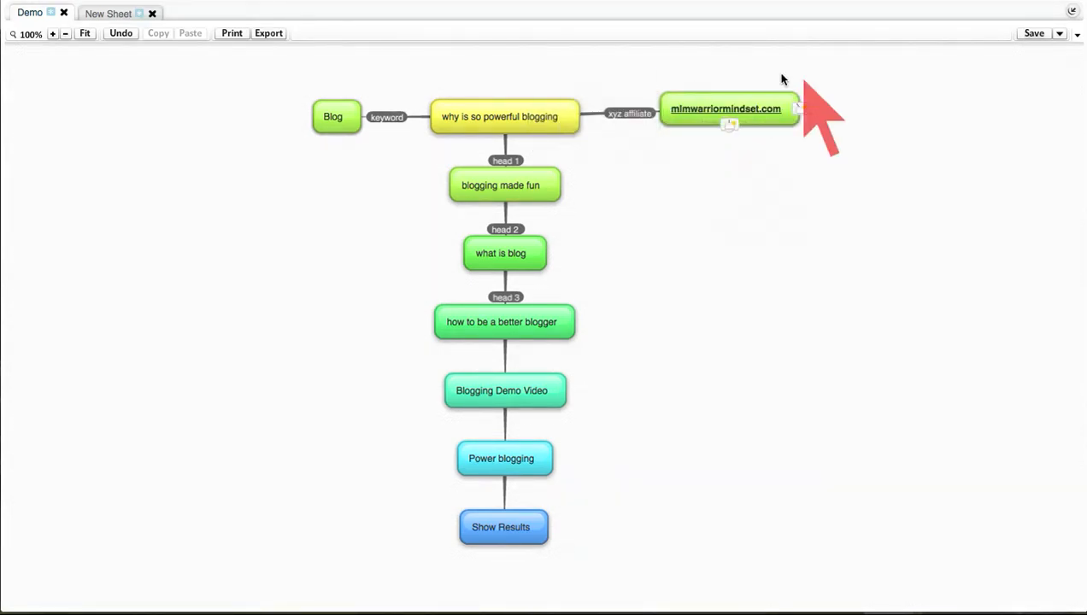
{"action": "left_click", "coordinate": [731, 125]}
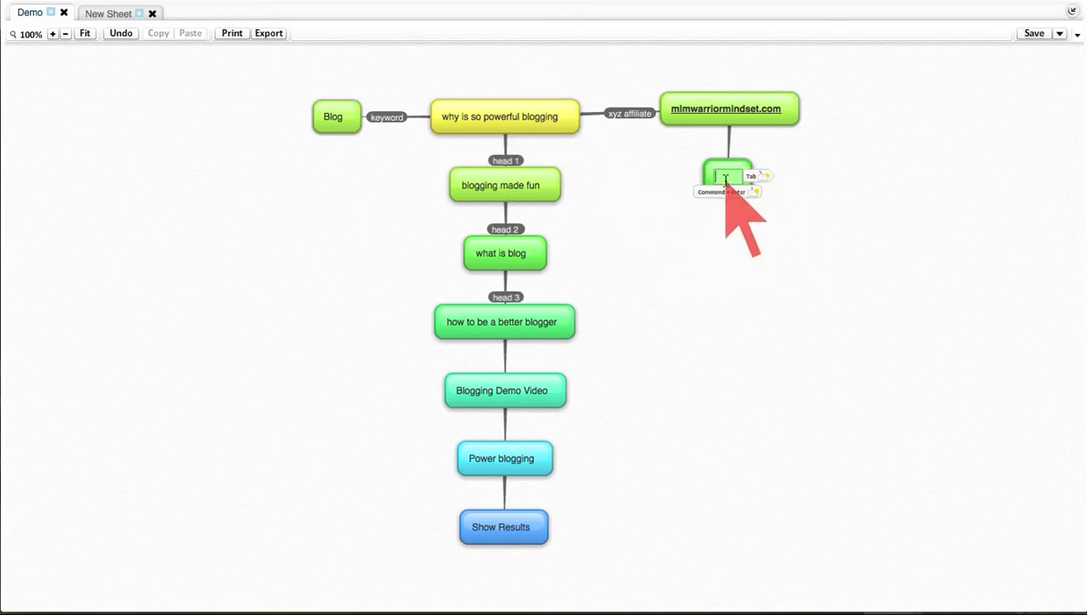
{"action": "type", "text": "fkasjod adf"}
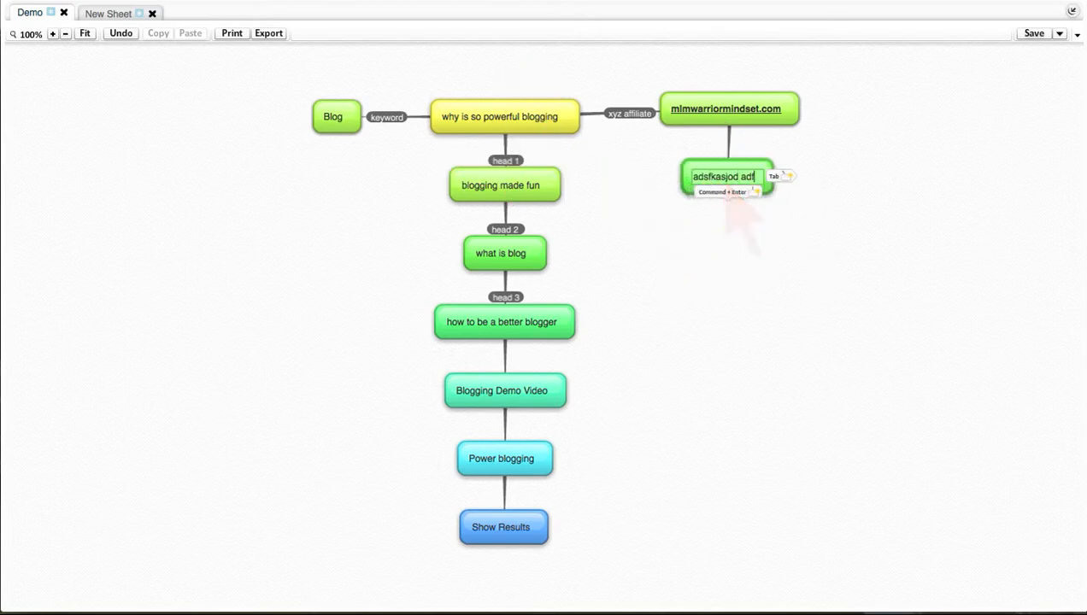
{"action": "left_click", "coordinate": [781, 224]}
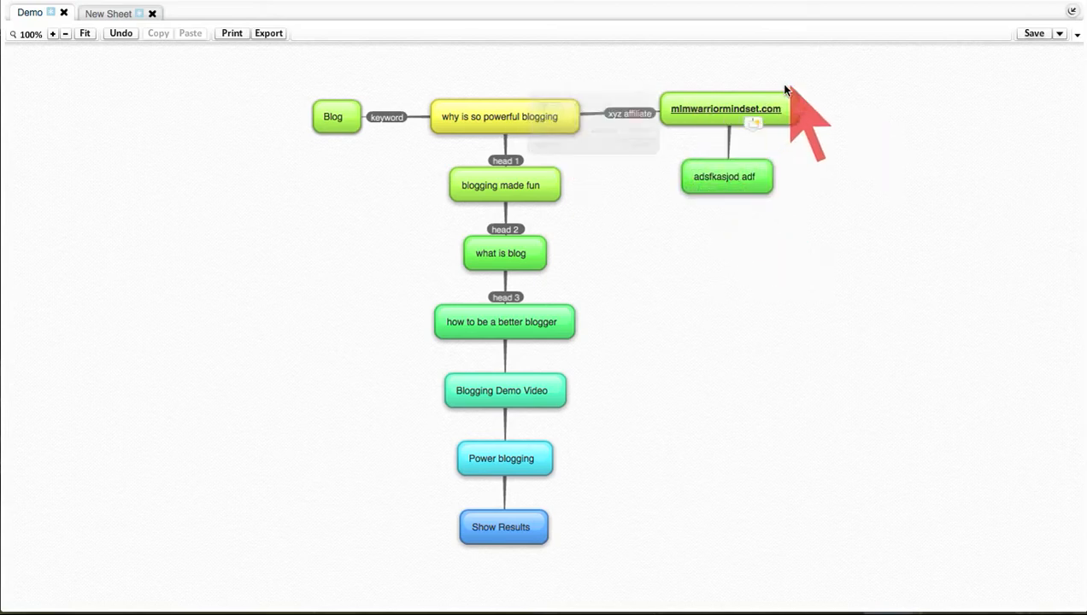
{"action": "left_click", "coordinate": [728, 171]}
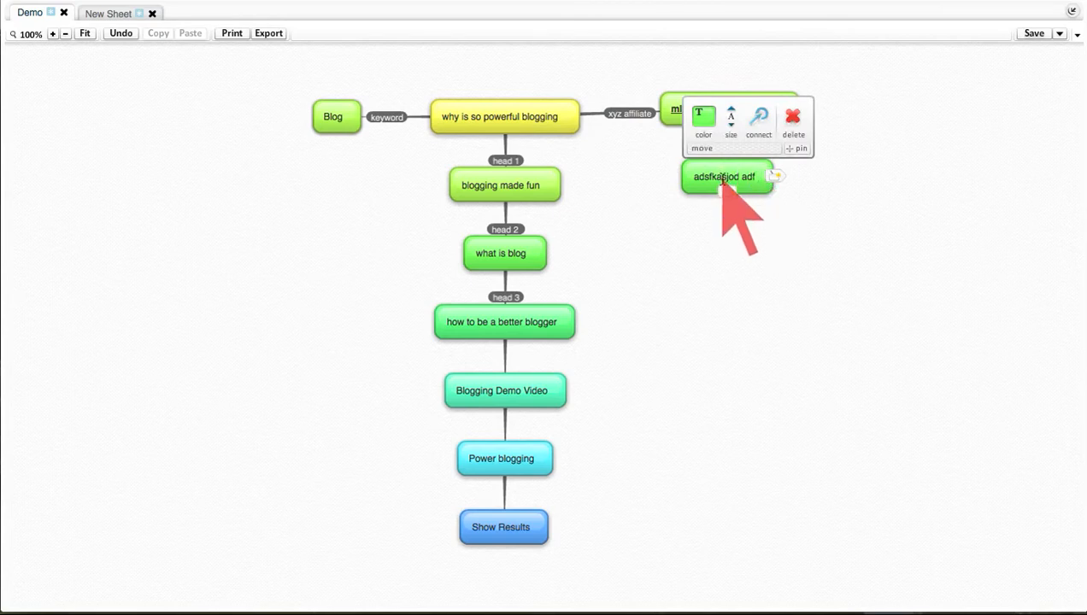
{"action": "mouse_move", "coordinate": [519, 171]}
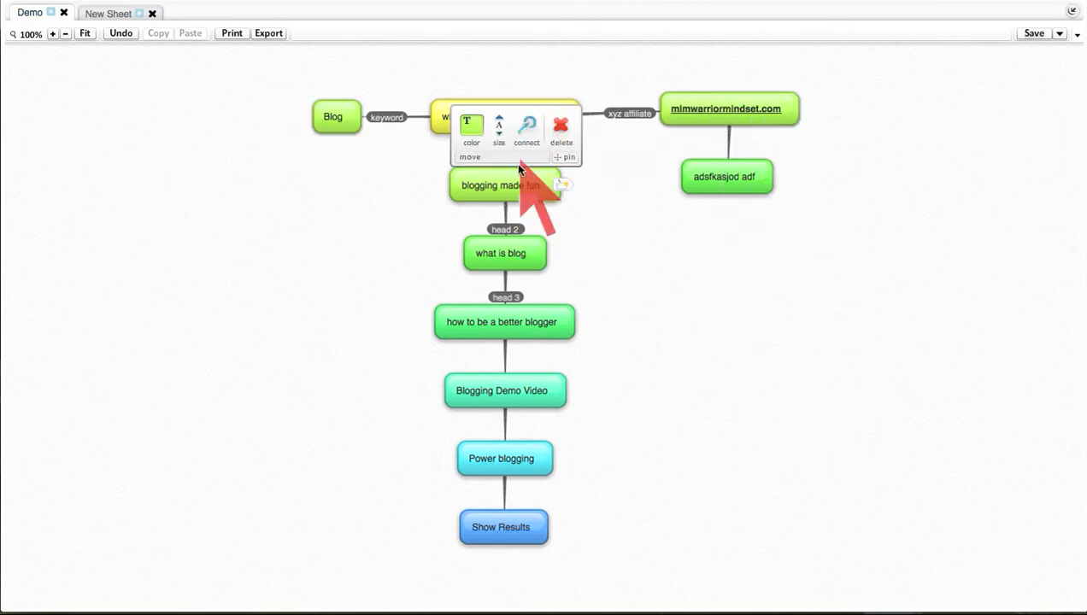
{"action": "mouse_move", "coordinate": [522, 247]}
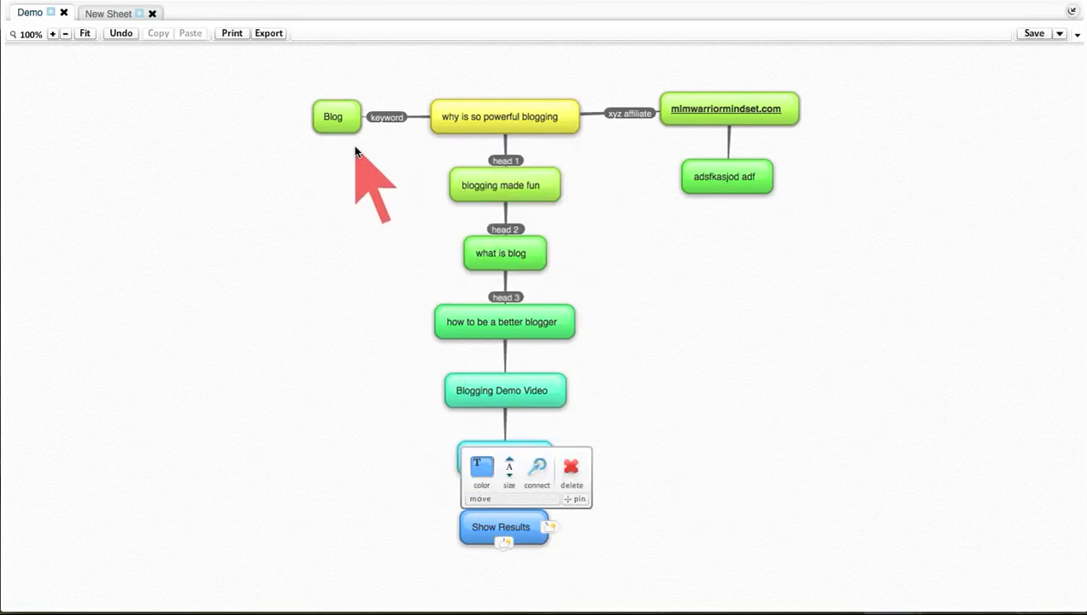
{"action": "left_click_drag", "start_coordinate": [364, 143], "coordinate": [335, 140]}
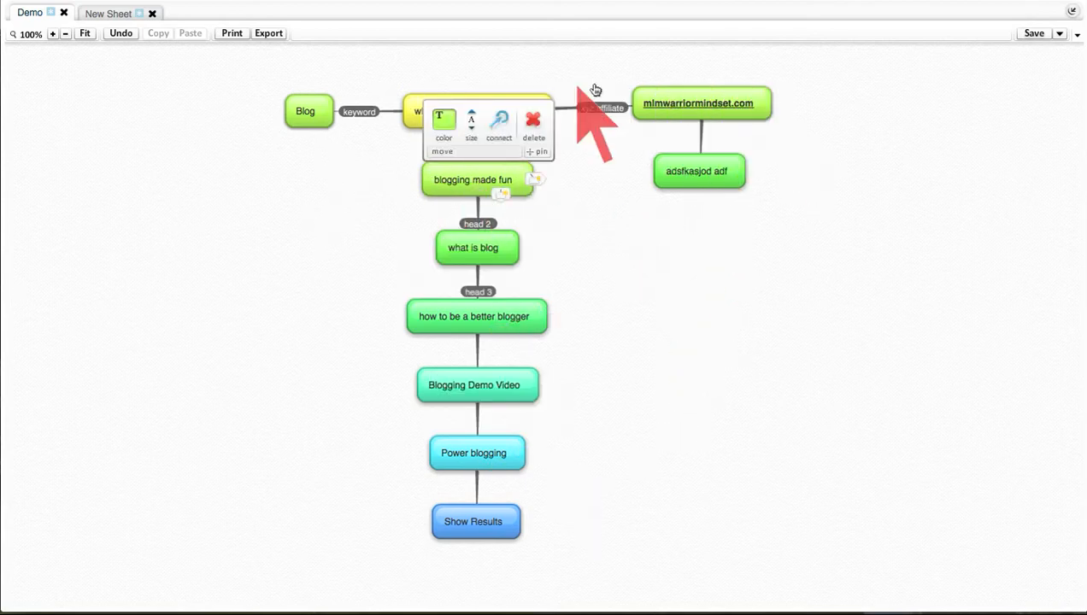
Step: Add a child bubble below "adsfkasjod adf" with the text "call action"
{"action": "left_click", "coordinate": [699, 187]}
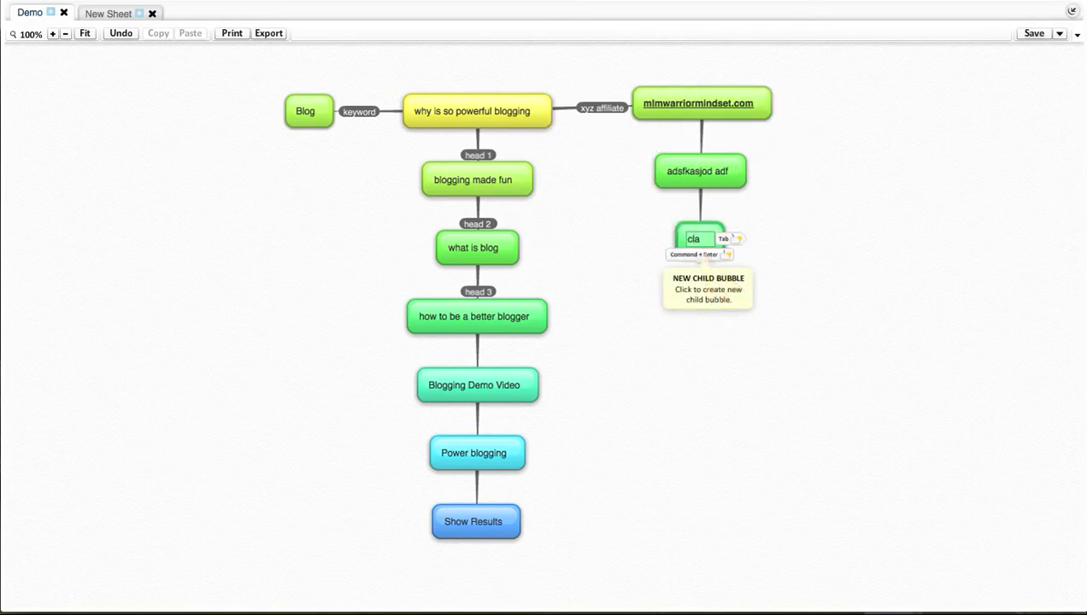
{"action": "type", "text": "call ac"}
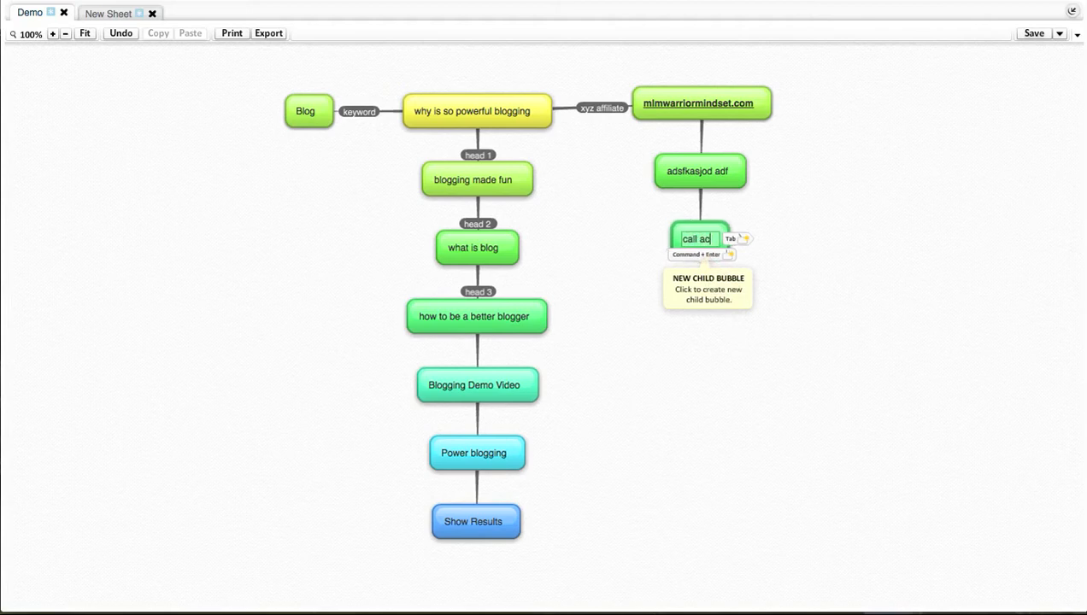
{"action": "type", "text": "tion"}
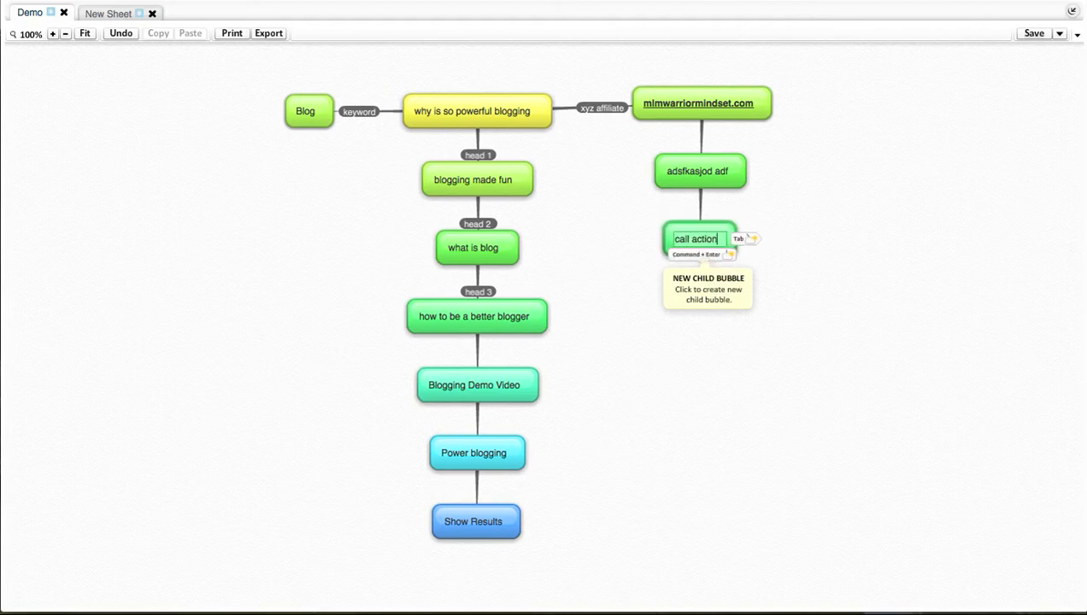
{"action": "left_click", "coordinate": [625, 299]}
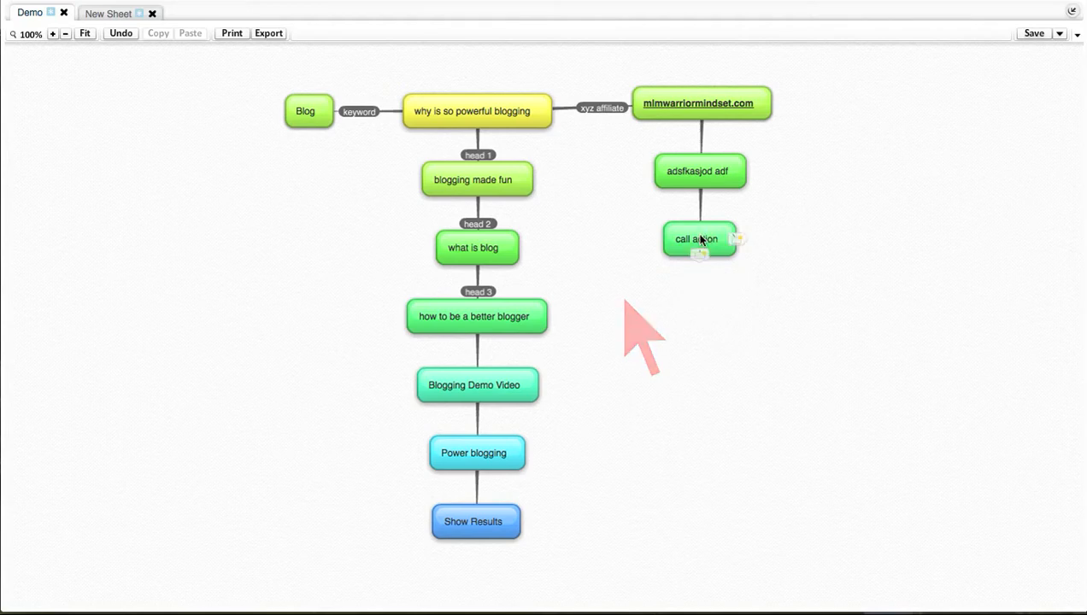
Step: Add a second child bubble under "adsfkasjod adf", beside "call action", with the text "chapter life"
{"action": "mouse_move", "coordinate": [720, 240]}
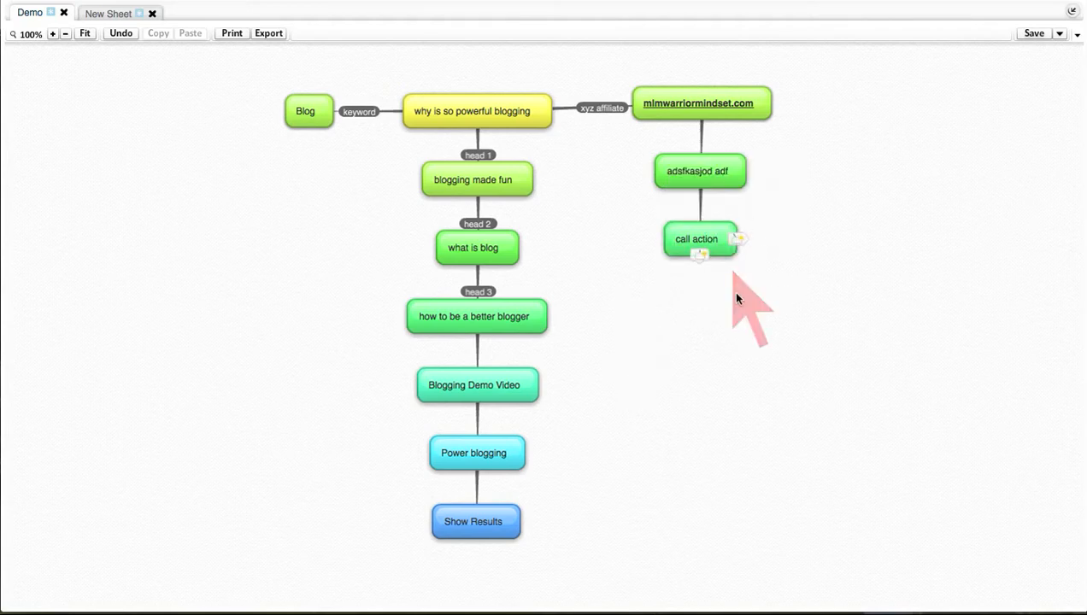
{"action": "left_click", "coordinate": [700, 253]}
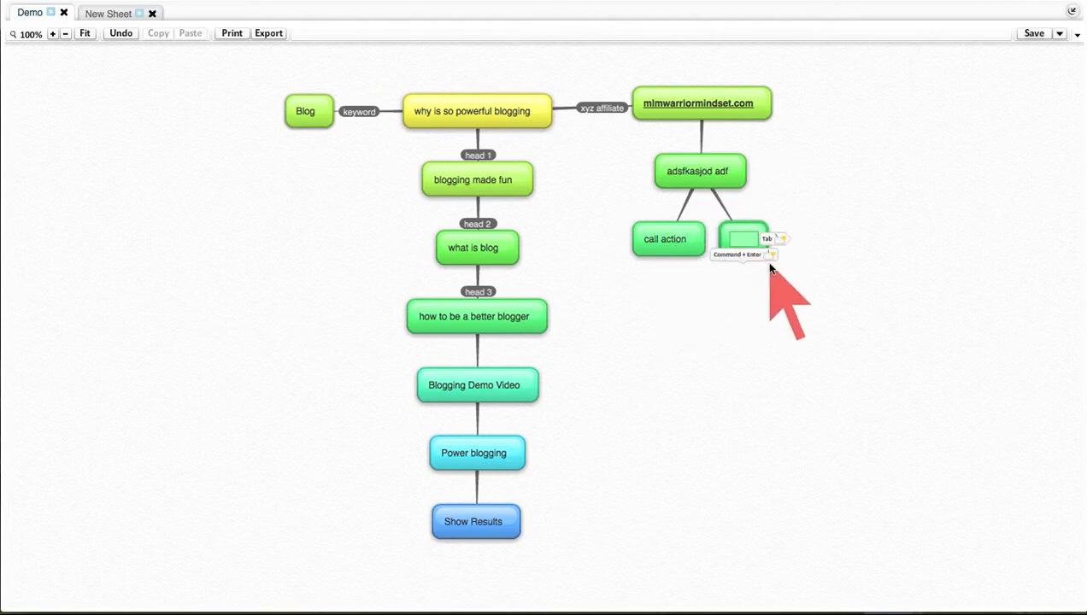
{"action": "type", "text": "mhap"}
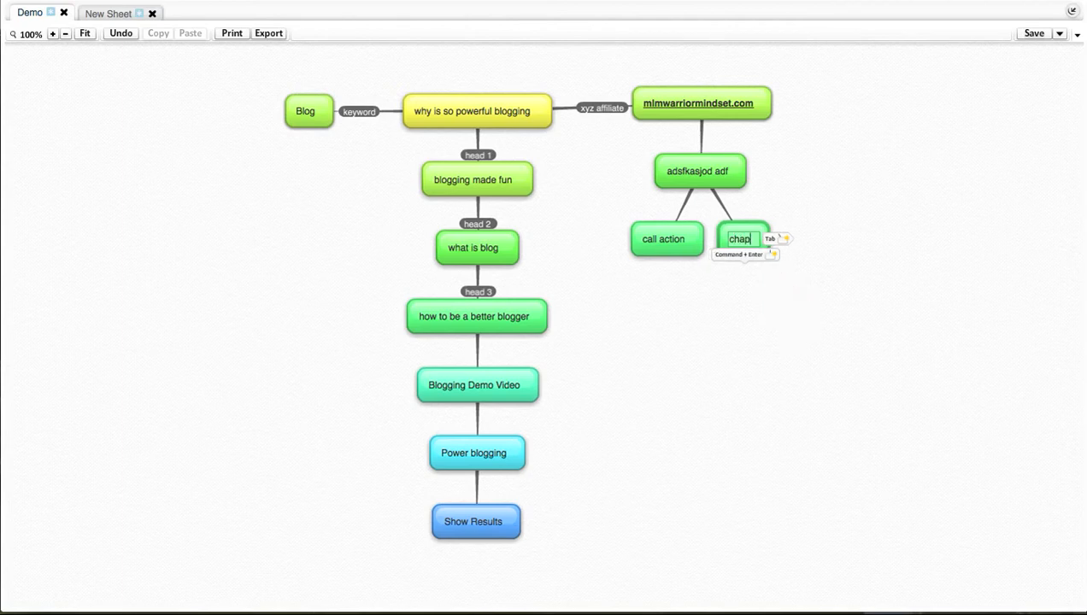
{"action": "type", "text": "ter life"}
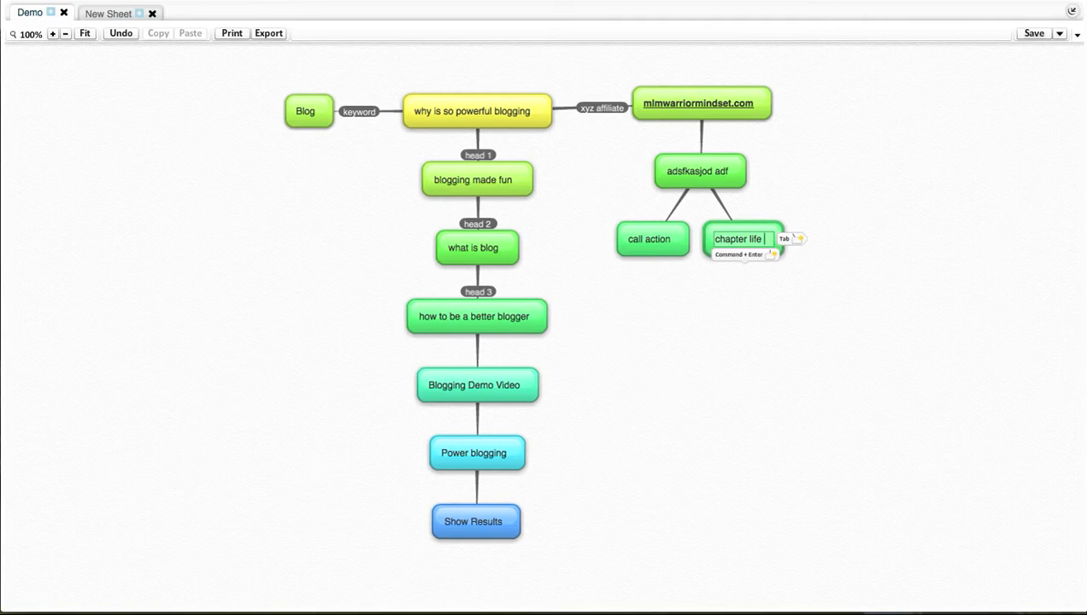
{"action": "left_click", "coordinate": [772, 373]}
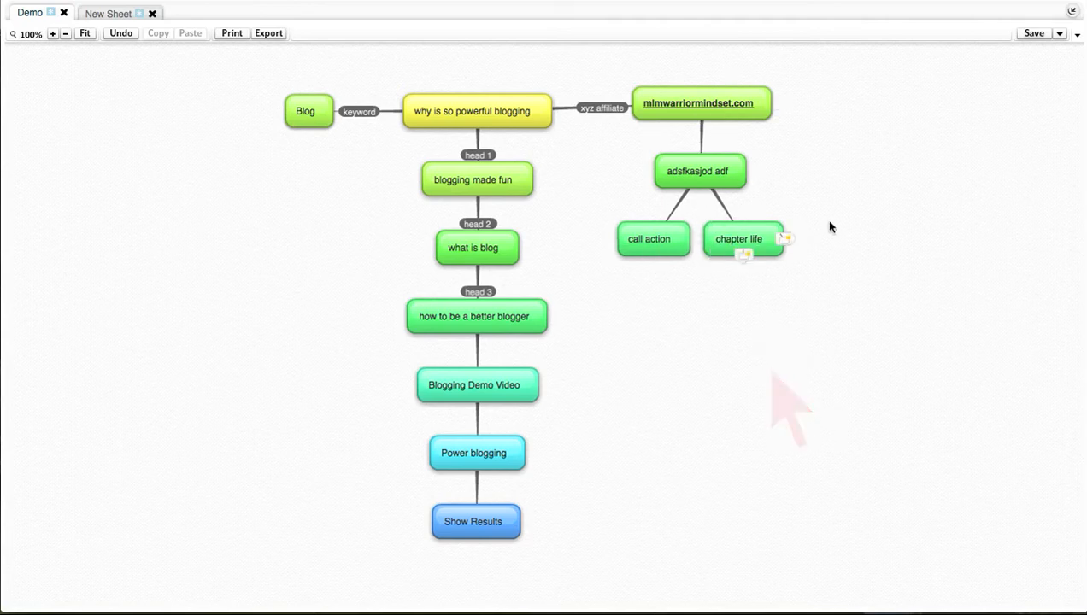
Step: Circle the mlmwarriormindset.com branch freehand in red and draw four short strokes to the right of the circle
{"action": "mouse_move", "coordinate": [821, 608]}
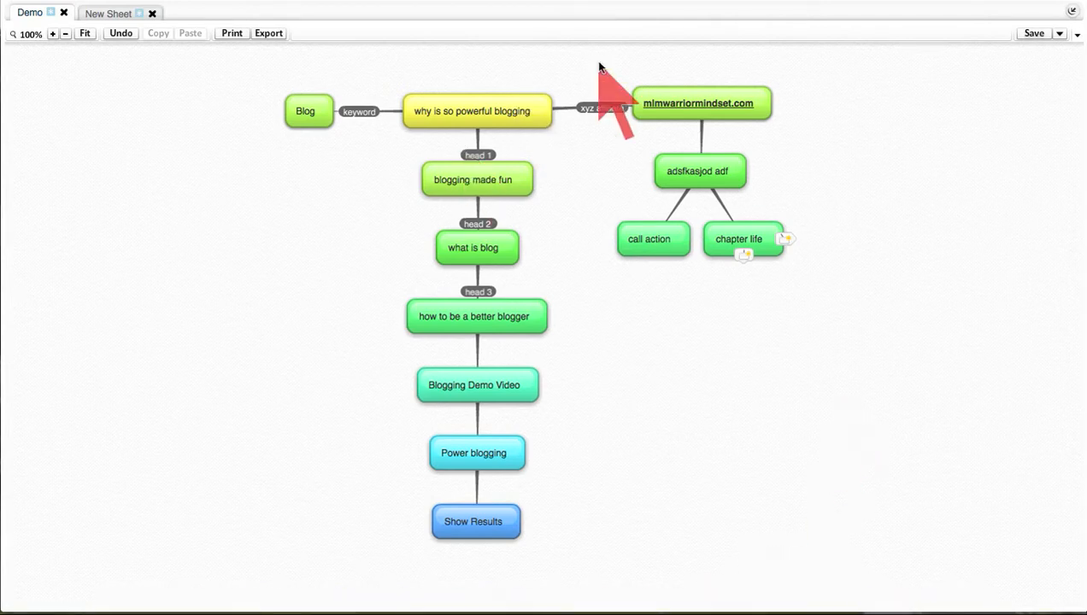
{"action": "mouse_move", "coordinate": [625, 75]}
{"action": "left_mouse_down"}
{"action": "mouse_move", "coordinate": [779, 66]}
{"action": "mouse_move", "coordinate": [802, 293]}
{"action": "mouse_move", "coordinate": [593, 209]}
{"action": "mouse_move", "coordinate": [595, 65]}
{"action": "left_mouse_up"}
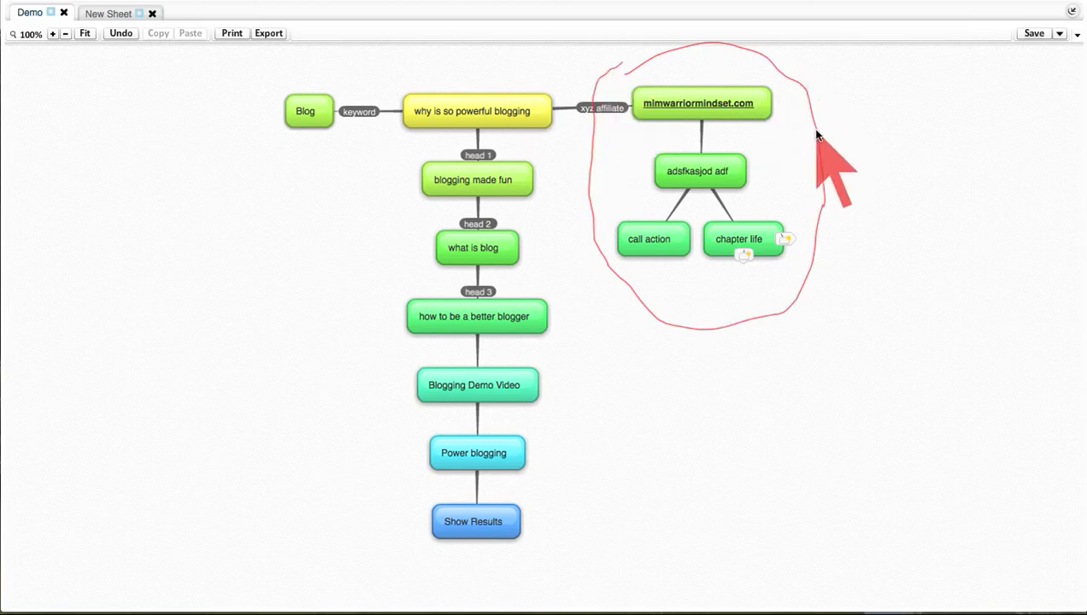
{"action": "left_click_drag", "start_coordinate": [818, 128], "coordinate": [871, 113]}
{"action": "left_click_drag", "start_coordinate": [829, 168], "coordinate": [882, 154]}
{"action": "left_click_drag", "start_coordinate": [833, 226], "coordinate": [895, 212]}
{"action": "left_click_drag", "start_coordinate": [840, 264], "coordinate": [898, 275]}
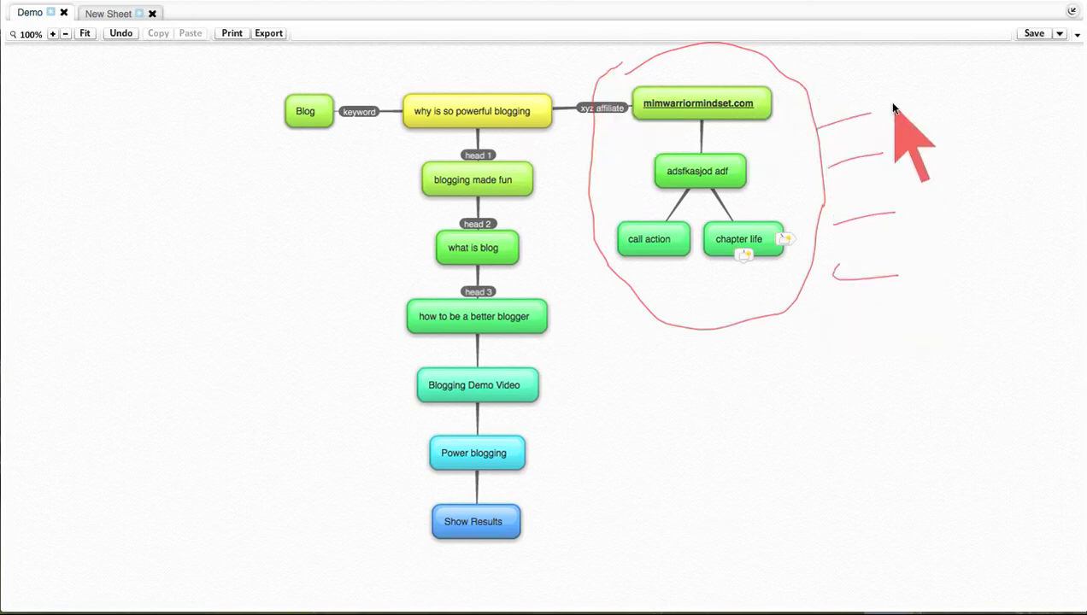
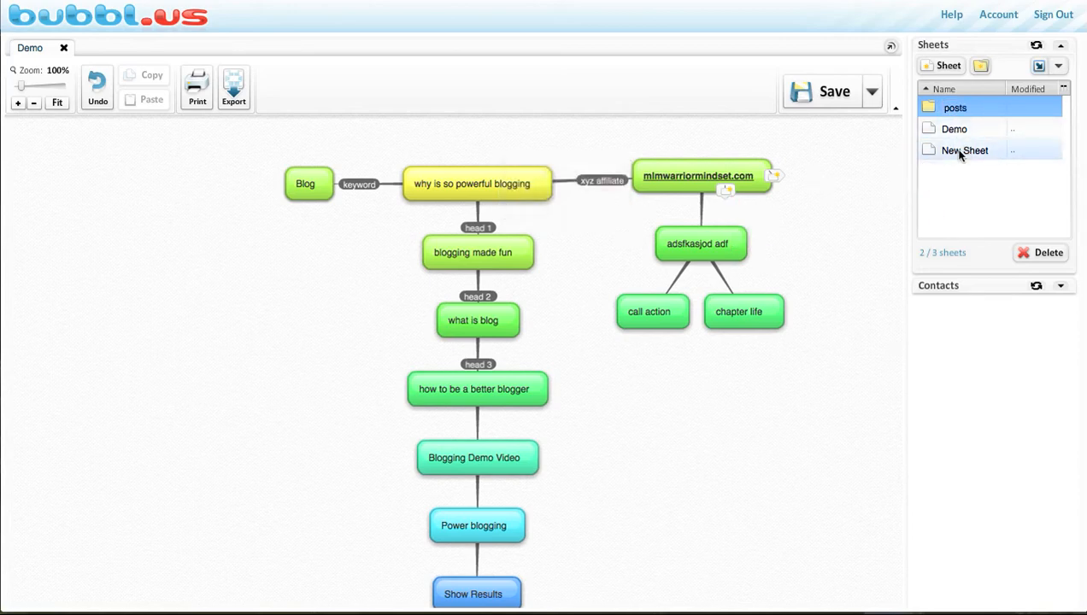
Step: Move the Demo sheet into the posts folder, then expand the folder and select the sheet inside it
{"action": "mouse_move", "coordinate": [961, 133]}
{"action": "left_mouse_down"}
{"action": "mouse_move", "coordinate": [958, 109]}
{"action": "mouse_move", "coordinate": [966, 120]}
{"action": "left_mouse_up"}
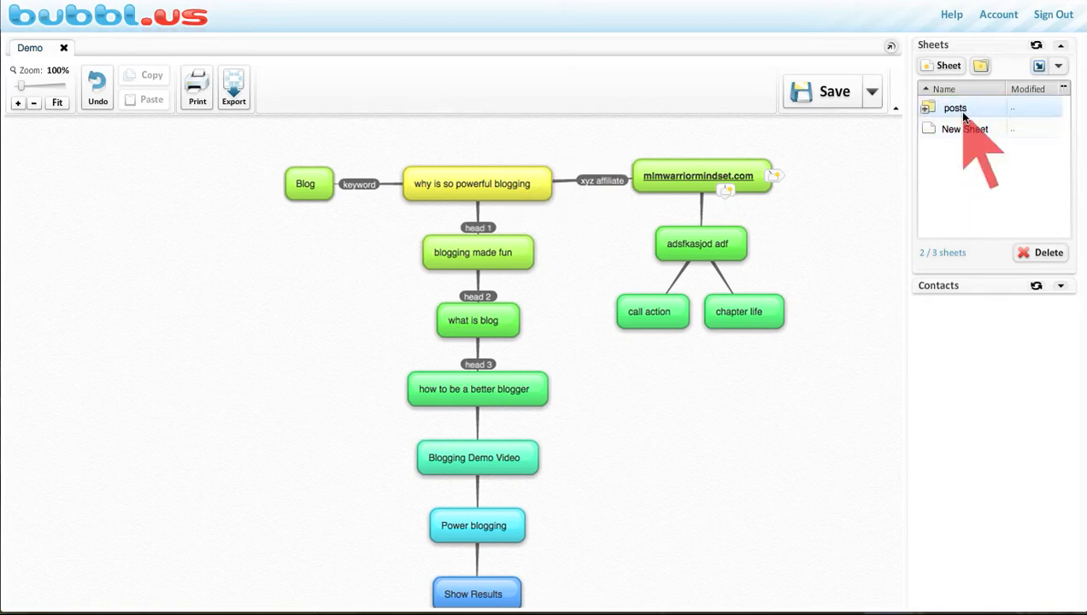
{"action": "left_click", "coordinate": [929, 112]}
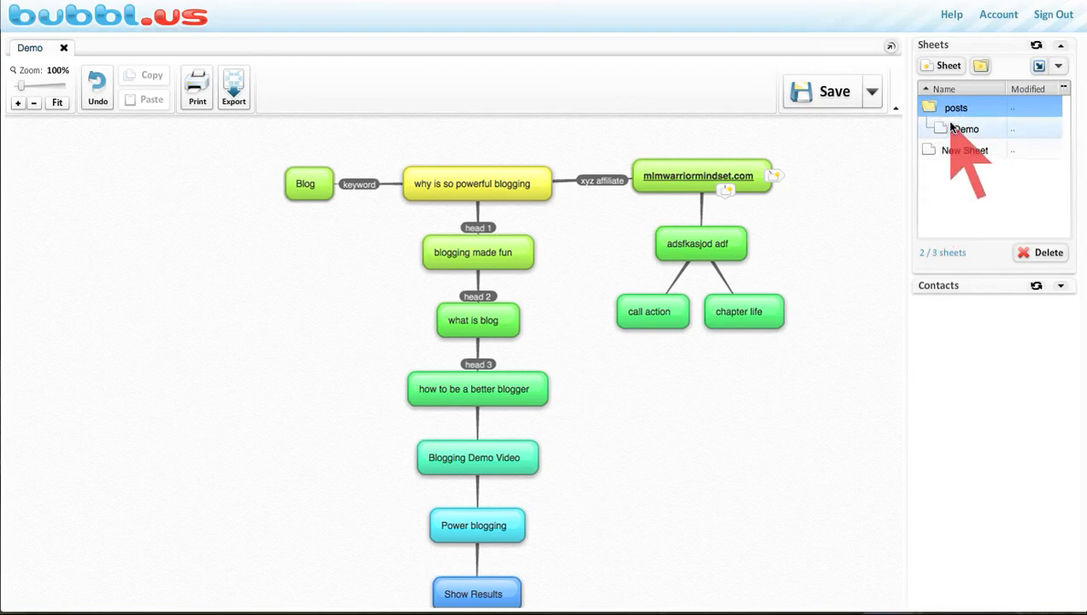
{"action": "left_click", "coordinate": [950, 133]}
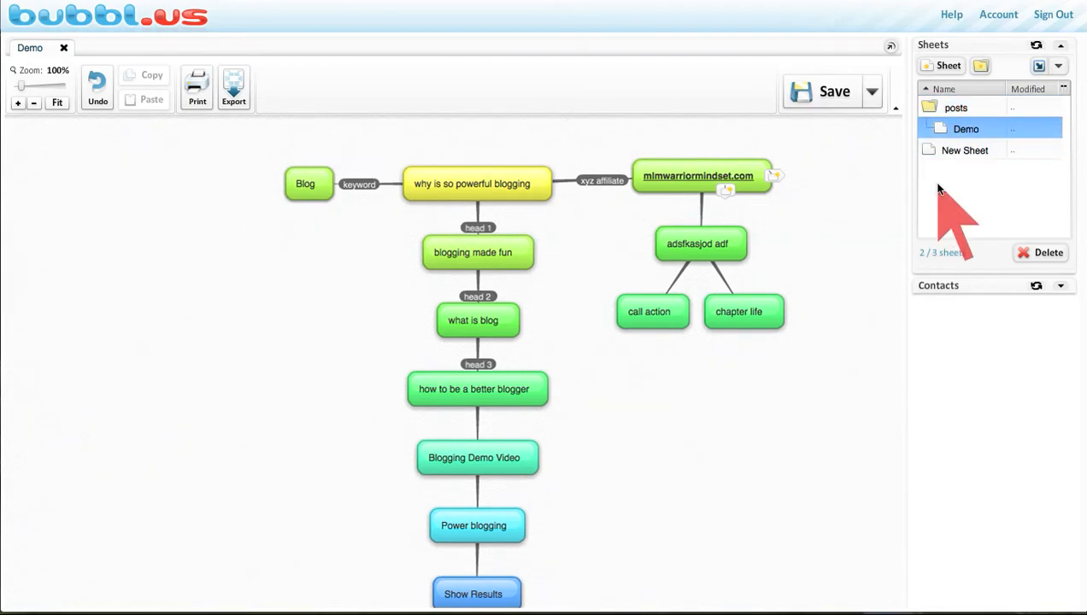
Step: Open New Sheet in its own tab, then return to the Demo sheet and save it
{"action": "left_click", "coordinate": [949, 151]}
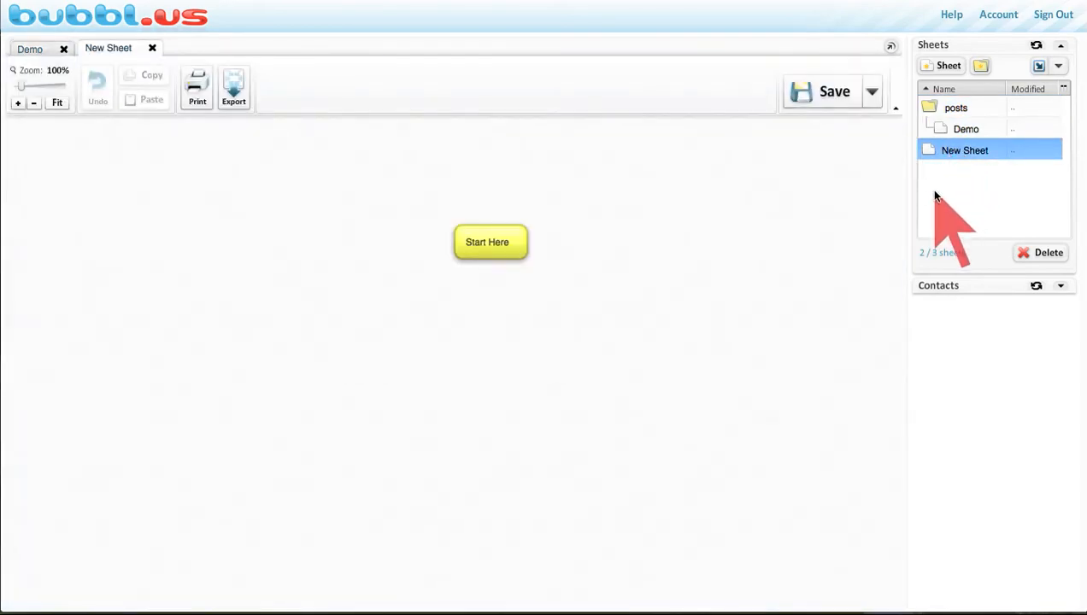
{"action": "left_click", "coordinate": [944, 129]}
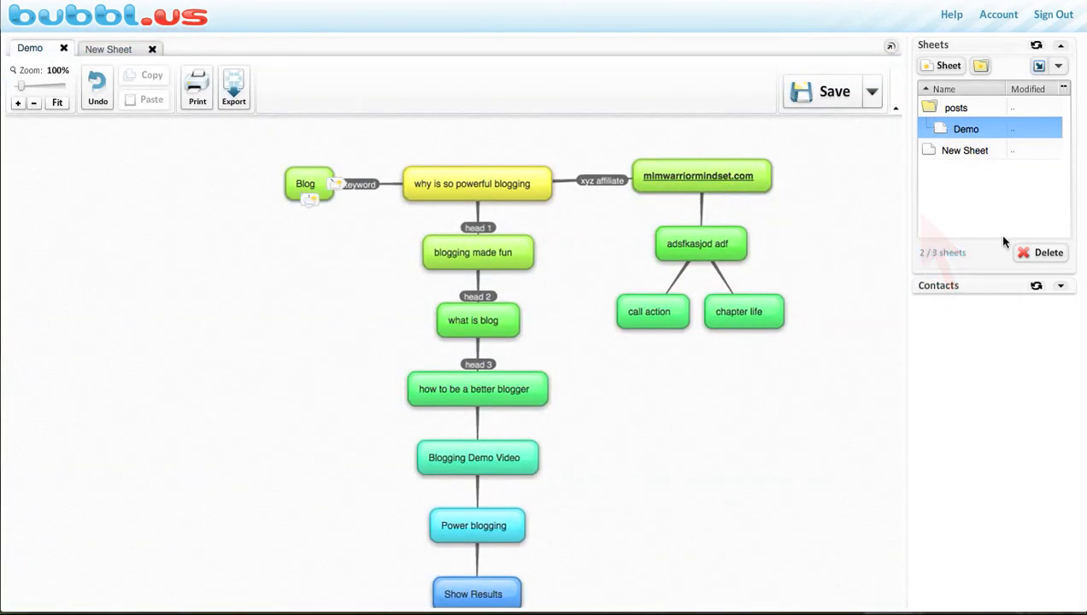
{"action": "left_click", "coordinate": [844, 102]}
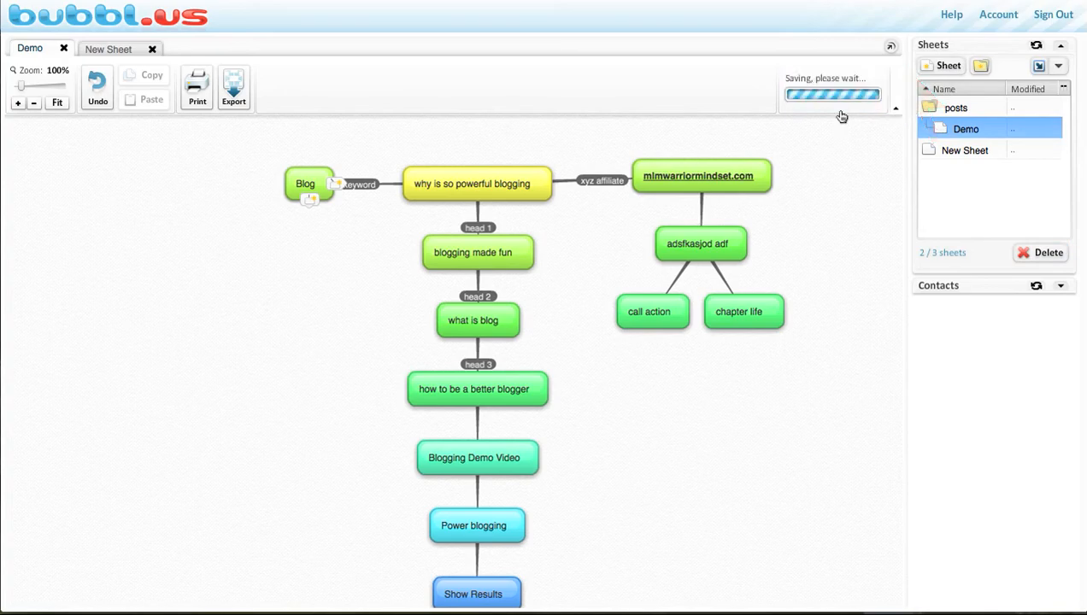
Step: Sign out, then sign in with another account's username and password, forcing the session at the other location to sign out
{"action": "left_click", "coordinate": [1055, 14]}
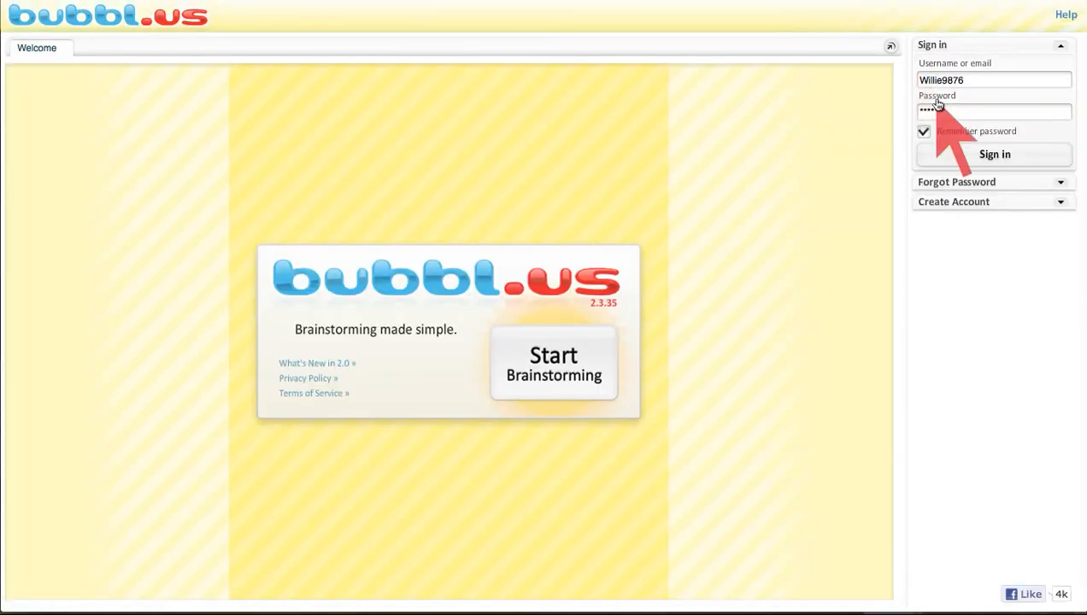
{"action": "left_click_drag", "start_coordinate": [968, 79], "coordinate": [917, 81]}
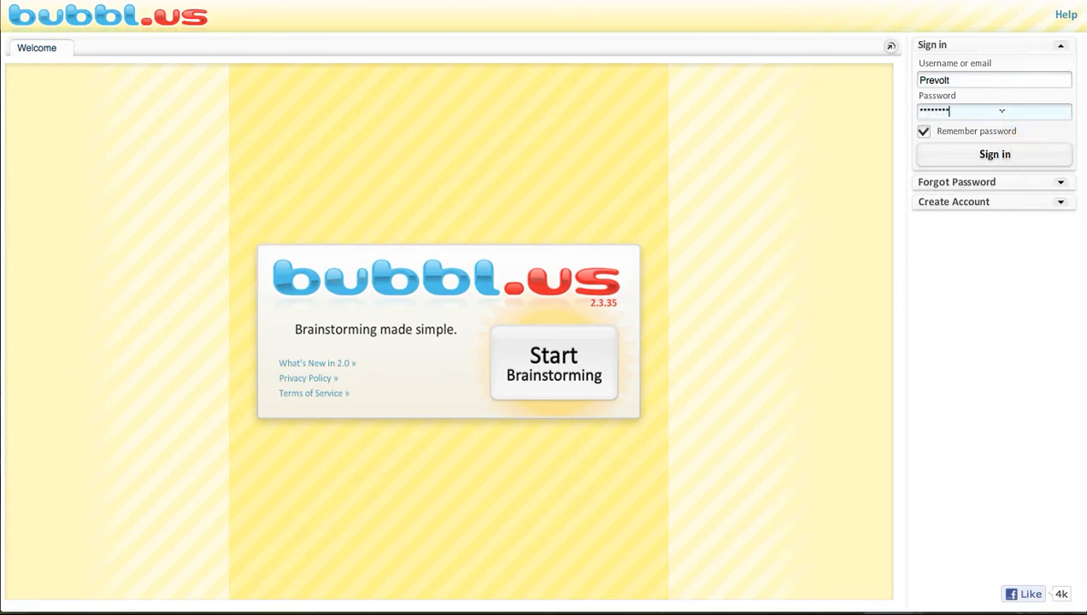
{"action": "key", "text": "Return"}
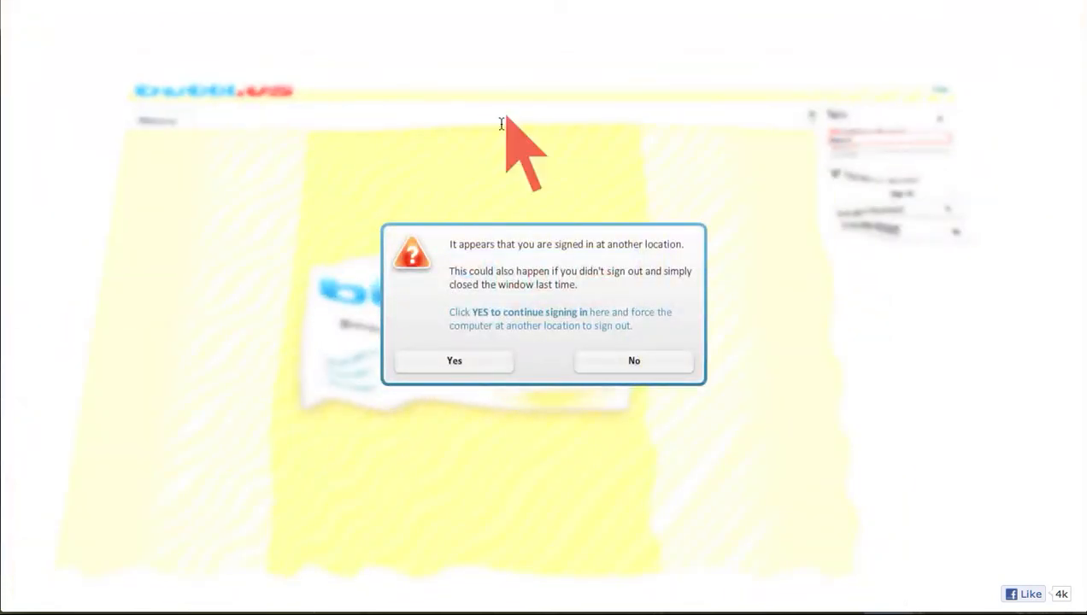
{"action": "left_click", "coordinate": [479, 359]}
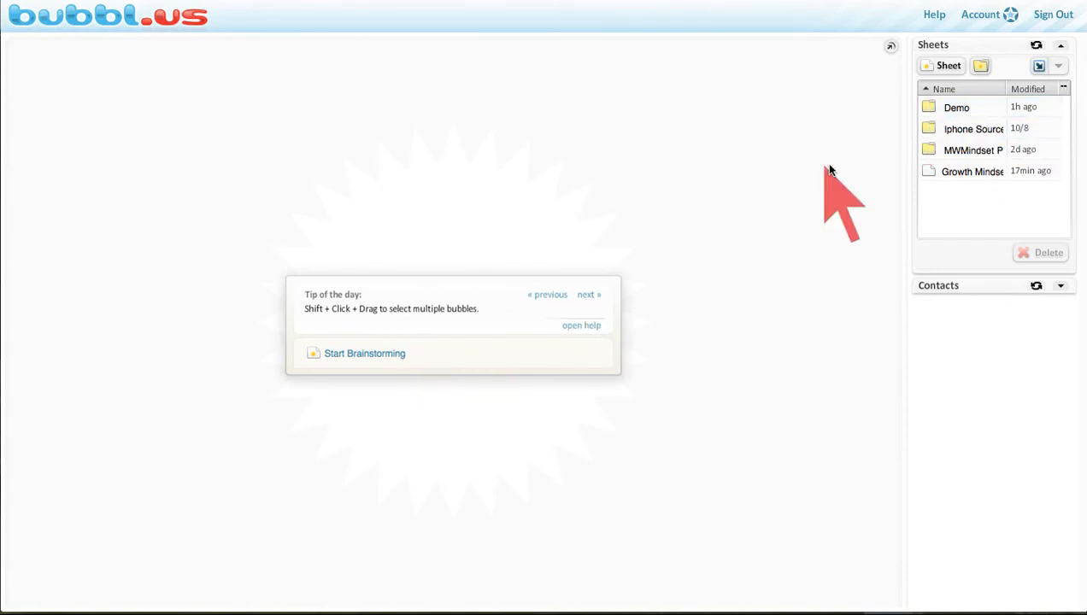
Step: Open the Marketing Demo sheet from the Demo folder
{"action": "left_click", "coordinate": [927, 113]}
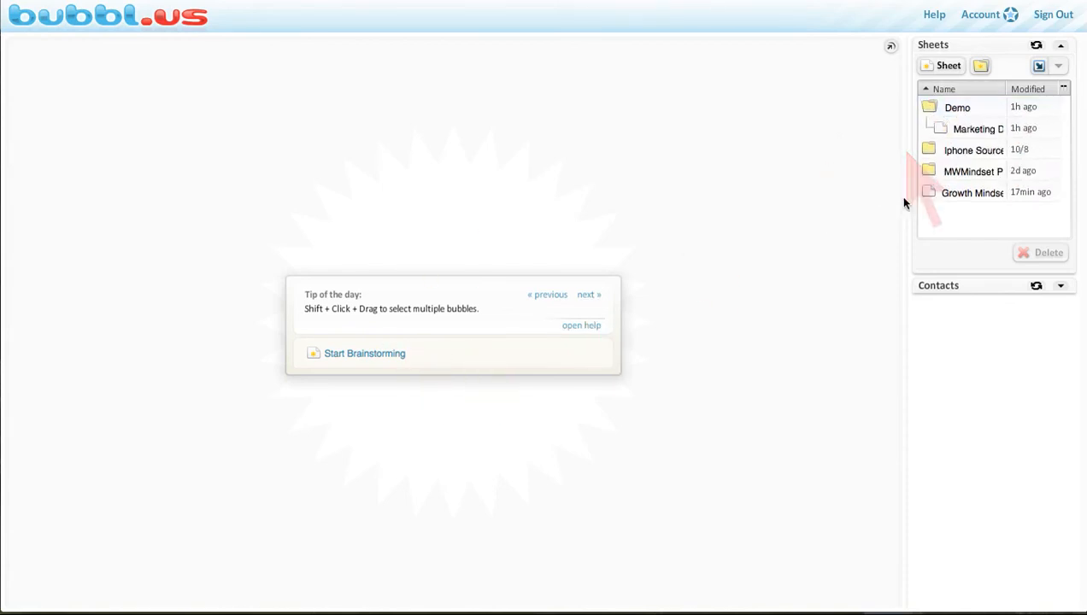
{"action": "left_click", "coordinate": [982, 127]}
{"action": "double_click", "coordinate": [979, 129]}
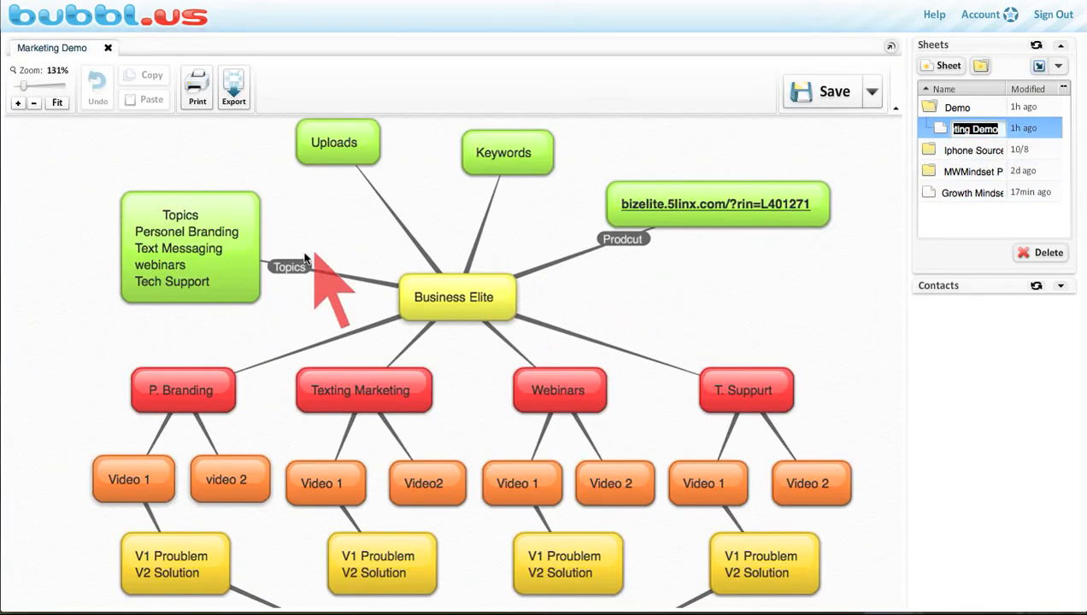
Step: Draw a freehand red arrow toward the Topics bubble and circle that bubble
{"action": "mouse_move", "coordinate": [885, 602]}
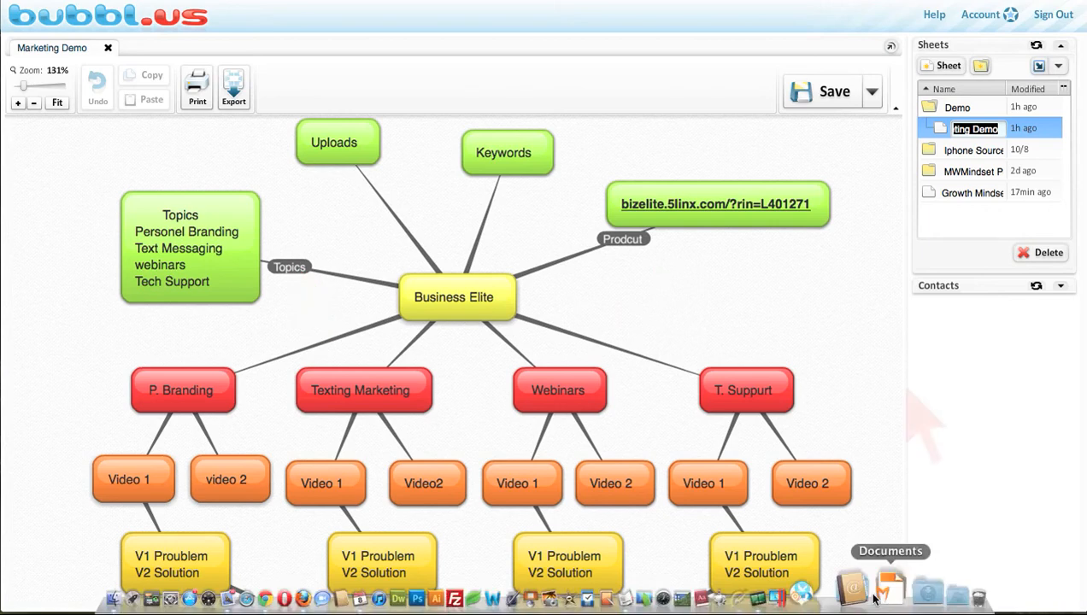
{"action": "left_click", "coordinate": [776, 595]}
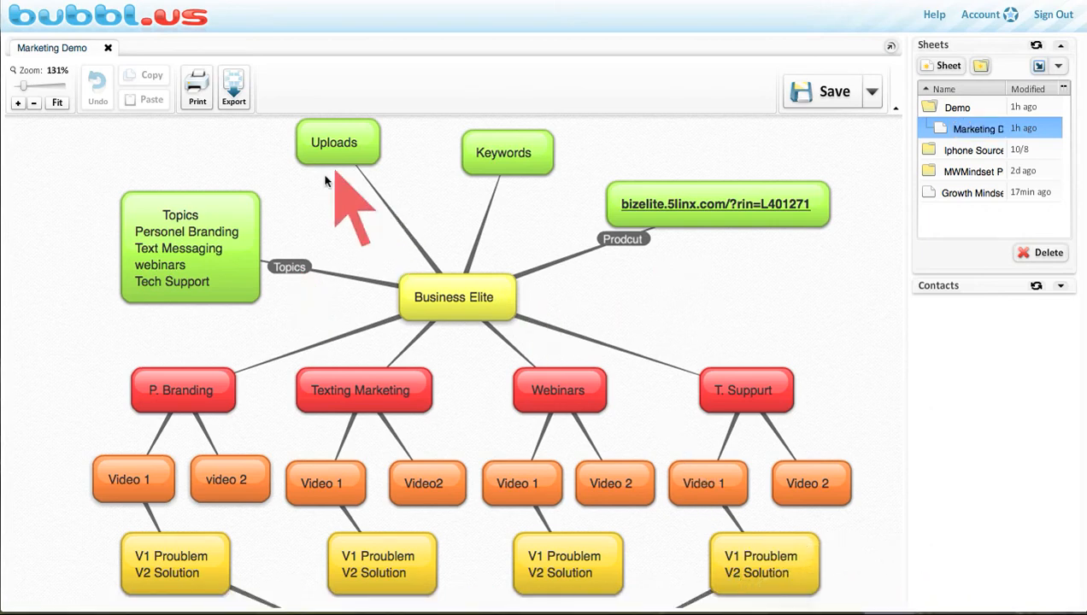
{"action": "left_click_drag", "start_coordinate": [308, 203], "coordinate": [274, 229]}
{"action": "mouse_move", "coordinate": [274, 204]}
{"action": "left_mouse_down"}
{"action": "mouse_move", "coordinate": [270, 231]}
{"action": "mouse_move", "coordinate": [292, 232]}
{"action": "left_mouse_up"}
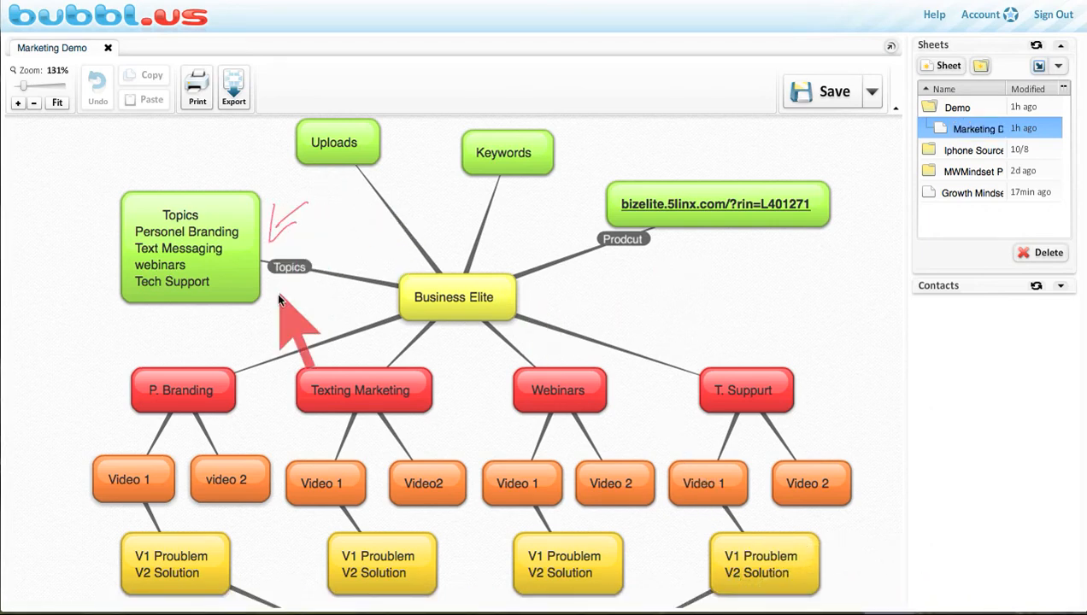
{"action": "mouse_move", "coordinate": [255, 190]}
{"action": "left_mouse_down"}
{"action": "mouse_move", "coordinate": [196, 179]}
{"action": "mouse_move", "coordinate": [212, 311]}
{"action": "mouse_move", "coordinate": [250, 185]}
{"action": "left_mouse_up"}
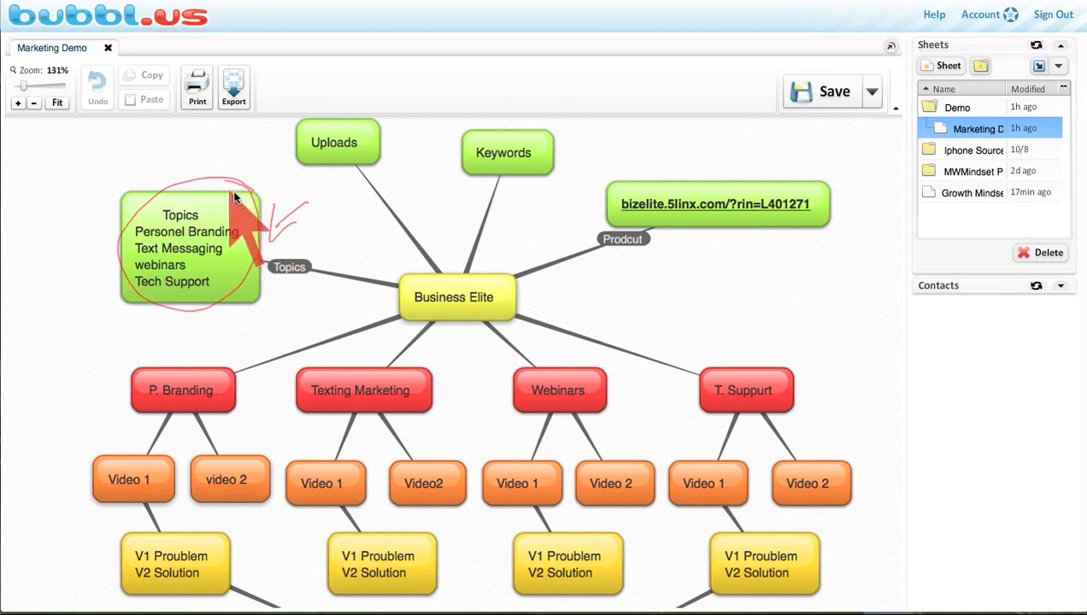
Step: Circle the Business Elite, Keywords and product link bubbles freehand in red
{"action": "mouse_move", "coordinate": [464, 277]}
{"action": "left_mouse_down"}
{"action": "mouse_move", "coordinate": [419, 308]}
{"action": "mouse_move", "coordinate": [436, 295]}
{"action": "left_mouse_up"}
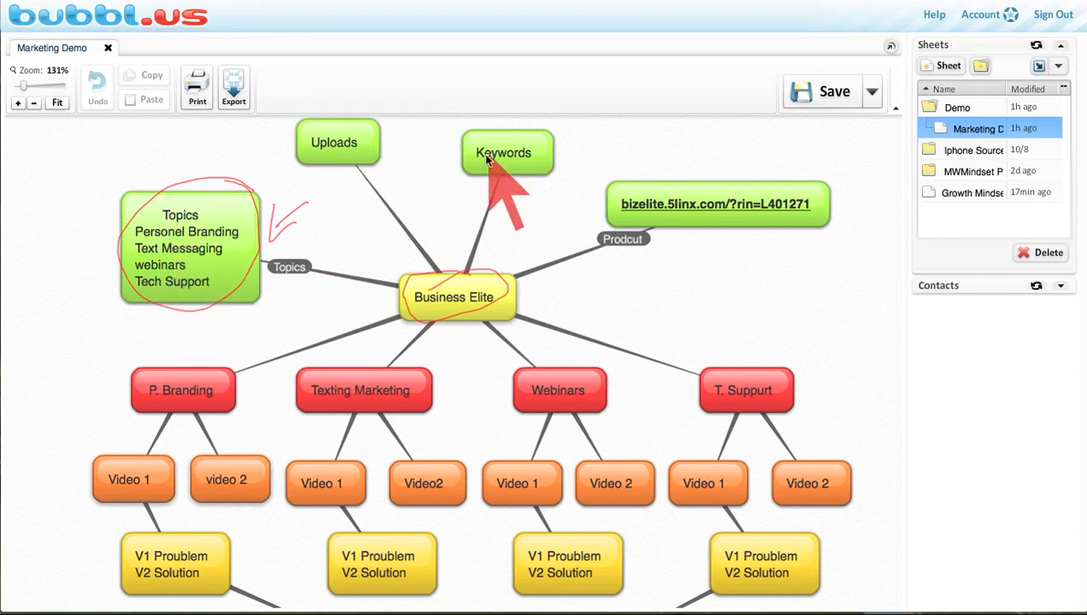
{"action": "left_click_drag", "start_coordinate": [476, 162], "coordinate": [555, 152]}
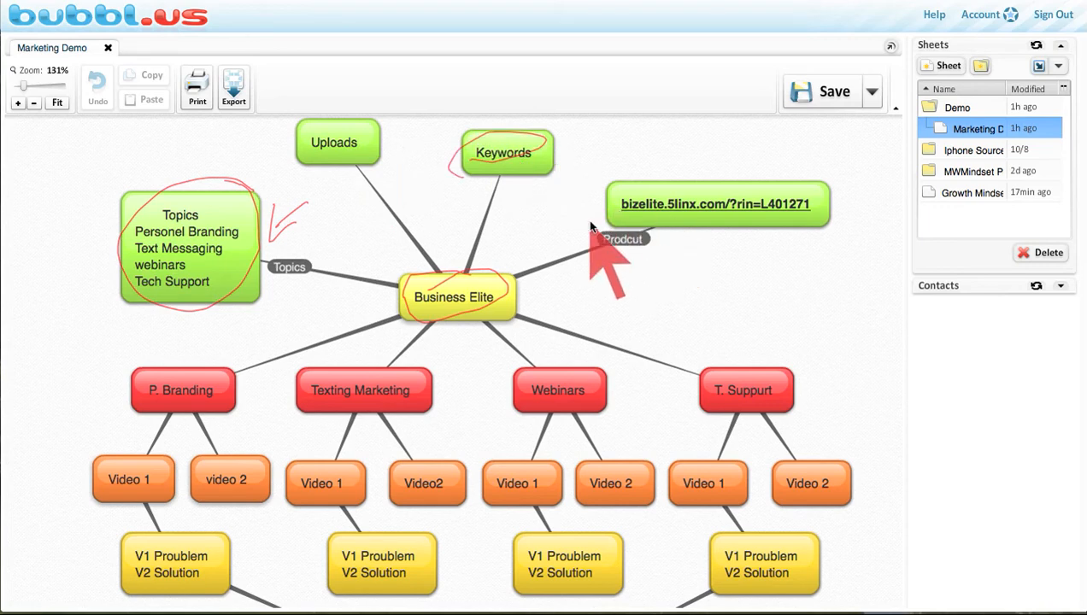
{"action": "mouse_move", "coordinate": [590, 221]}
{"action": "left_mouse_down"}
{"action": "mouse_move", "coordinate": [853, 178]}
{"action": "mouse_move", "coordinate": [582, 231]}
{"action": "mouse_move", "coordinate": [735, 229]}
{"action": "left_mouse_up"}
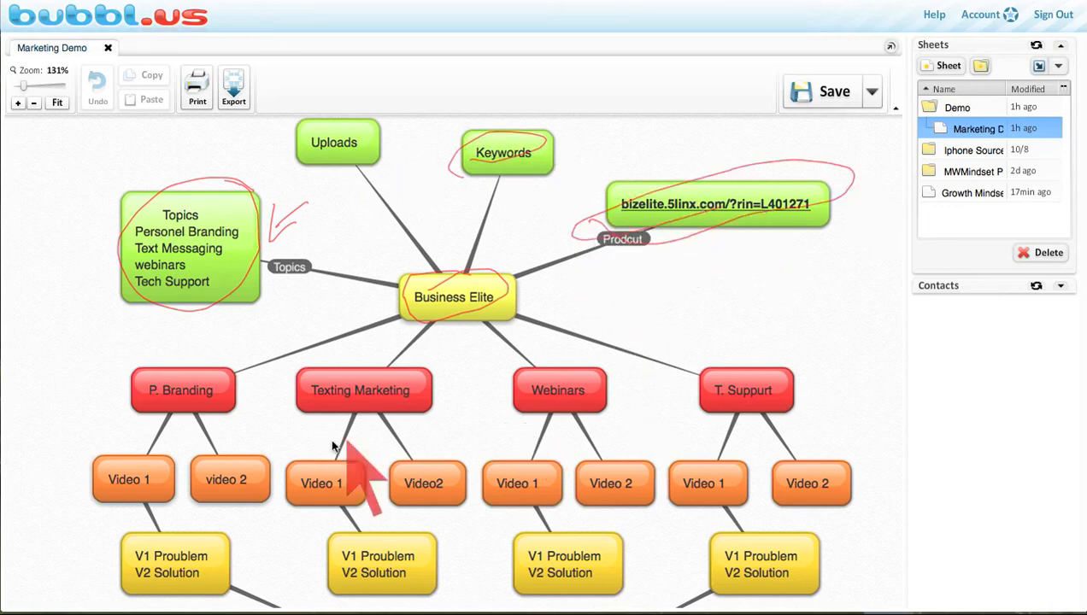
Step: Outline the four lower video branches freehand in red and underline the entries in the Topics bubble
{"action": "mouse_move", "coordinate": [97, 357]}
{"action": "left_mouse_down"}
{"action": "mouse_move", "coordinate": [597, 298]}
{"action": "mouse_move", "coordinate": [790, 303]}
{"action": "mouse_move", "coordinate": [887, 540]}
{"action": "mouse_move", "coordinate": [785, 599]}
{"action": "left_mouse_up"}
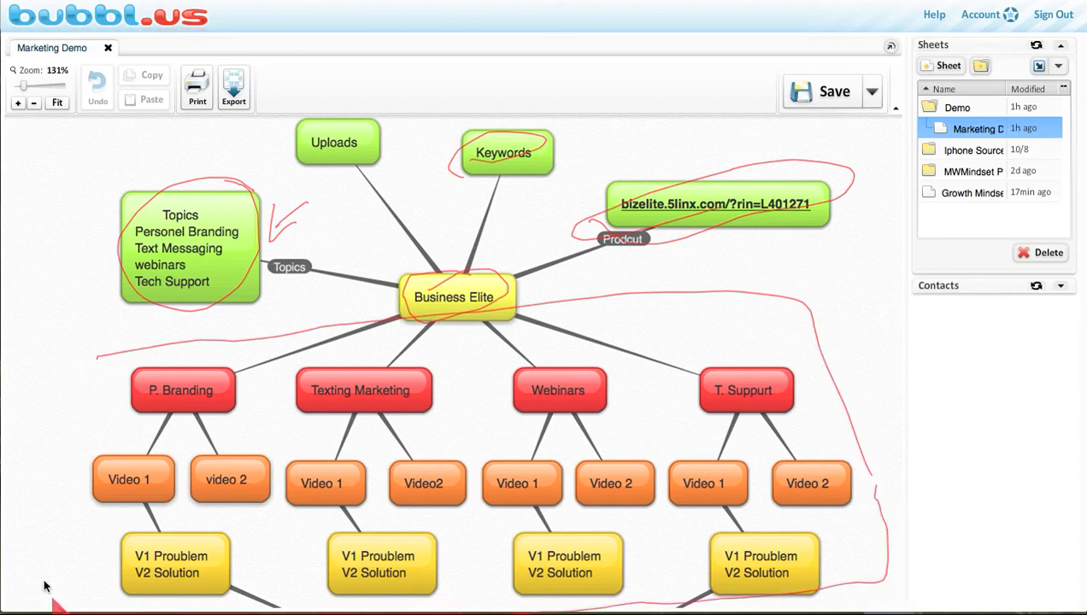
{"action": "left_click_drag", "start_coordinate": [44, 586], "coordinate": [98, 359]}
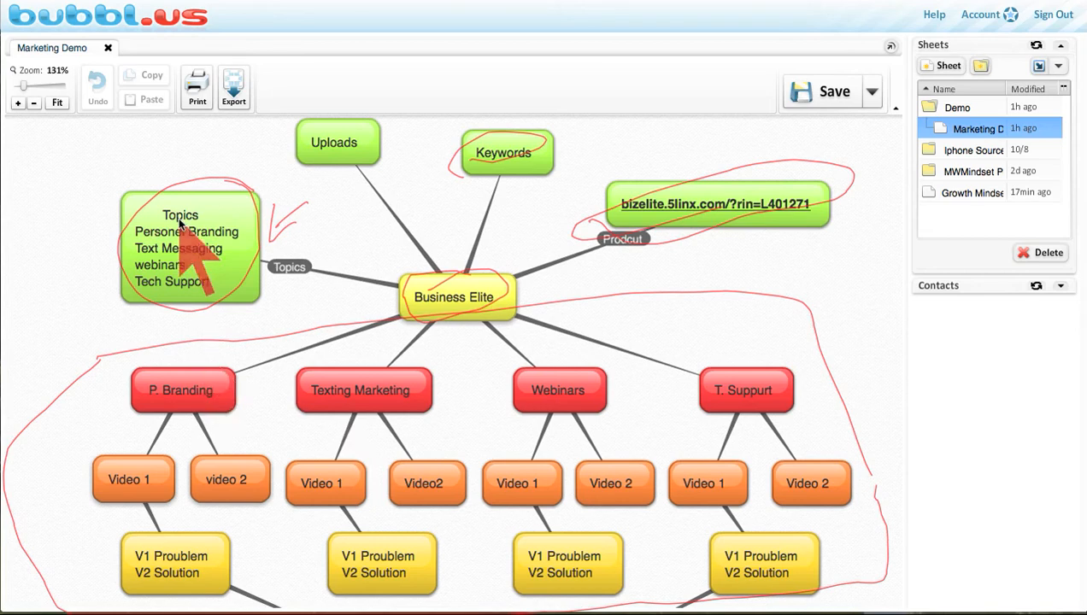
{"action": "left_click_drag", "start_coordinate": [130, 247], "coordinate": [253, 238]}
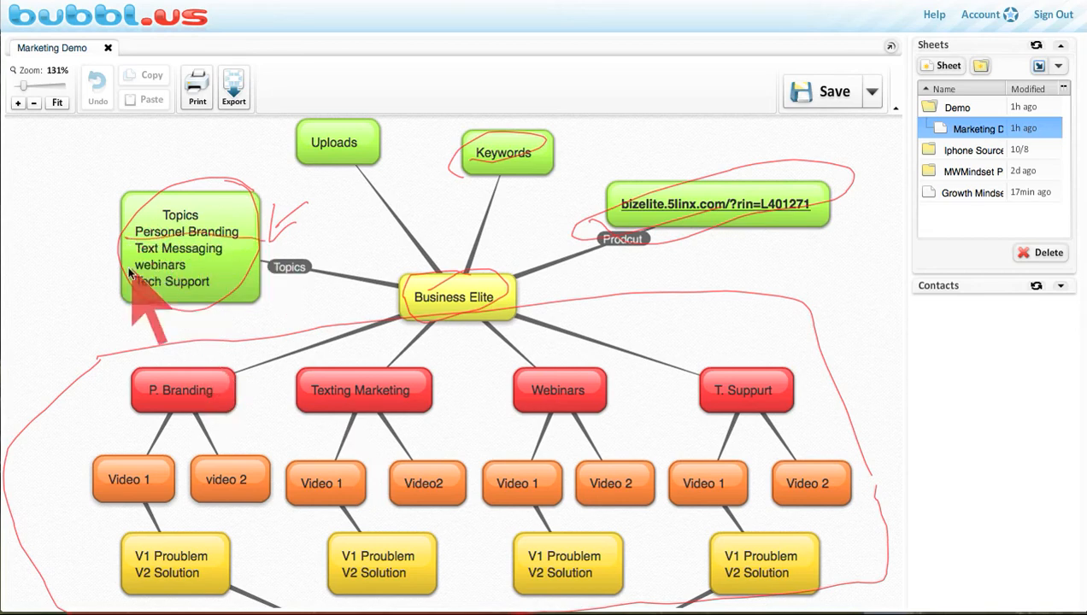
{"action": "left_click_drag", "start_coordinate": [126, 267], "coordinate": [248, 250]}
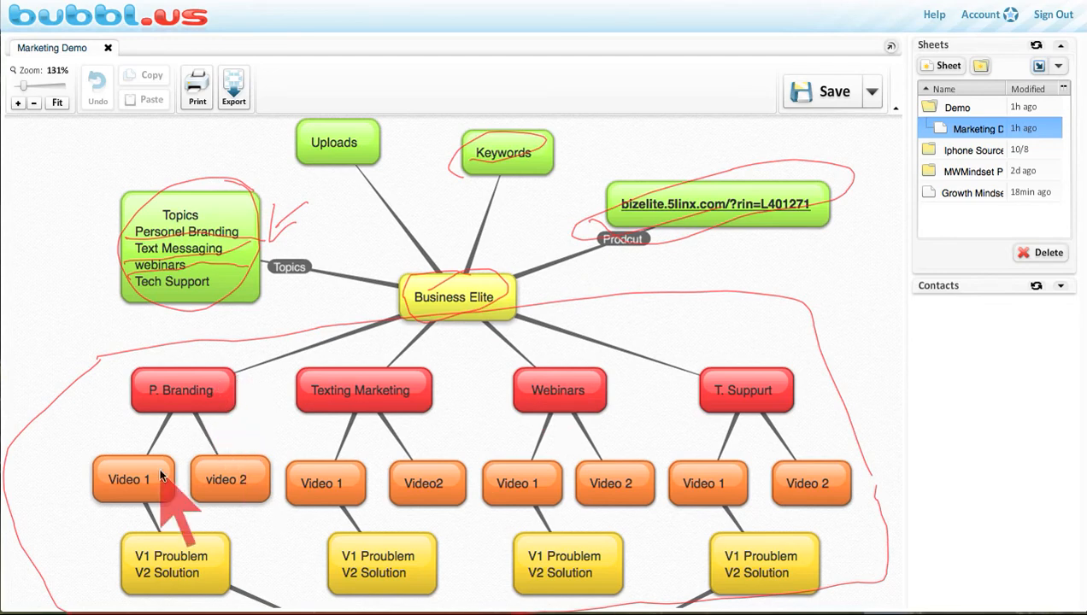
Step: Link the first two video pairs with red strokes, mark Texting Marketing, Webinars and T. Suppurt with ticks, and clear all annotations
{"action": "left_click_drag", "start_coordinate": [154, 480], "coordinate": [209, 479]}
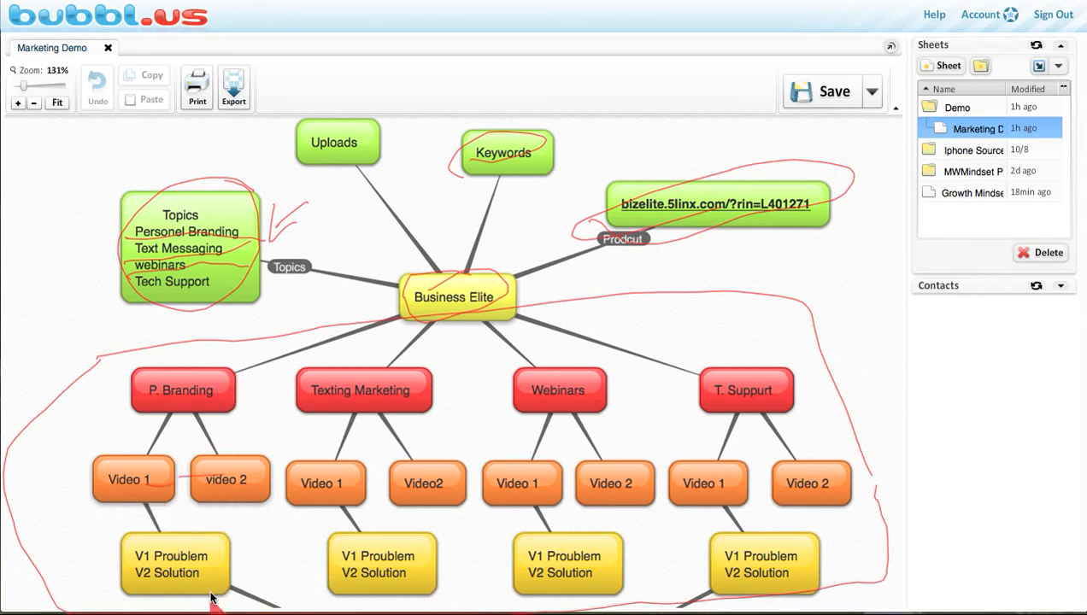
{"action": "left_click_drag", "start_coordinate": [323, 487], "coordinate": [391, 483]}
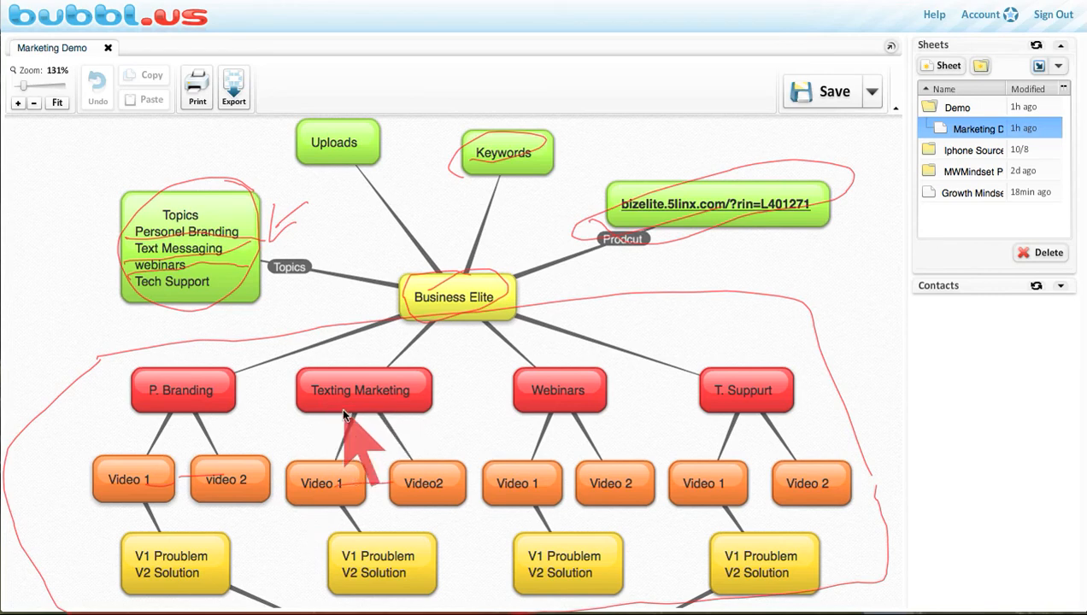
{"action": "left_click_drag", "start_coordinate": [443, 386], "coordinate": [475, 370]}
{"action": "left_click_drag", "start_coordinate": [627, 378], "coordinate": [650, 359]}
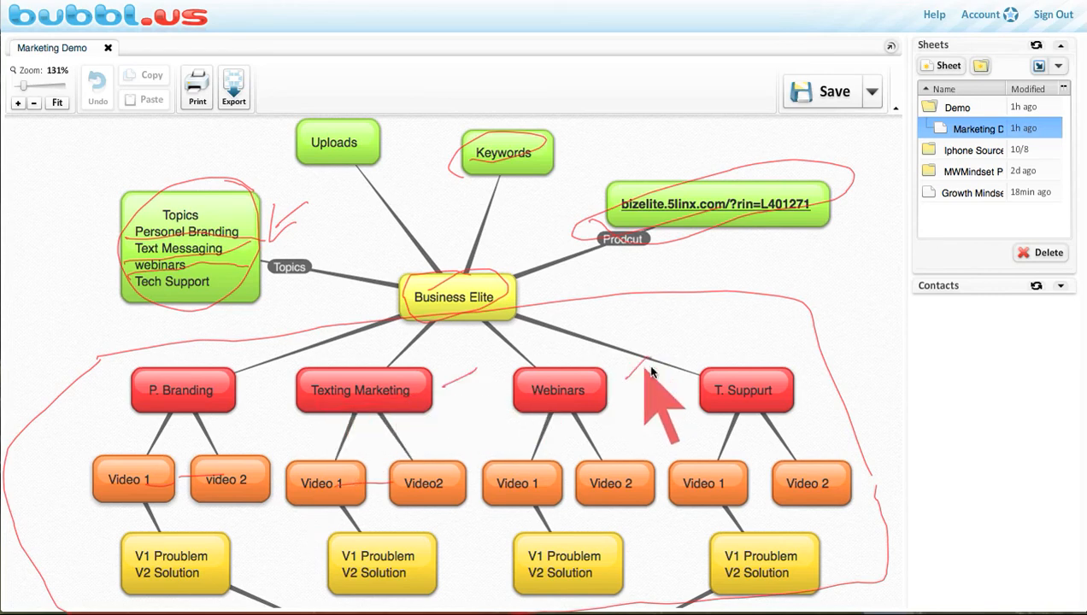
{"action": "left_click_drag", "start_coordinate": [808, 376], "coordinate": [840, 345]}
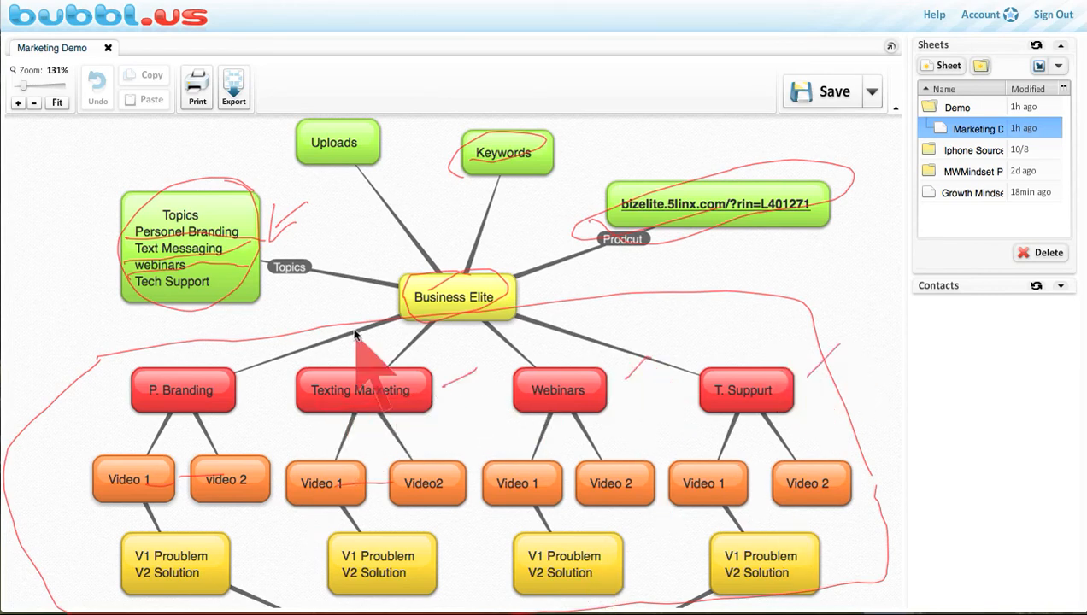
{"action": "key", "text": "Escape"}
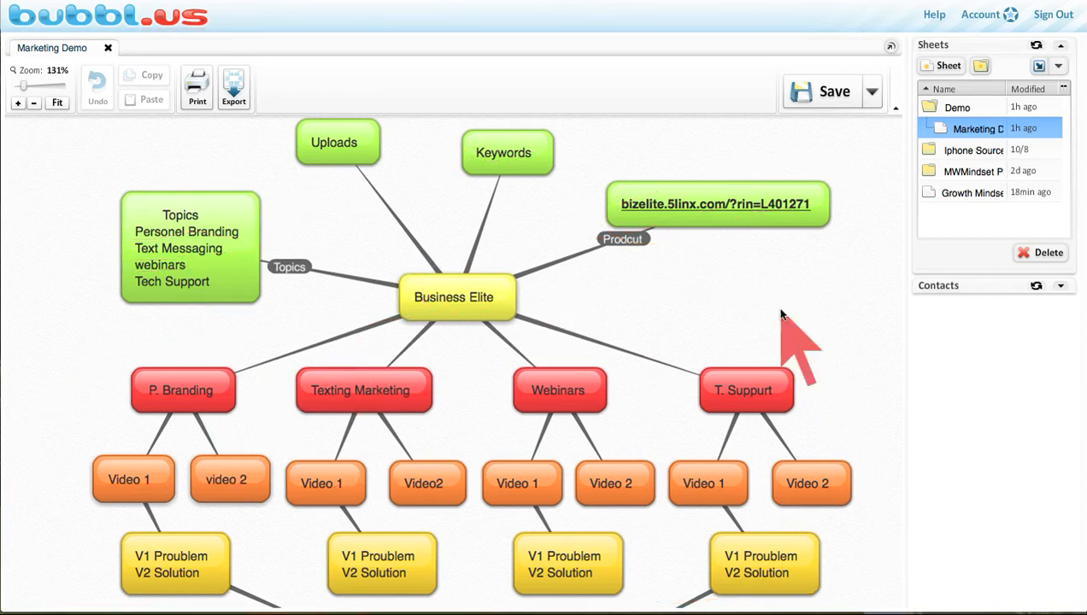
Step: Underline and circle the "Brand Awarness (33k) G" entry in the Keywords map freehand in red
{"action": "left_click_drag", "start_coordinate": [853, 369], "coordinate": [831, 106]}
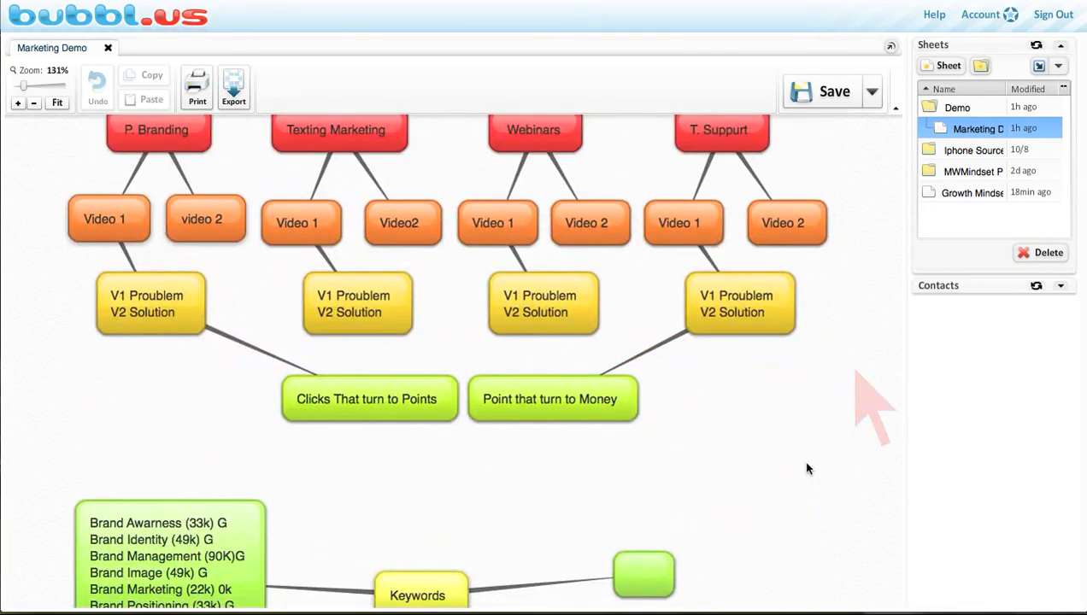
{"action": "left_click_drag", "start_coordinate": [756, 498], "coordinate": [806, 148]}
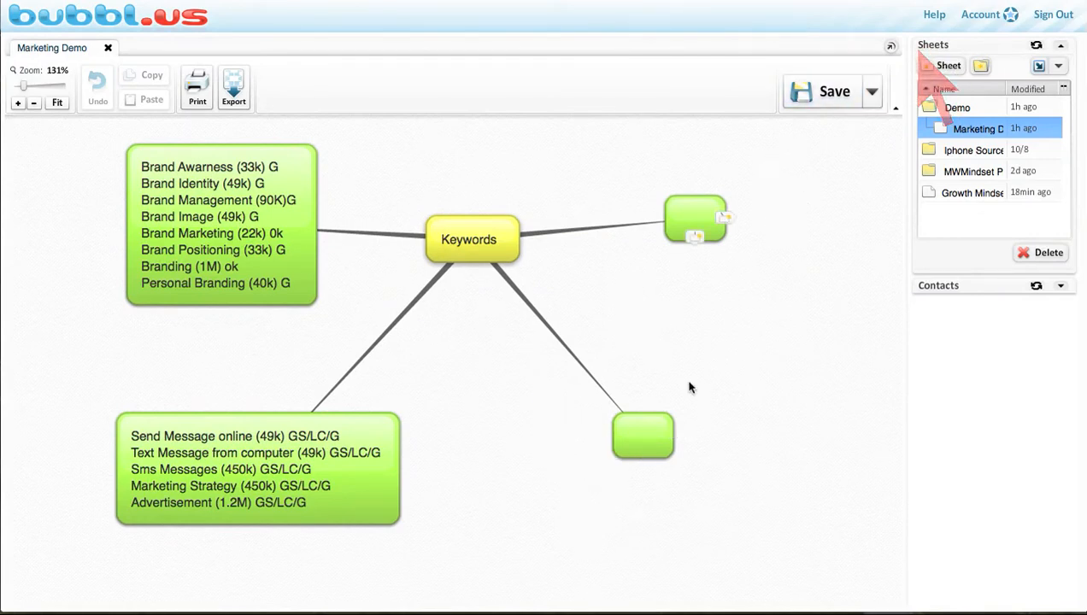
{"action": "left_click_drag", "start_coordinate": [537, 478], "coordinate": [541, 459]}
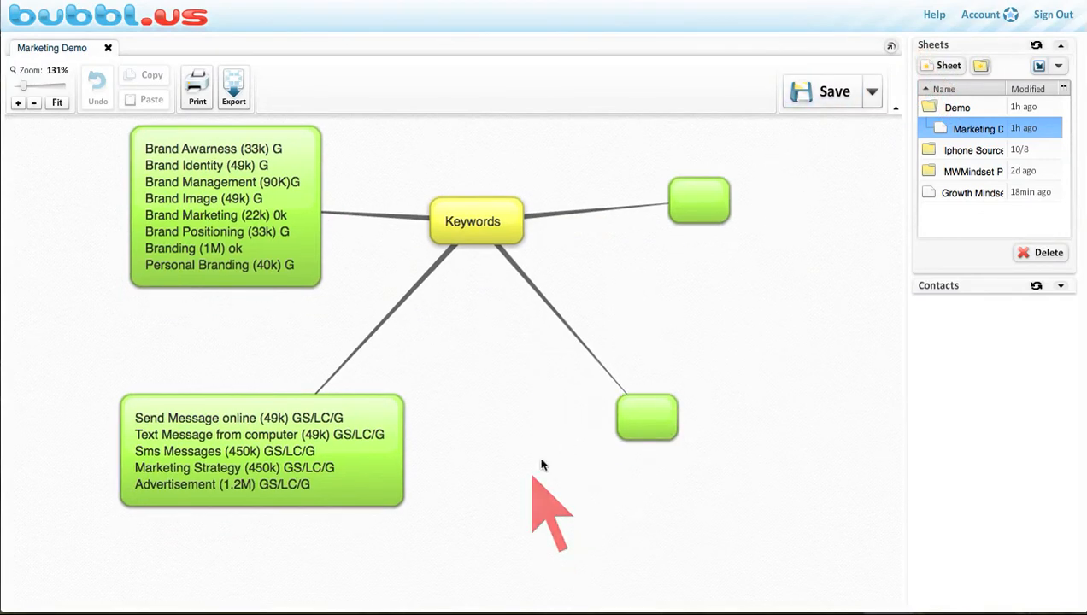
{"action": "left_click_drag", "start_coordinate": [511, 377], "coordinate": [514, 417]}
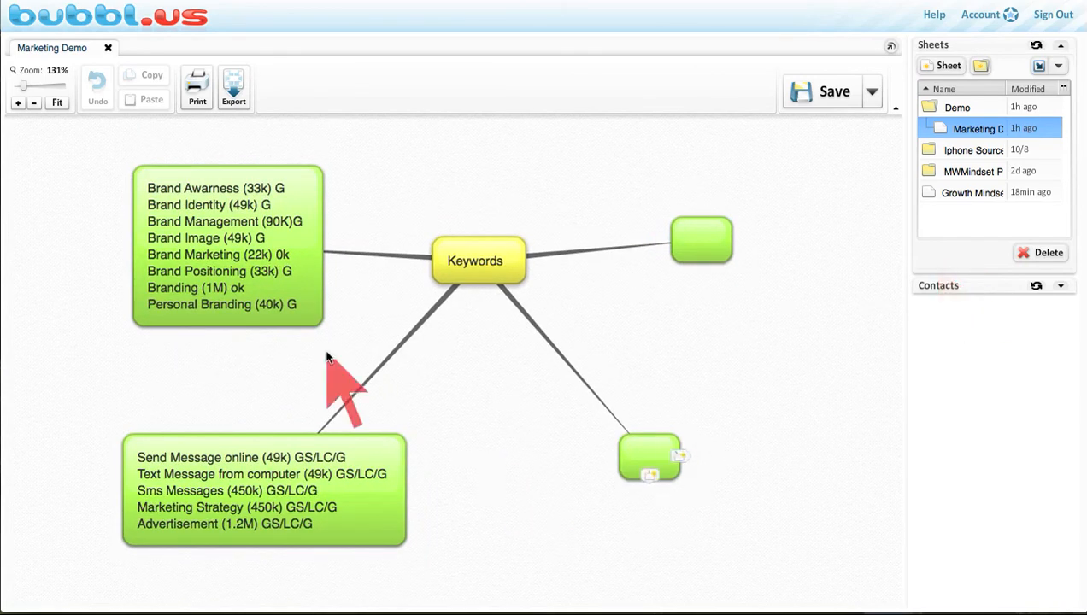
{"action": "mouse_move", "coordinate": [833, 602]}
{"action": "left_click", "coordinate": [784, 588]}
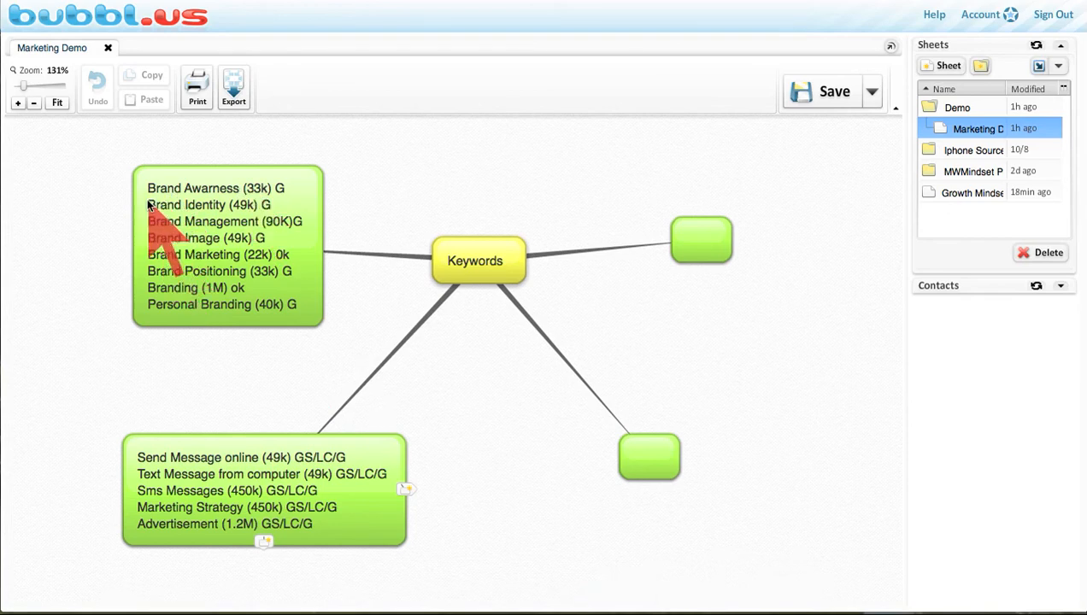
{"action": "left_click_drag", "start_coordinate": [192, 196], "coordinate": [295, 190]}
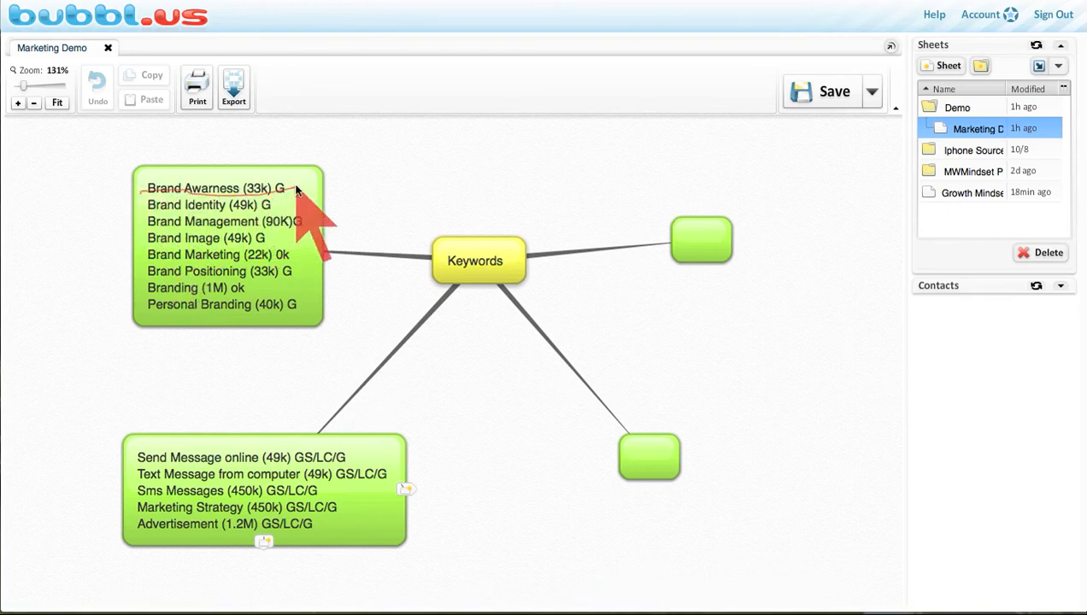
{"action": "left_click_drag", "start_coordinate": [136, 187], "coordinate": [319, 187]}
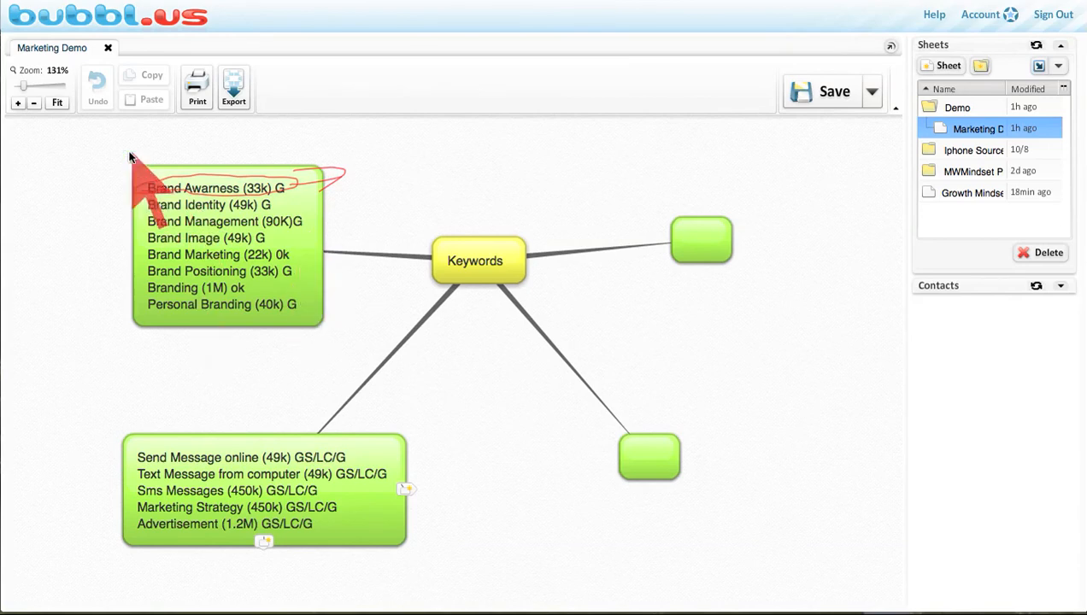
Step: Outline the brand keywords bubble and the messaging keywords bubble freehand in red
{"action": "mouse_move", "coordinate": [130, 220]}
{"action": "left_mouse_down"}
{"action": "mouse_move", "coordinate": [293, 332]}
{"action": "mouse_move", "coordinate": [325, 165]}
{"action": "mouse_move", "coordinate": [104, 169]}
{"action": "left_mouse_up"}
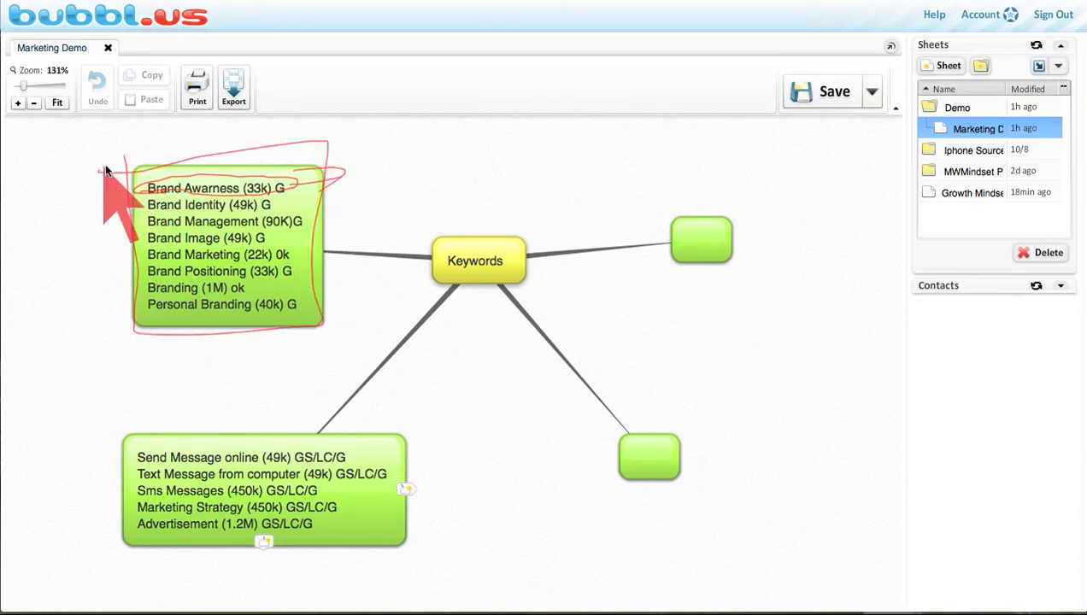
{"action": "left_click_drag", "start_coordinate": [328, 162], "coordinate": [356, 153]}
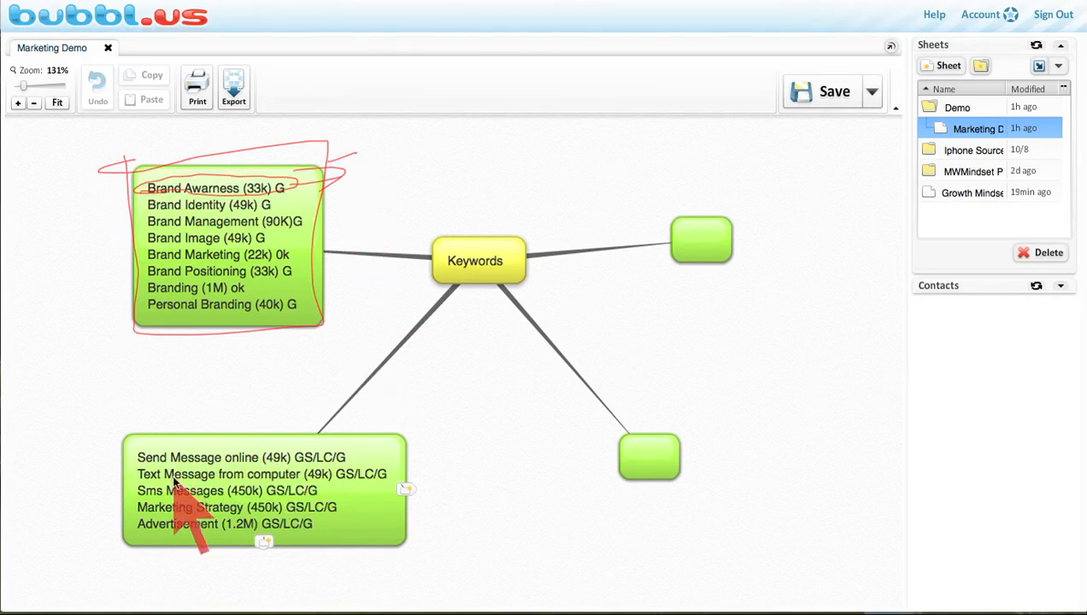
{"action": "mouse_move", "coordinate": [131, 436]}
{"action": "left_mouse_down"}
{"action": "mouse_move", "coordinate": [376, 425]}
{"action": "mouse_move", "coordinate": [419, 570]}
{"action": "mouse_move", "coordinate": [241, 572]}
{"action": "mouse_move", "coordinate": [107, 514]}
{"action": "mouse_move", "coordinate": [118, 431]}
{"action": "left_mouse_up"}
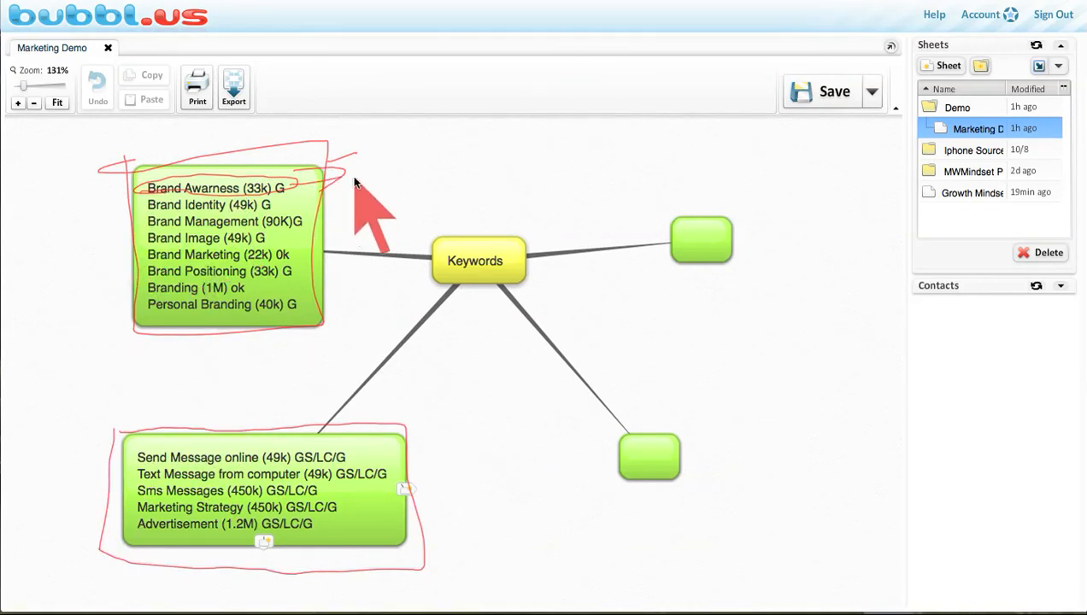
Step: Handwrite "Video" notes plus articles and blog beside the brand keywords in red, and circle "Brand Identity (49k) G"
{"action": "left_click_drag", "start_coordinate": [376, 168], "coordinate": [436, 138]}
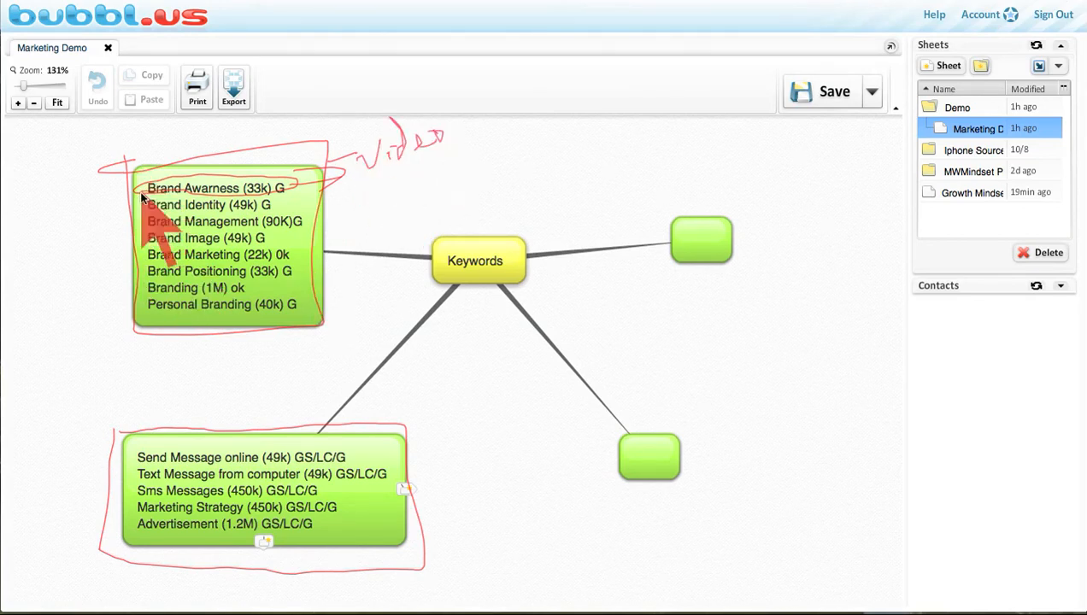
{"action": "mouse_move", "coordinate": [151, 220]}
{"action": "left_mouse_down"}
{"action": "mouse_move", "coordinate": [265, 194]}
{"action": "mouse_move", "coordinate": [171, 220]}
{"action": "left_mouse_up"}
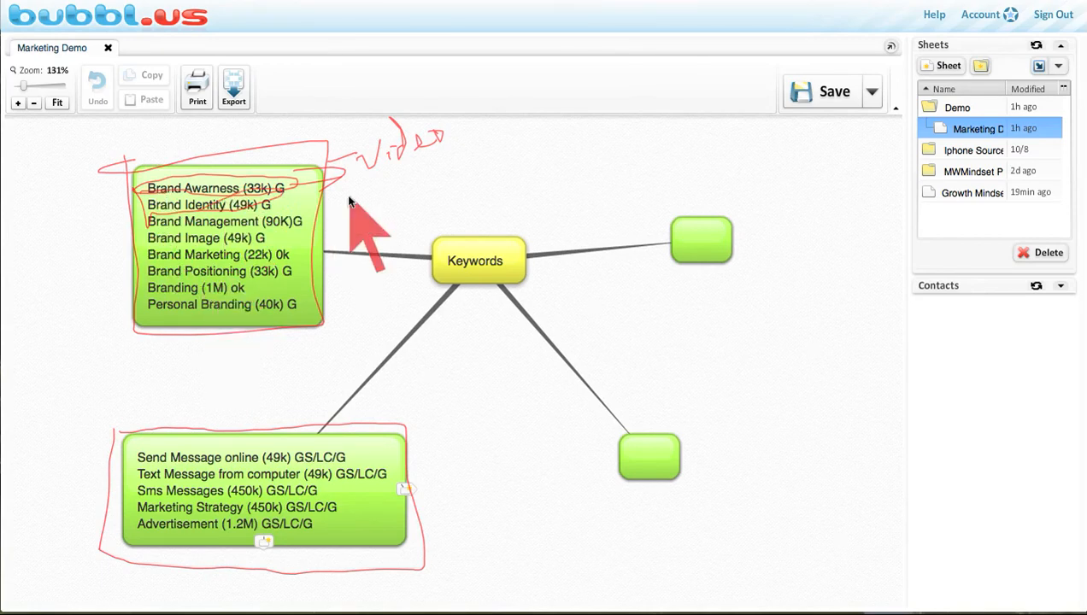
{"action": "mouse_move", "coordinate": [277, 200]}
{"action": "left_mouse_down"}
{"action": "mouse_move", "coordinate": [342, 196]}
{"action": "mouse_move", "coordinate": [320, 217]}
{"action": "left_mouse_up"}
{"action": "mouse_move", "coordinate": [342, 171]}
{"action": "left_mouse_down"}
{"action": "mouse_move", "coordinate": [376, 204]}
{"action": "mouse_move", "coordinate": [437, 173]}
{"action": "left_mouse_up"}
{"action": "mouse_move", "coordinate": [348, 214]}
{"action": "left_mouse_down"}
{"action": "mouse_move", "coordinate": [466, 182]}
{"action": "mouse_move", "coordinate": [476, 190]}
{"action": "mouse_move", "coordinate": [514, 175]}
{"action": "mouse_move", "coordinate": [539, 140]}
{"action": "mouse_move", "coordinate": [576, 150]}
{"action": "mouse_move", "coordinate": [564, 163]}
{"action": "mouse_move", "coordinate": [572, 147]}
{"action": "left_mouse_up"}
{"action": "mouse_move", "coordinate": [610, 136]}
{"action": "left_mouse_down"}
{"action": "mouse_move", "coordinate": [660, 133]}
{"action": "mouse_move", "coordinate": [624, 134]}
{"action": "mouse_move", "coordinate": [633, 127]}
{"action": "mouse_move", "coordinate": [665, 171]}
{"action": "left_mouse_up"}
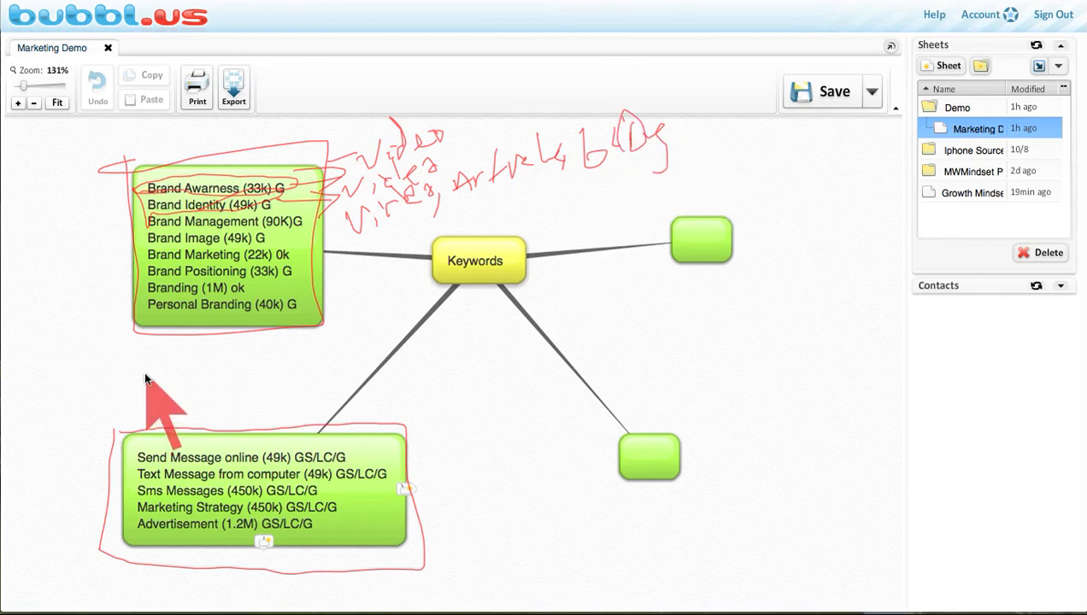
Step: Underline three messaging keywords, circle the Brand Image and Brand Marketing counts in red, and clear all annotations
{"action": "mouse_move", "coordinate": [138, 504]}
{"action": "left_mouse_down"}
{"action": "mouse_move", "coordinate": [141, 473]}
{"action": "mouse_move", "coordinate": [262, 474]}
{"action": "mouse_move", "coordinate": [279, 498]}
{"action": "mouse_move", "coordinate": [270, 515]}
{"action": "mouse_move", "coordinate": [336, 515]}
{"action": "left_mouse_up"}
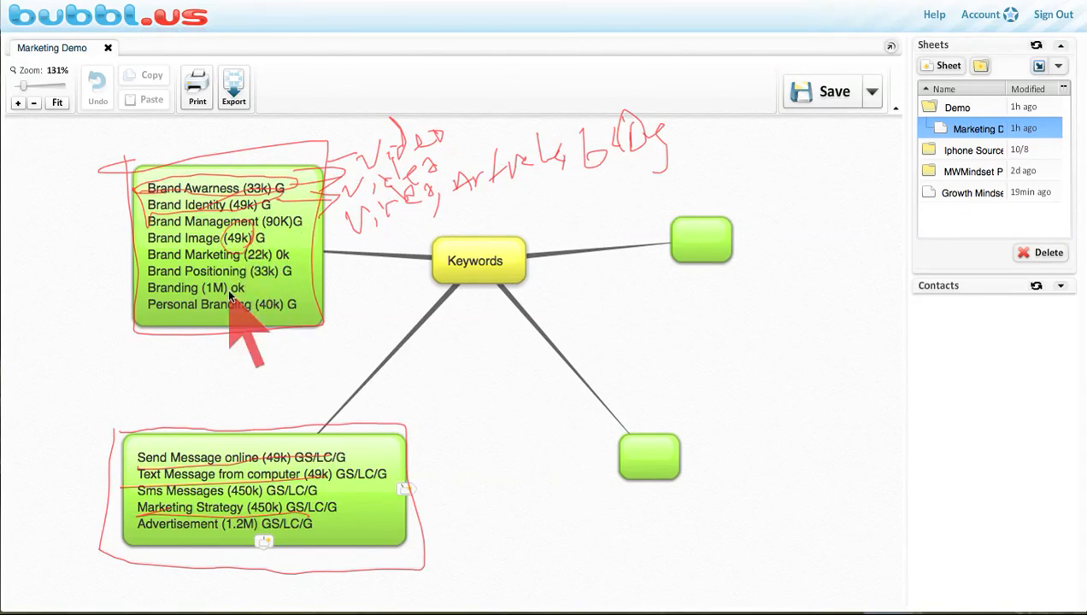
{"action": "left_click_drag", "start_coordinate": [253, 232], "coordinate": [237, 242]}
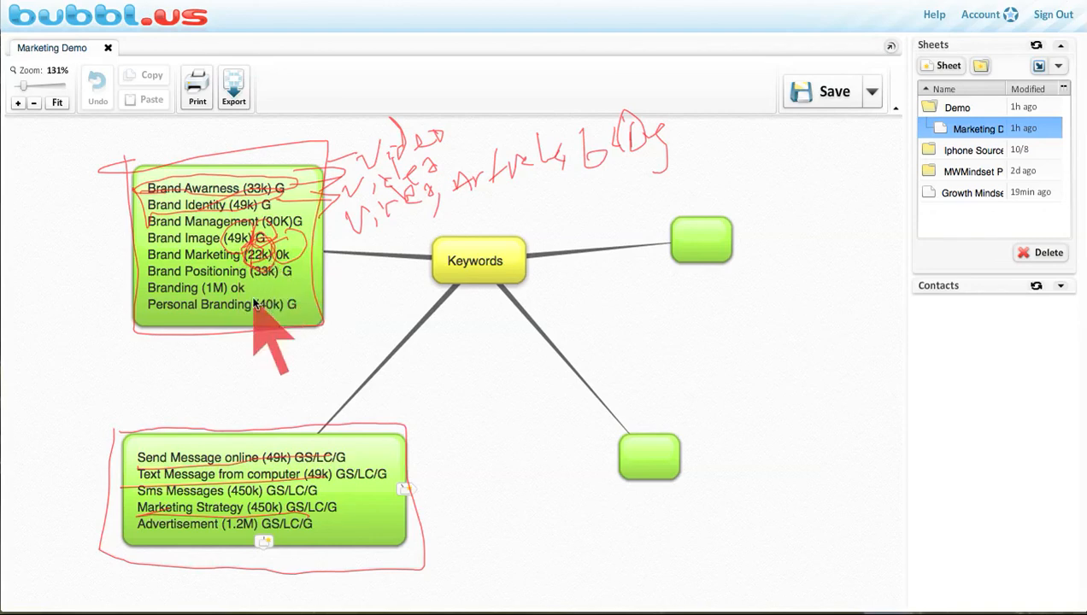
{"action": "key", "text": "Escape"}
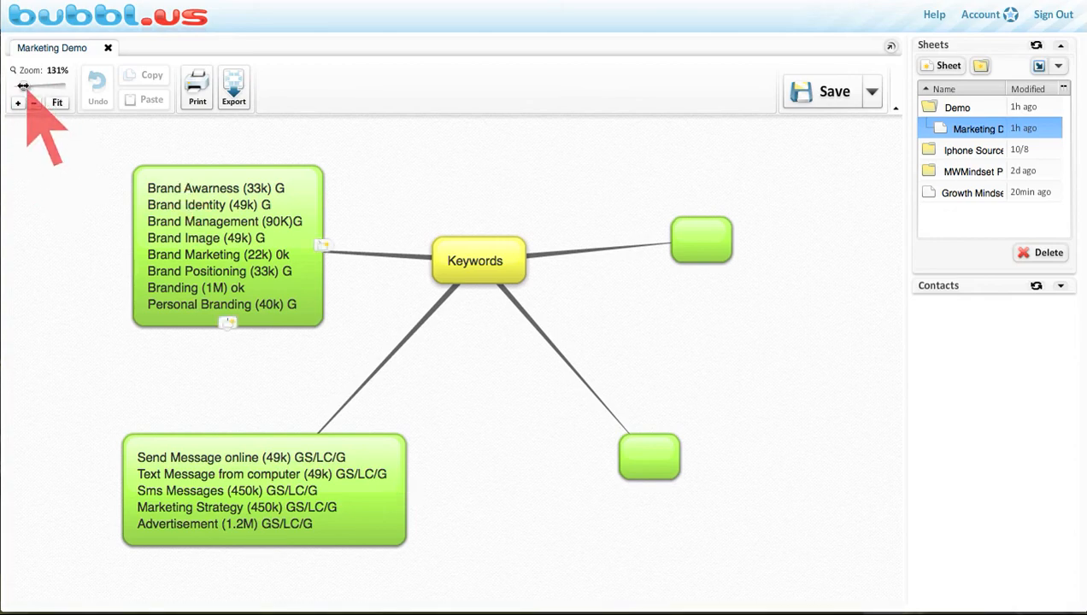
Step: Examine the brand keywords and the Business Elite bubble close up, and fit the whole map in view
{"action": "mouse_move", "coordinate": [23, 85]}
{"action": "left_mouse_down"}
{"action": "mouse_move", "coordinate": [54, 84]}
{"action": "mouse_move", "coordinate": [29, 86]}
{"action": "left_mouse_up"}
{"action": "left_click_drag", "start_coordinate": [248, 226], "coordinate": [533, 365]}
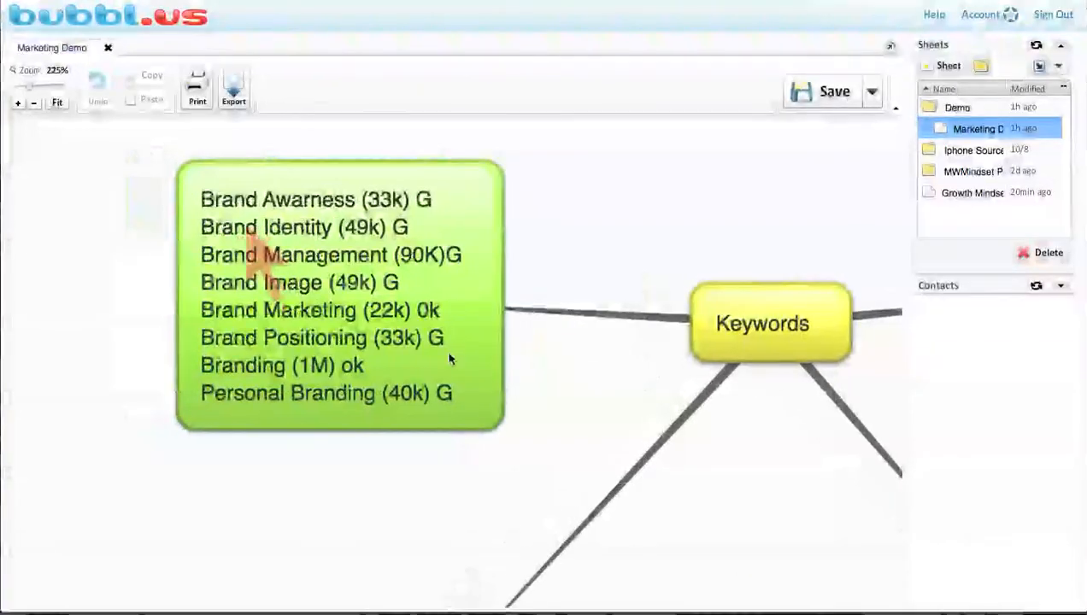
{"action": "left_click", "coordinate": [57, 103]}
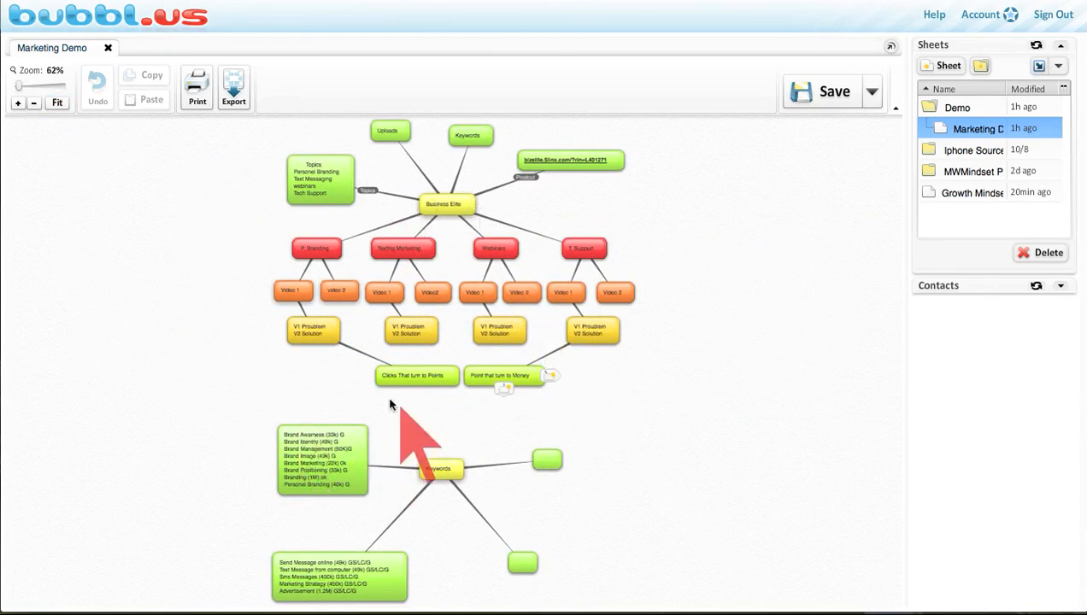
{"action": "left_click_drag", "start_coordinate": [637, 181], "coordinate": [621, 345]}
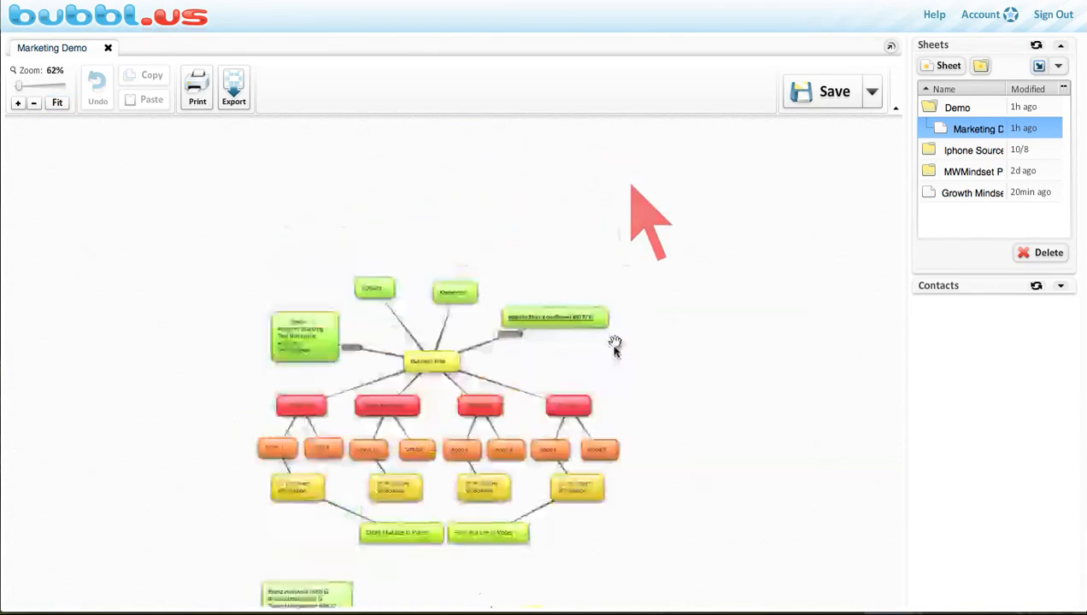
{"action": "left_click_drag", "start_coordinate": [18, 86], "coordinate": [49, 84]}
{"action": "left_click_drag", "start_coordinate": [388, 229], "coordinate": [538, 186]}
{"action": "left_click", "coordinate": [57, 102]}
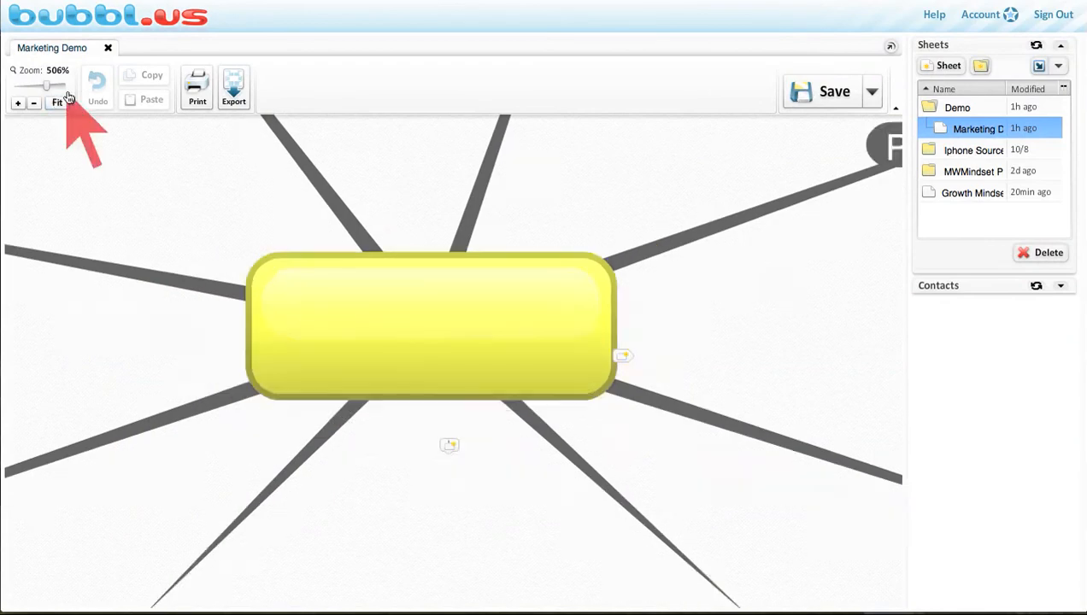
{"action": "left_click", "coordinate": [96, 96]}
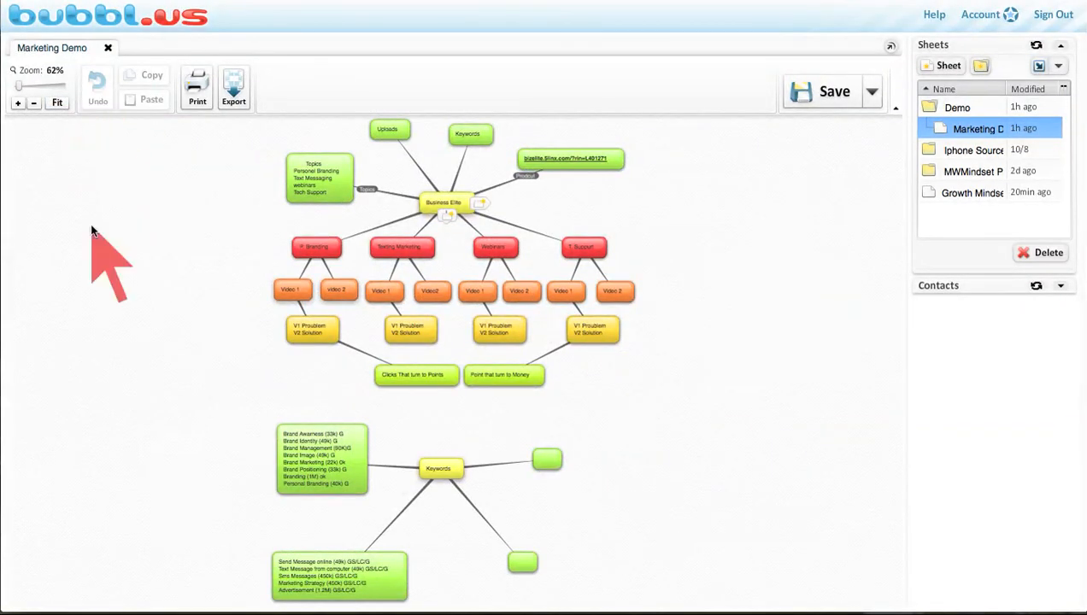
Step: Review the image and HTML outline export options for the entire sheet, and close them without exporting
{"action": "left_click", "coordinate": [235, 89]}
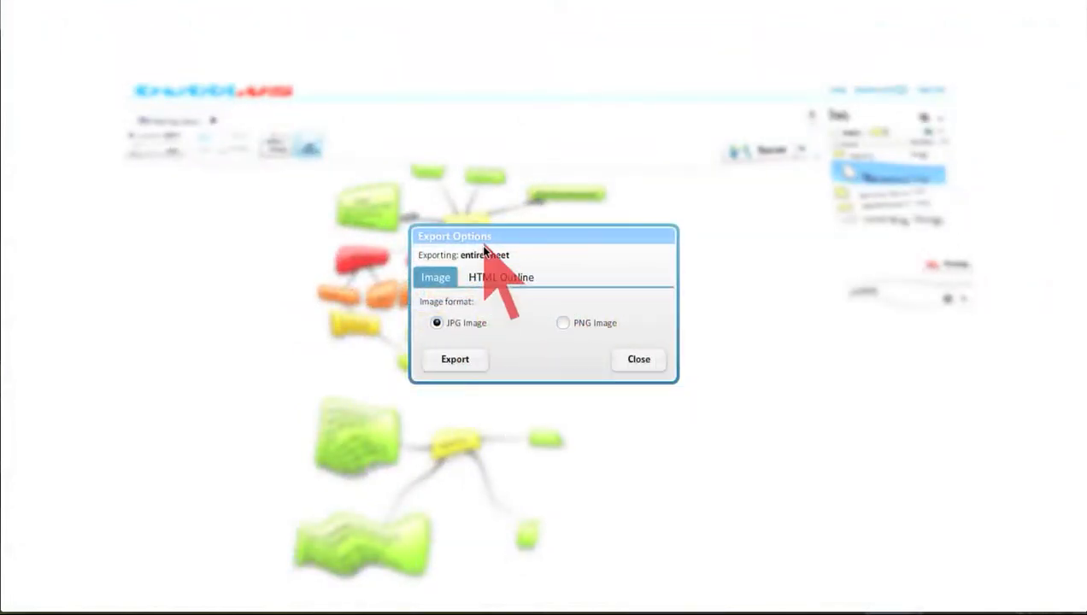
{"action": "left_click", "coordinate": [490, 277]}
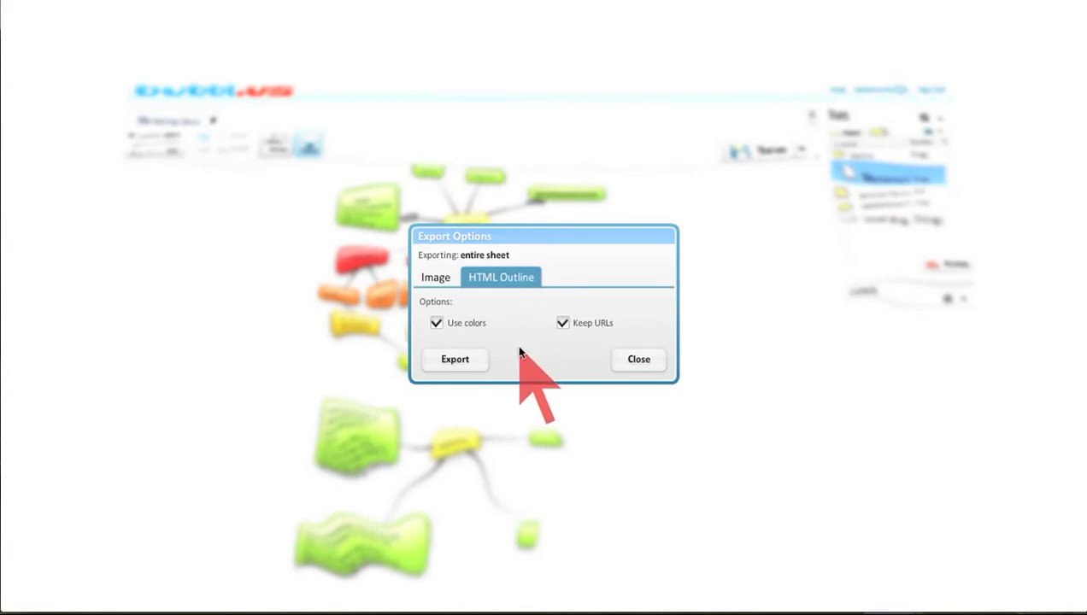
{"action": "left_click", "coordinate": [617, 365]}
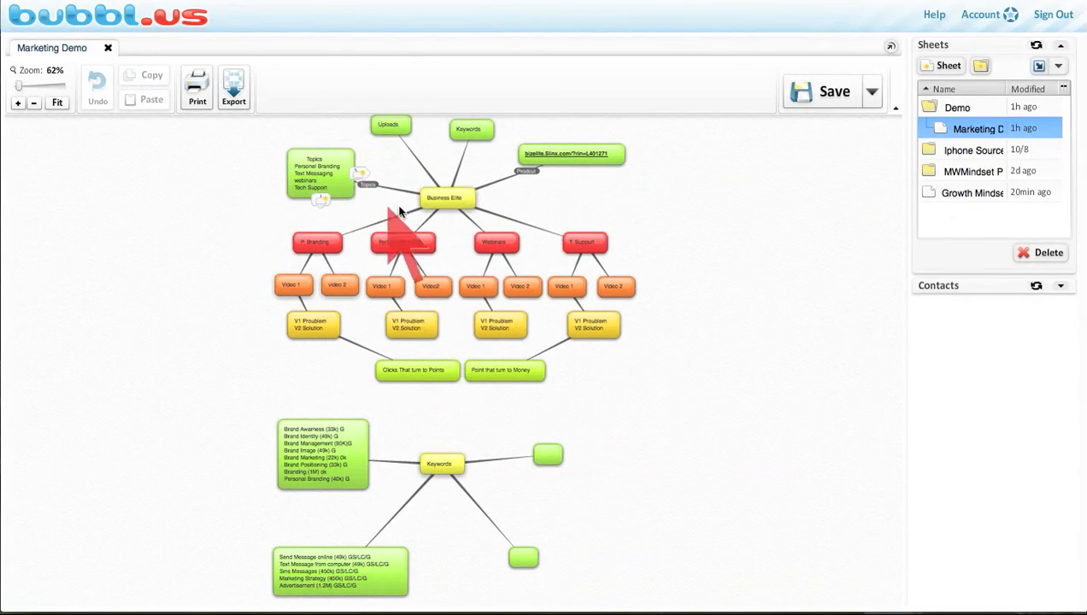